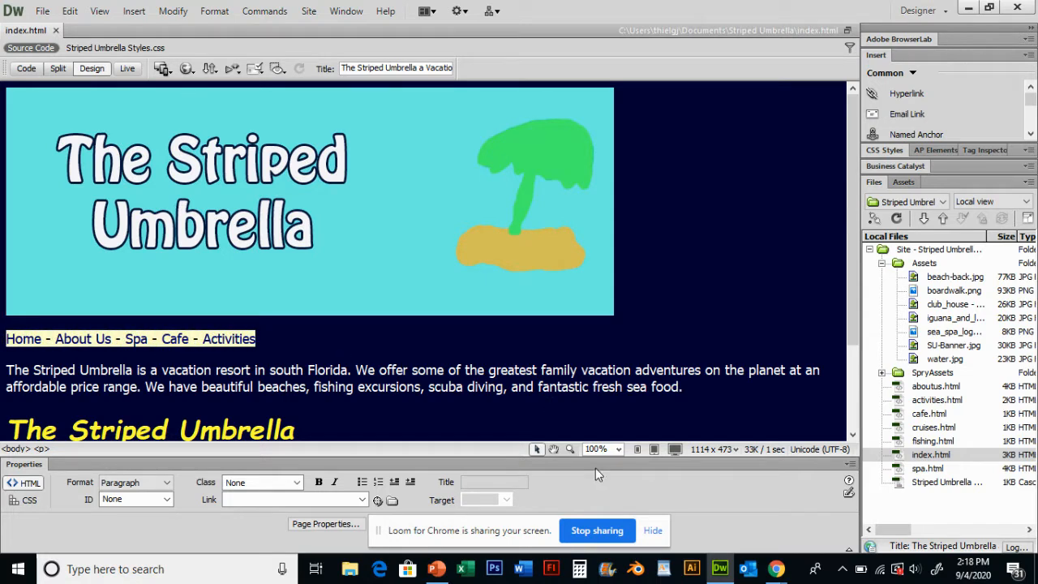
Delete the text navigation line "Home - About Us - Spa - Cafe - Activities" below the banner
{"action": "left_click", "coordinate": [653, 530]}
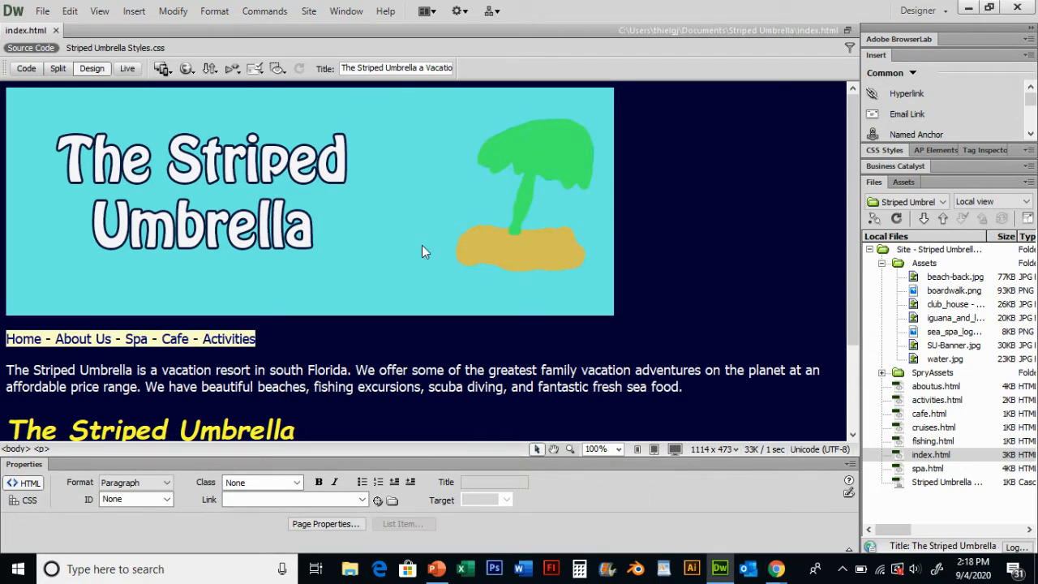
{"action": "left_click", "coordinate": [279, 333]}
{"action": "scroll", "coordinate": [284, 349], "scroll_direction": "down", "scroll_amount": 2}
{"action": "scroll", "coordinate": [279, 362], "scroll_direction": "up", "scroll_amount": 1}
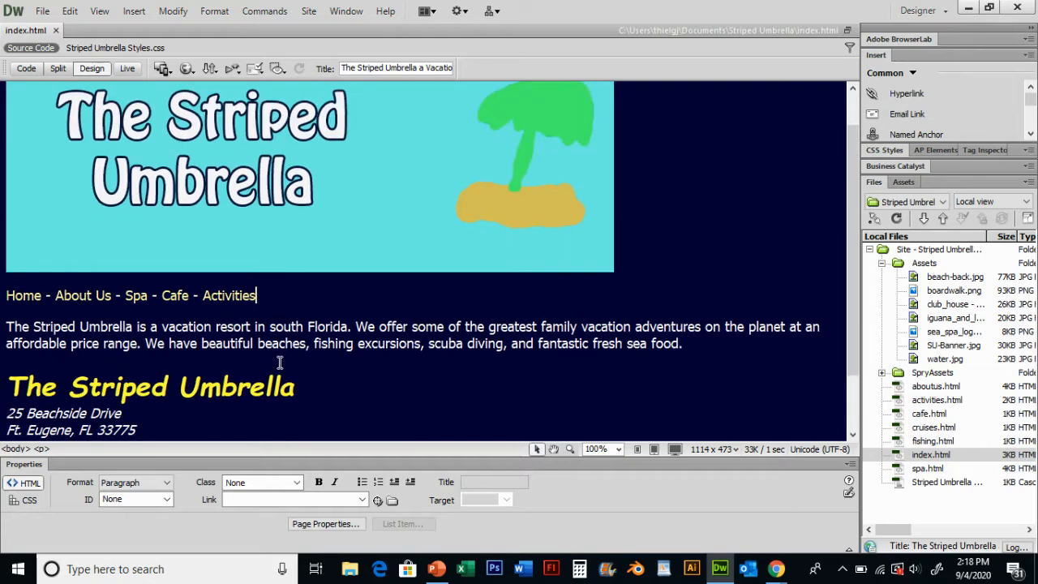
{"action": "scroll", "coordinate": [284, 348], "scroll_direction": "down", "scroll_amount": 1}
{"action": "scroll", "coordinate": [293, 324], "scroll_direction": "up", "scroll_amount": 1}
{"action": "left_click_drag", "start_coordinate": [271, 295], "coordinate": [4, 296]}
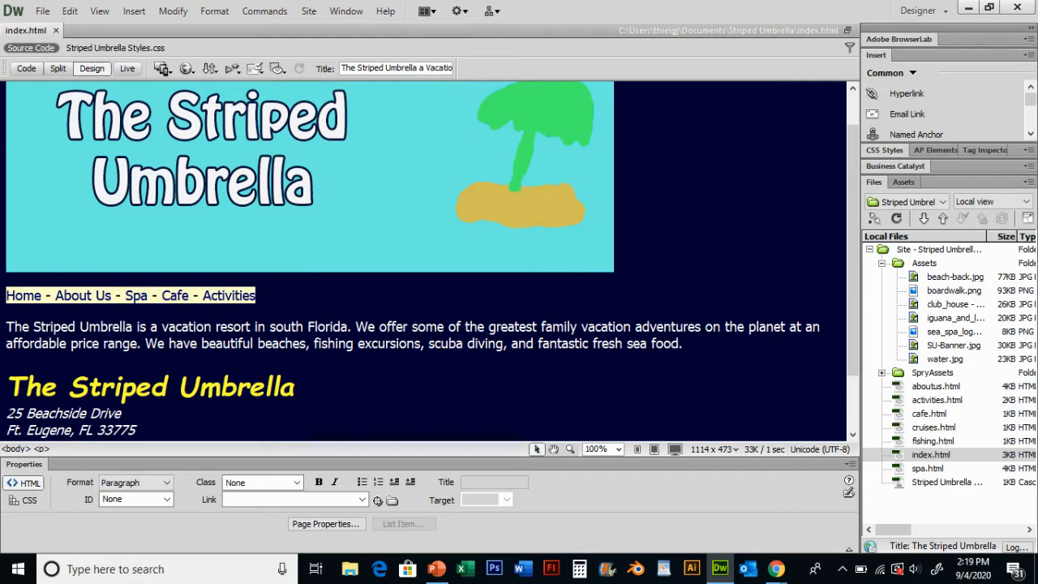
{"action": "key", "text": "Delete"}
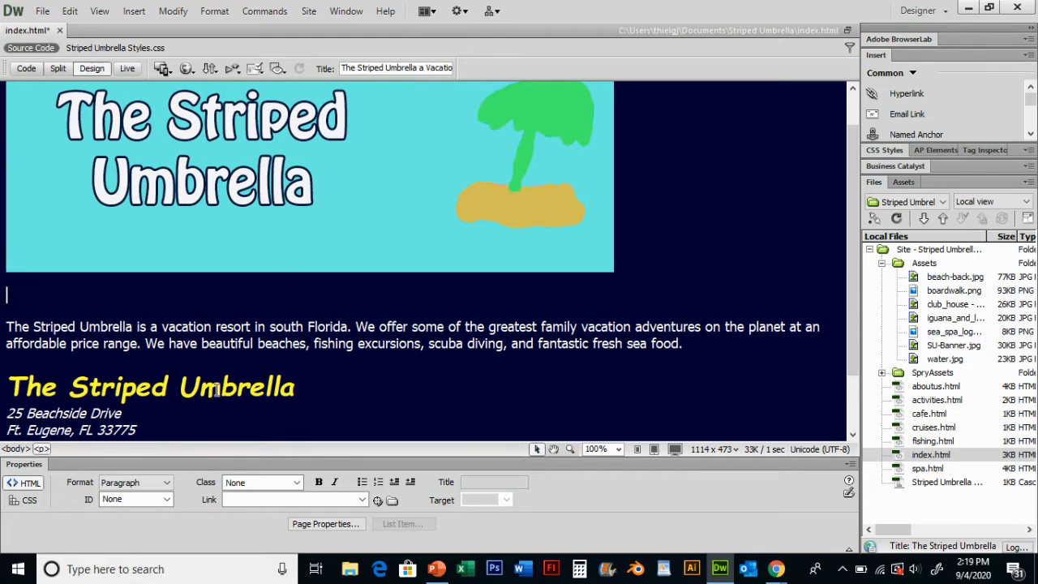
Insert a table with 3 rows, 1 column and a width of 1000 pixels directly before the banner image
{"action": "scroll", "coordinate": [244, 325], "scroll_direction": "down", "scroll_amount": 2}
{"action": "left_click", "coordinate": [235, 251]}
{"action": "scroll", "coordinate": [309, 195], "scroll_direction": "up", "scroll_amount": 3}
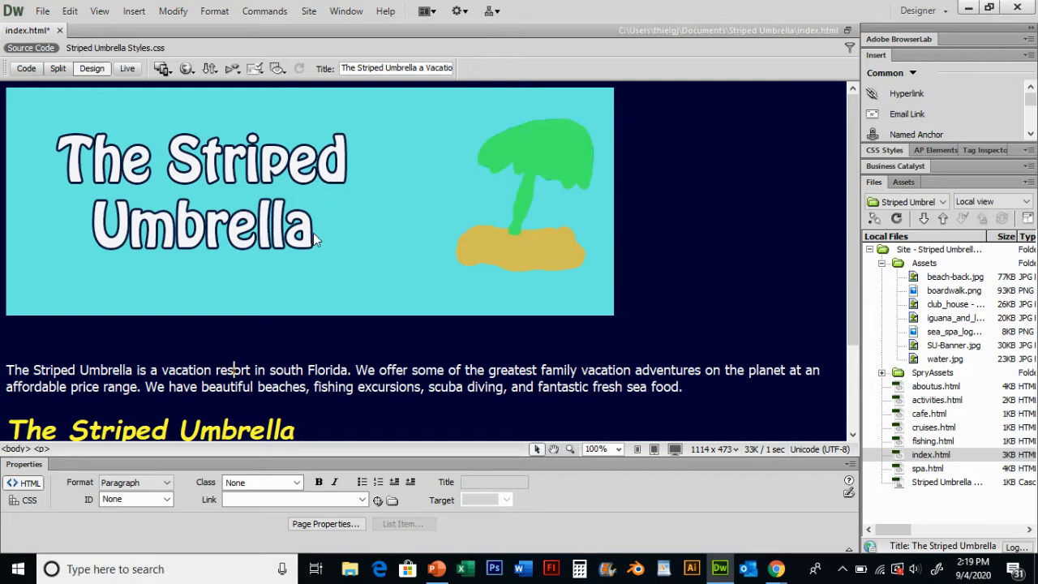
{"action": "scroll", "coordinate": [308, 239], "scroll_direction": "down", "scroll_amount": 1}
{"action": "scroll", "coordinate": [299, 243], "scroll_direction": "up", "scroll_amount": 1}
{"action": "left_click", "coordinate": [289, 185]}
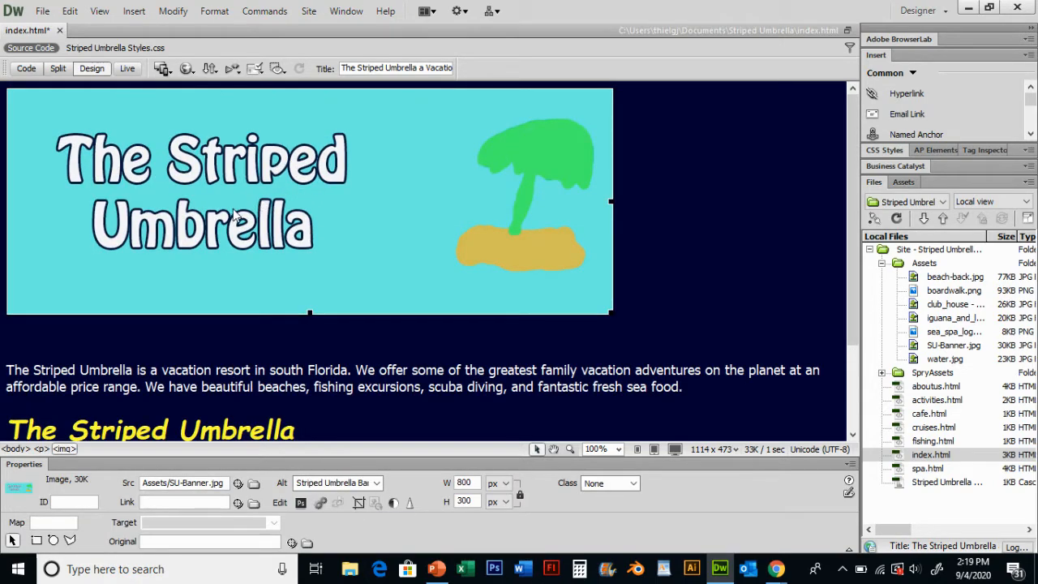
{"action": "key", "text": "Left"}
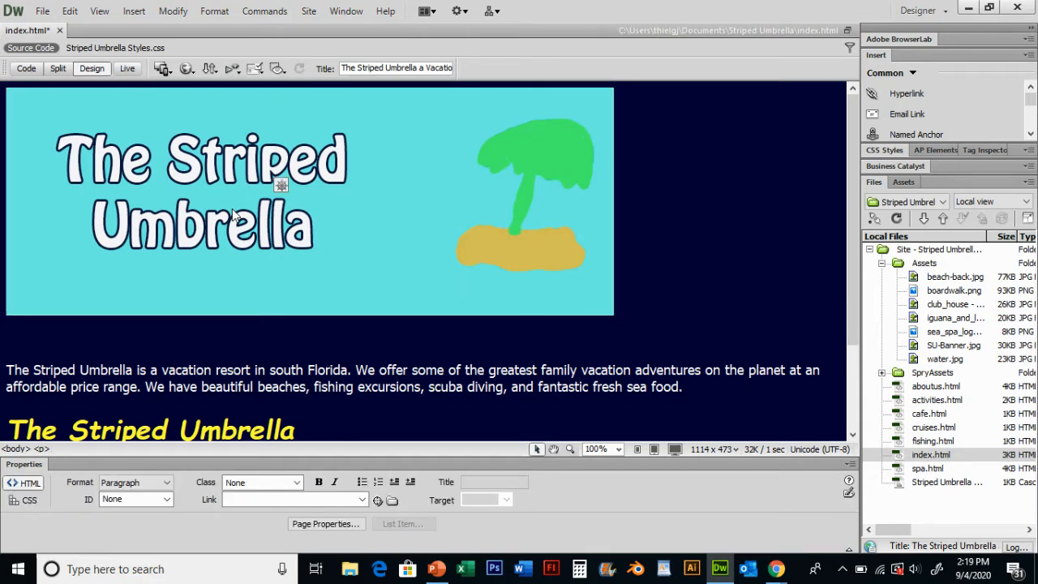
{"action": "left_click", "coordinate": [134, 11]}
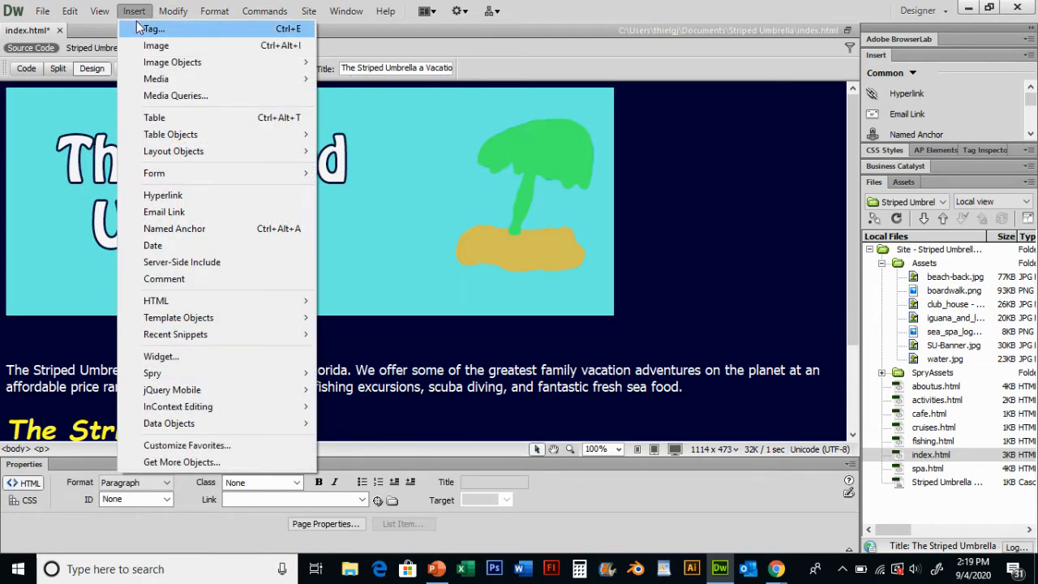
{"action": "left_click", "coordinate": [145, 118]}
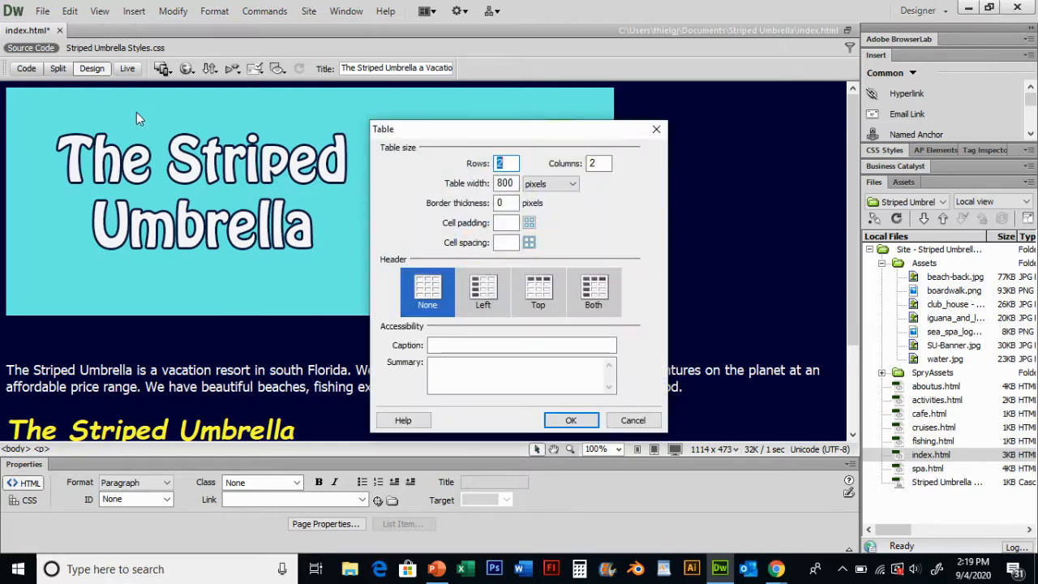
{"action": "type", "text": "3"}
{"action": "key", "text": "Tab"}
{"action": "type", "text": "1"}
{"action": "key", "text": "Tab"}
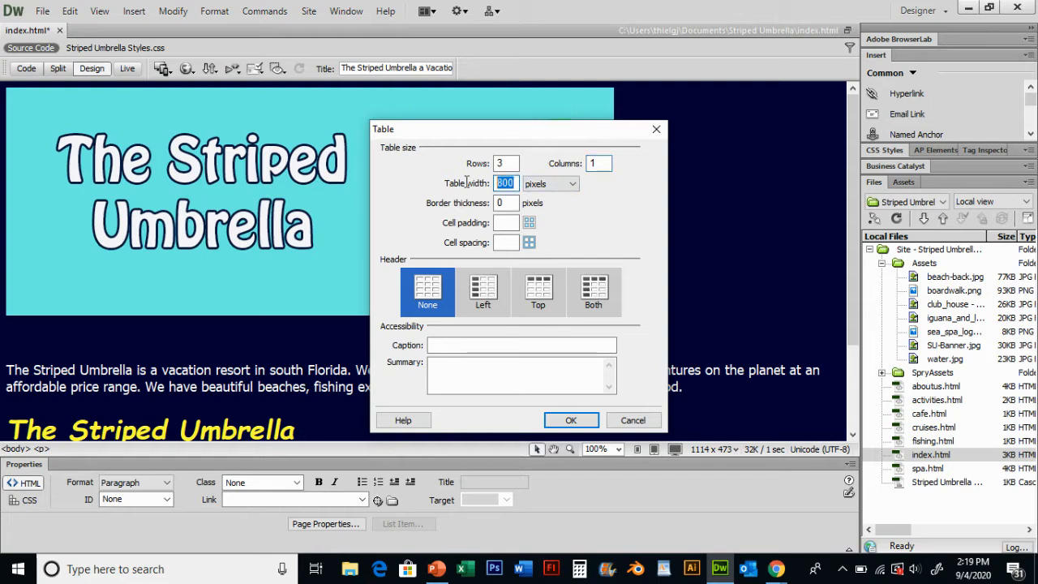
{"action": "type", "text": "1000"}
{"action": "left_click", "coordinate": [569, 421]}
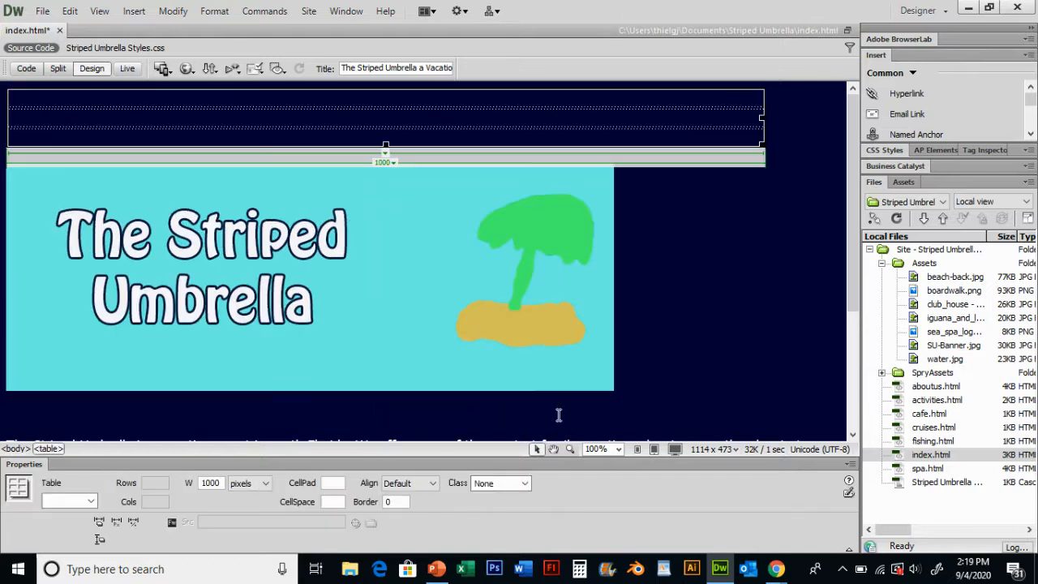
Move the banner image into the table's first row and set that cell's horizontal alignment to Center
{"action": "left_click", "coordinate": [635, 257]}
{"action": "left_click_drag", "start_coordinate": [409, 243], "coordinate": [419, 98]}
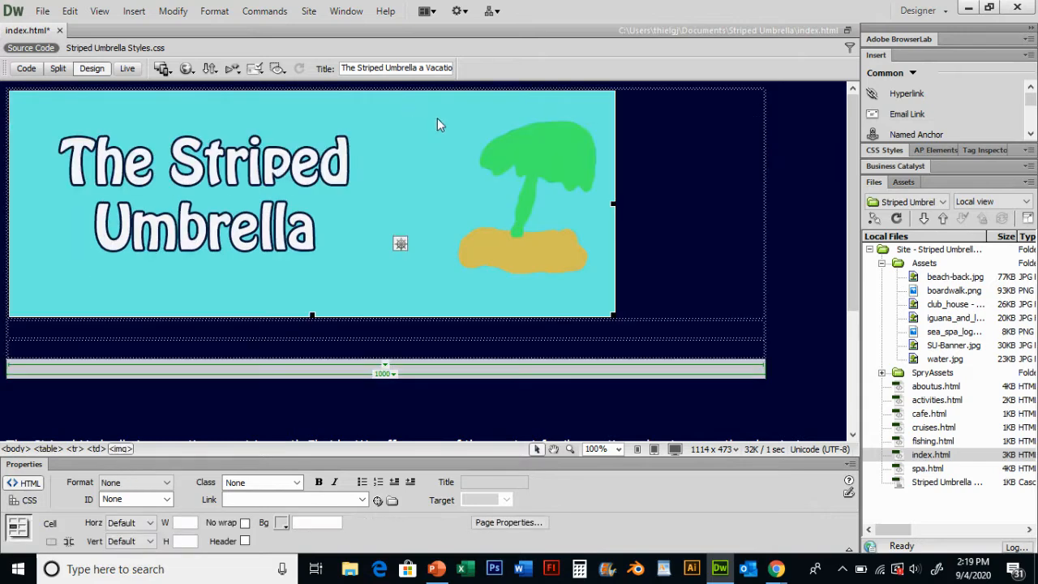
{"action": "left_click", "coordinate": [696, 211]}
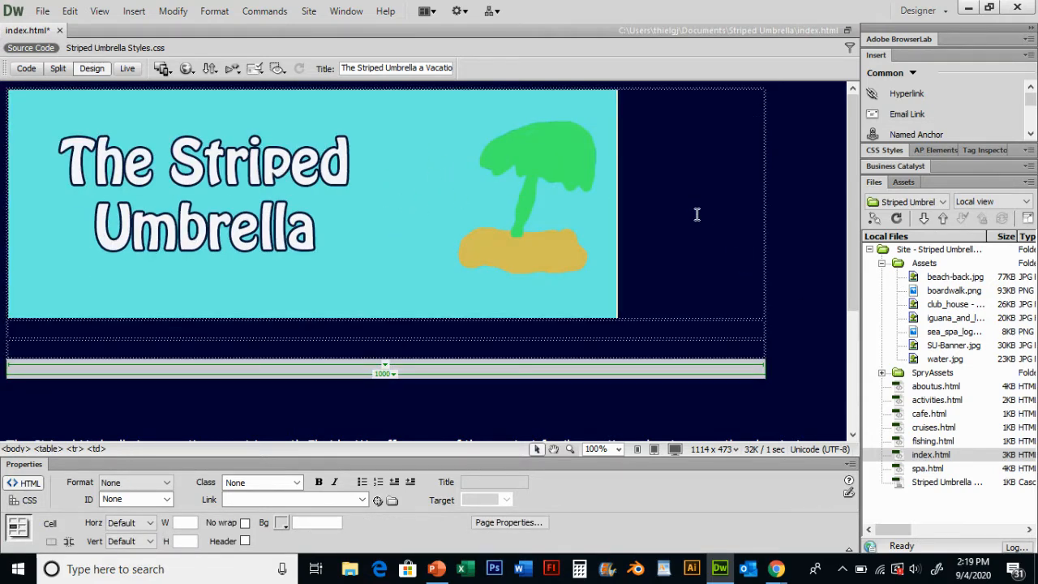
{"action": "left_click", "coordinate": [134, 523]}
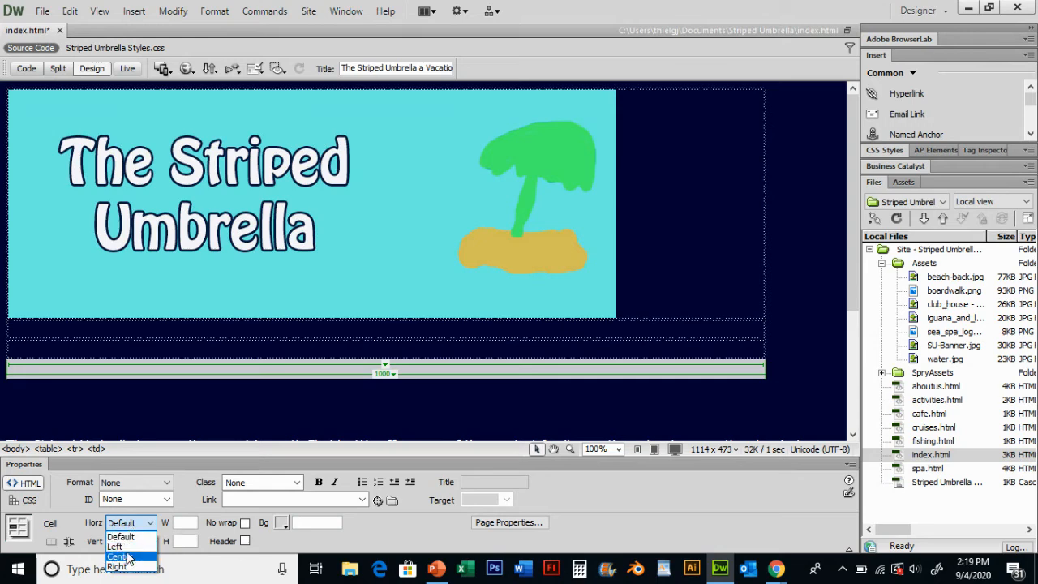
{"action": "left_click", "coordinate": [122, 557]}
Move the intro paragraph, contact block and copyright lines into the table's third row
{"action": "scroll", "coordinate": [543, 146], "scroll_direction": "down", "scroll_amount": 4}
{"action": "scroll", "coordinate": [293, 336], "scroll_direction": "down", "scroll_amount": 1}
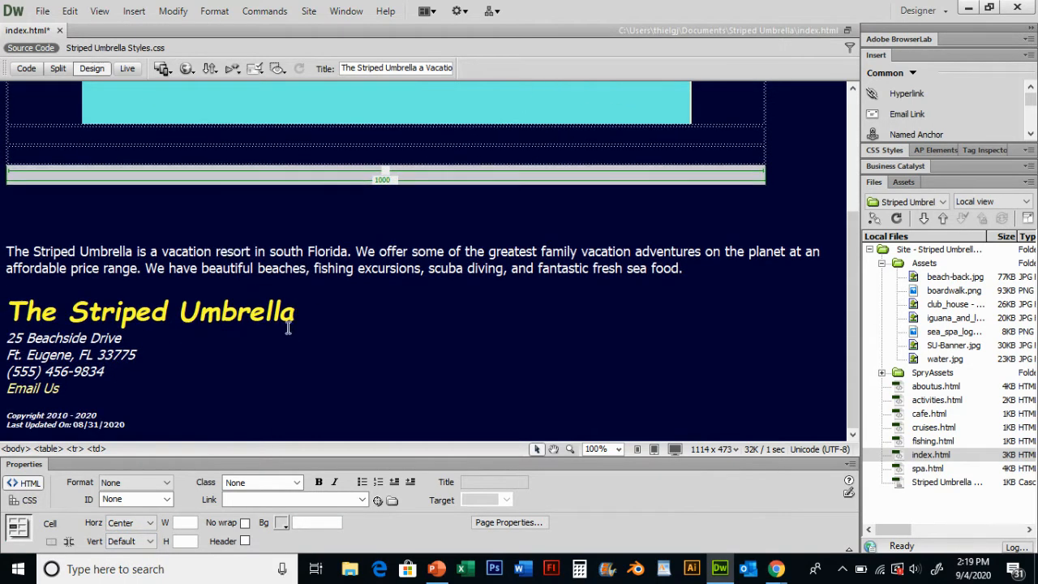
{"action": "left_click_drag", "start_coordinate": [144, 421], "coordinate": [11, 162]}
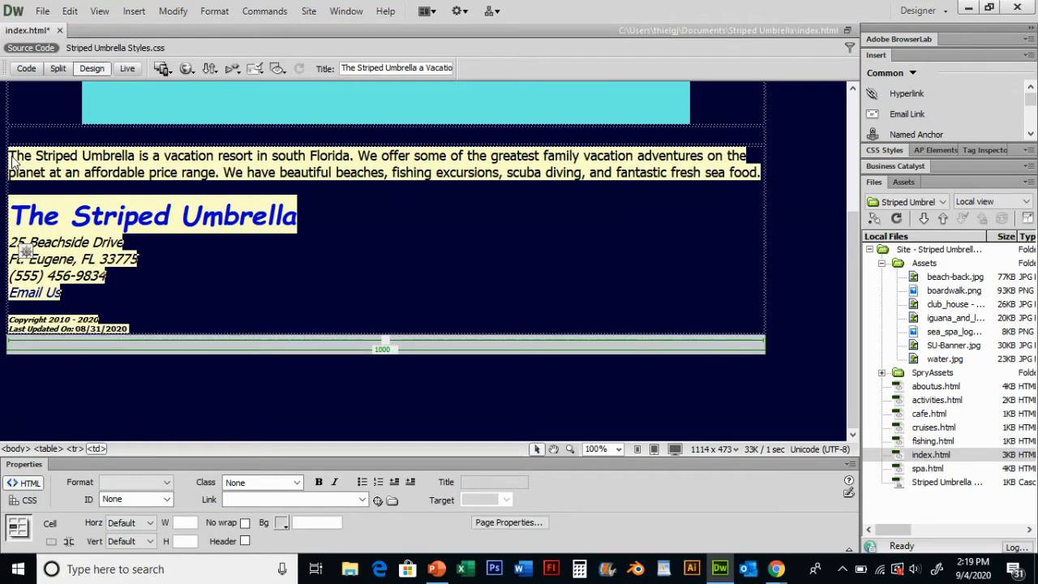
{"action": "left_click", "coordinate": [439, 290]}
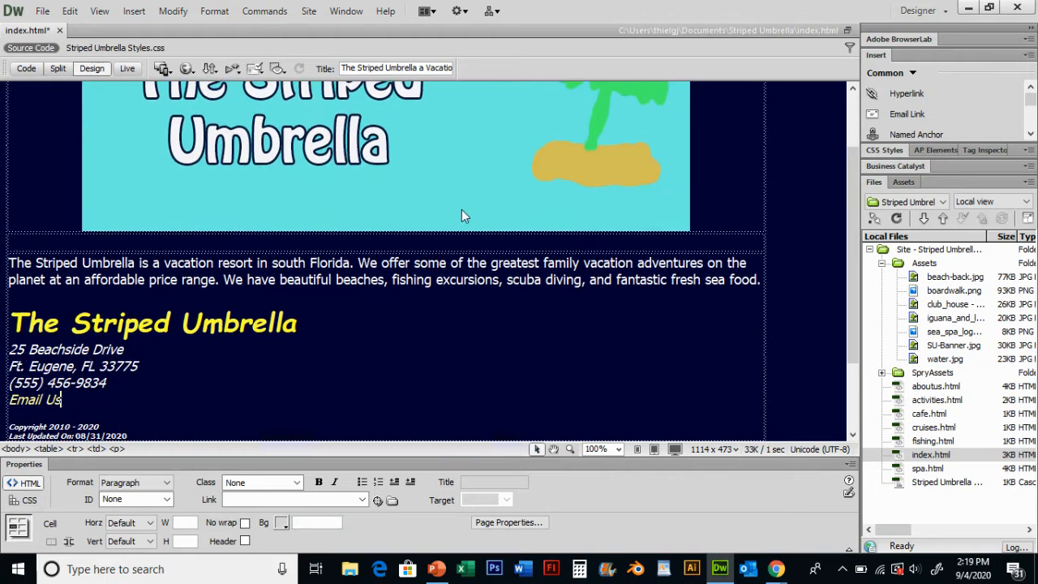
Set the empty middle cell's horizontal alignment to Center and insert a Spry Menu Bar with the Horizontal layout there
{"action": "left_click", "coordinate": [414, 240]}
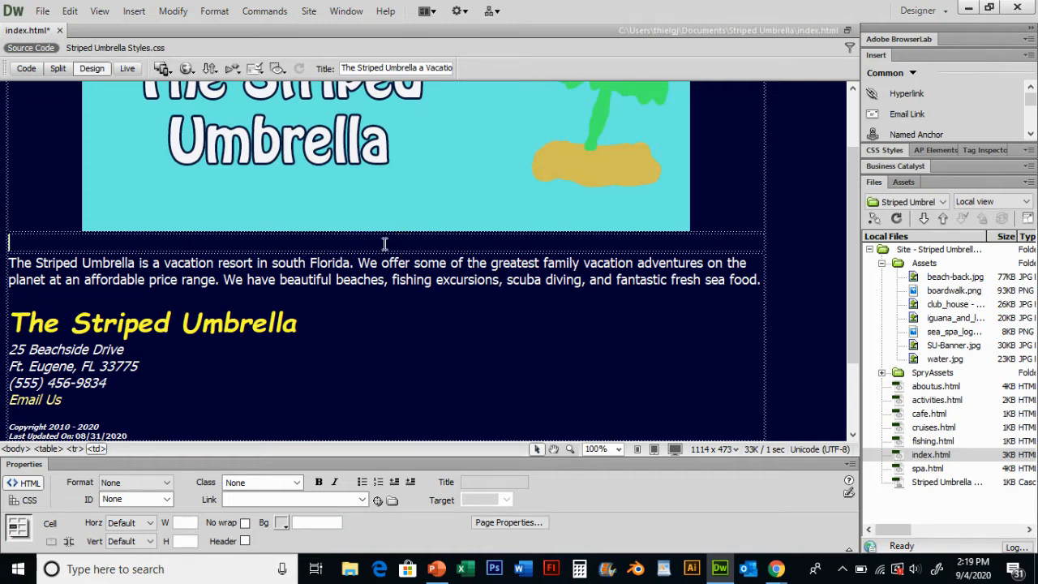
{"action": "left_click", "coordinate": [130, 522]}
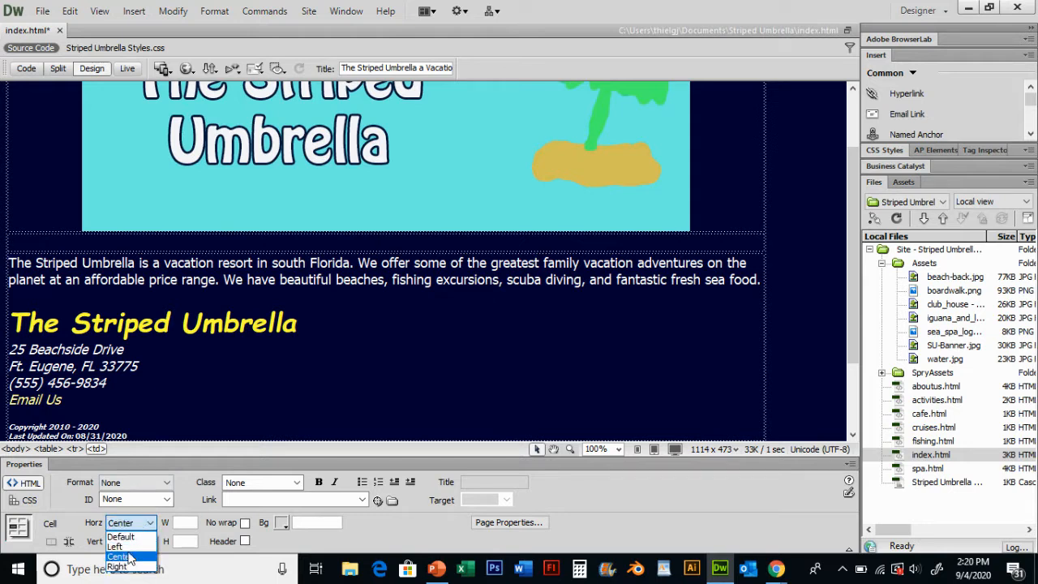
{"action": "left_click", "coordinate": [127, 558]}
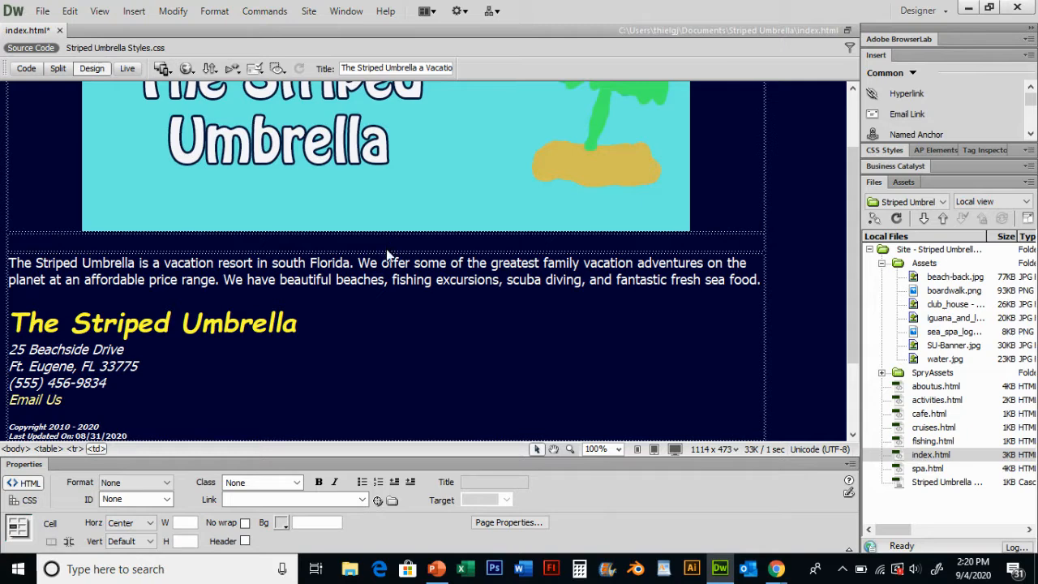
{"action": "mouse_move", "coordinate": [387, 243]}
{"action": "left_click", "coordinate": [137, 13]}
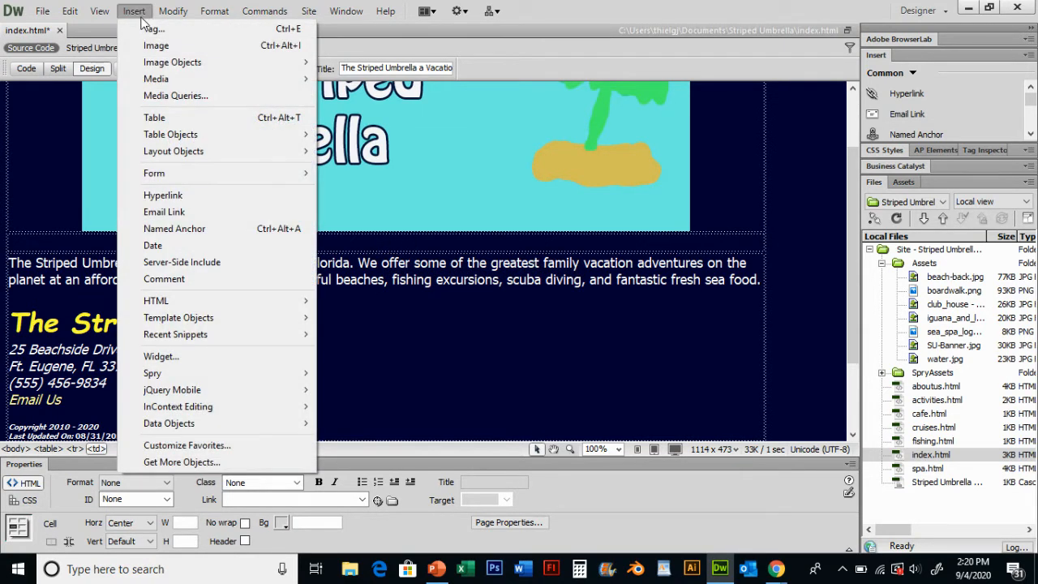
{"action": "mouse_move", "coordinate": [182, 379]}
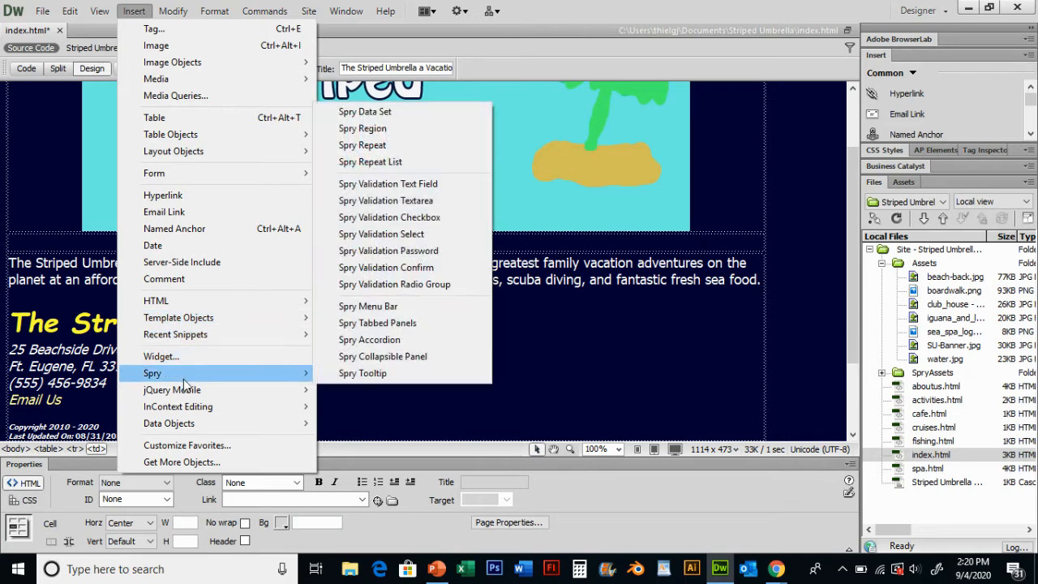
{"action": "left_click", "coordinate": [388, 309]}
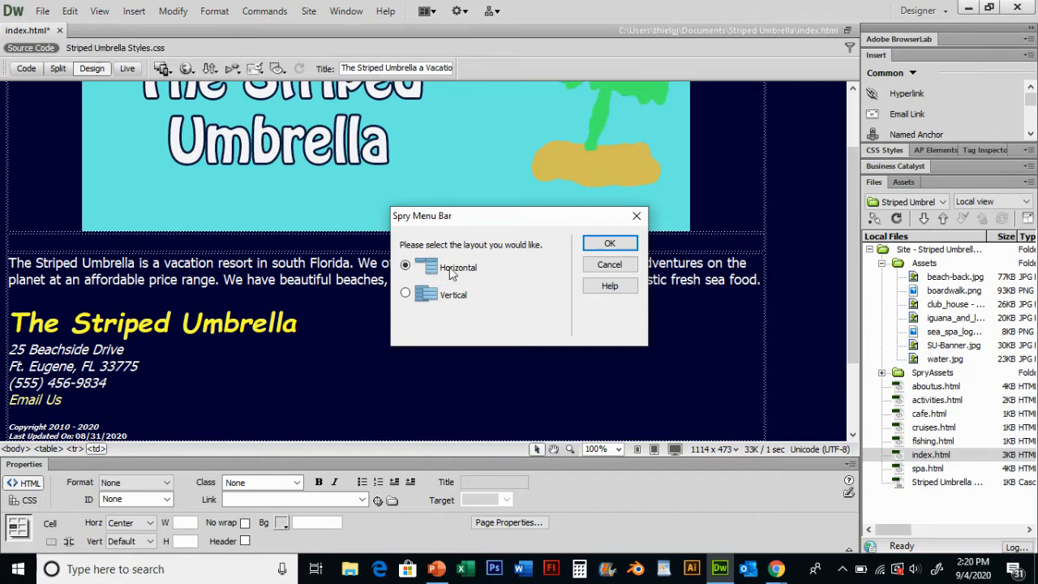
{"action": "left_click", "coordinate": [610, 243]}
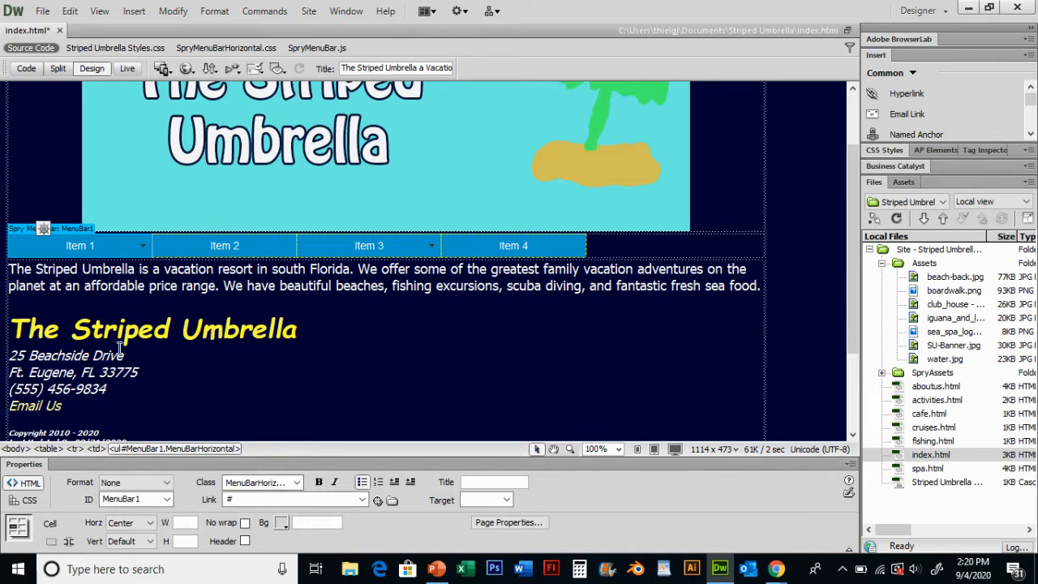
Select the whole Spry menu bar and rename the widget as MenuBar
{"action": "left_click", "coordinate": [84, 246]}
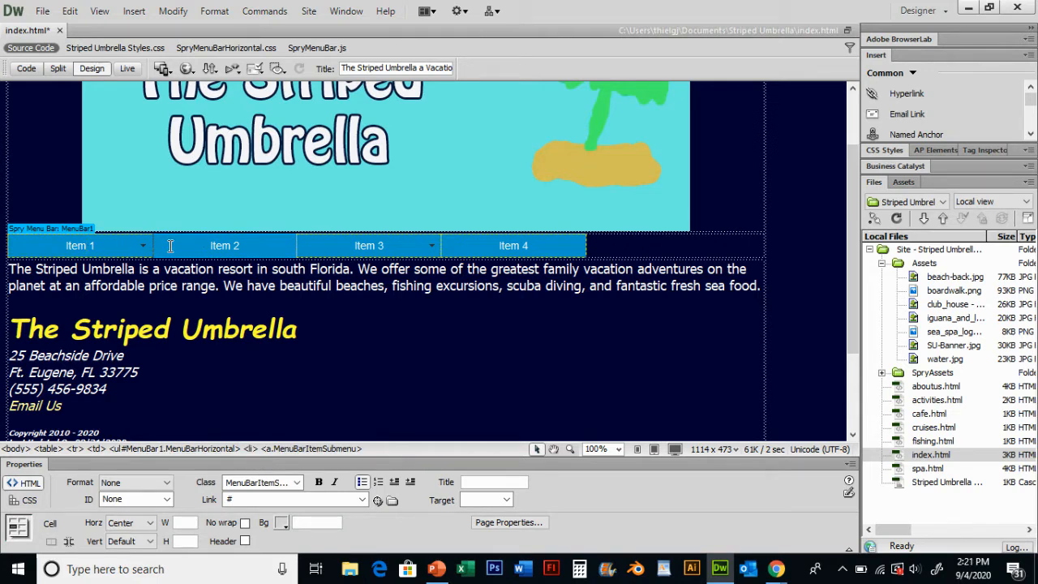
{"action": "left_click", "coordinate": [500, 244]}
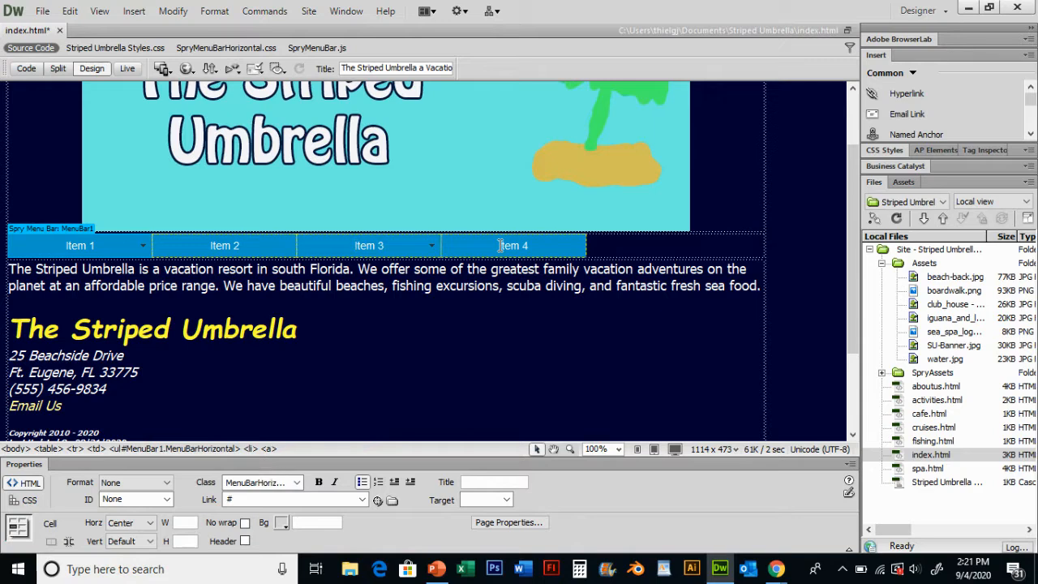
{"action": "left_click", "coordinate": [70, 228]}
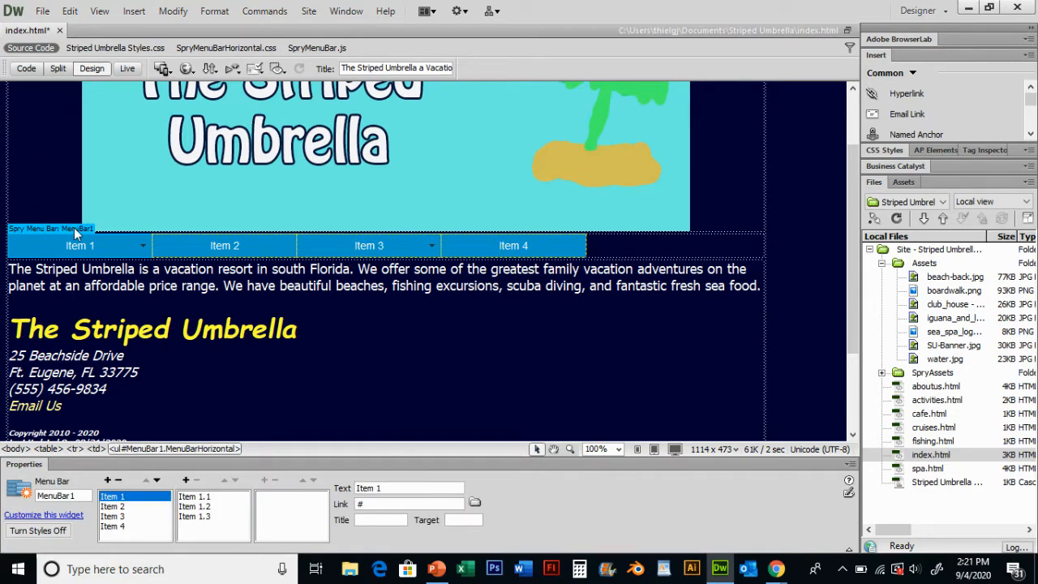
{"action": "left_click", "coordinate": [198, 258]}
{"action": "left_click", "coordinate": [121, 246]}
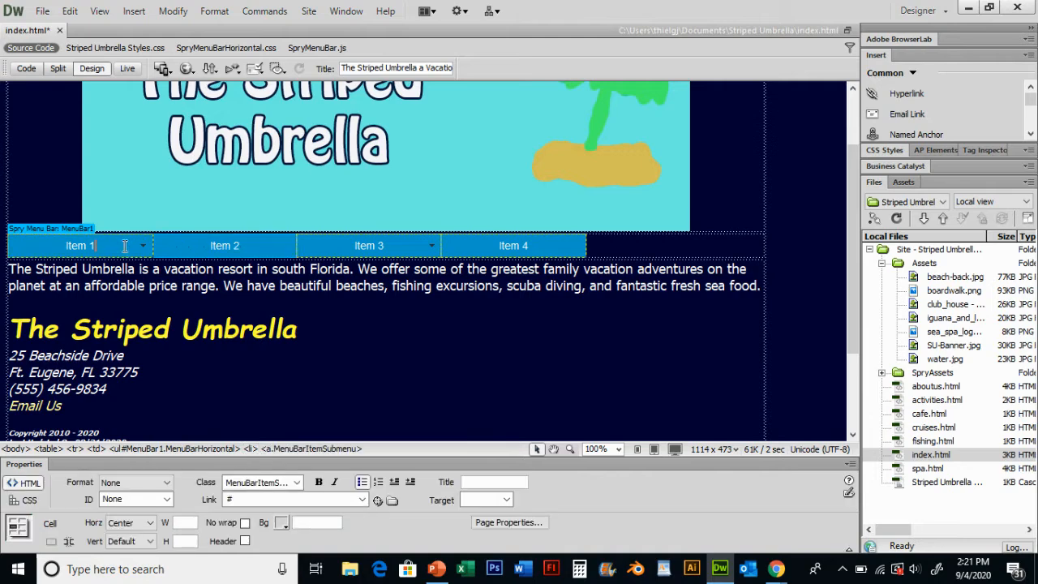
{"action": "left_click", "coordinate": [74, 227]}
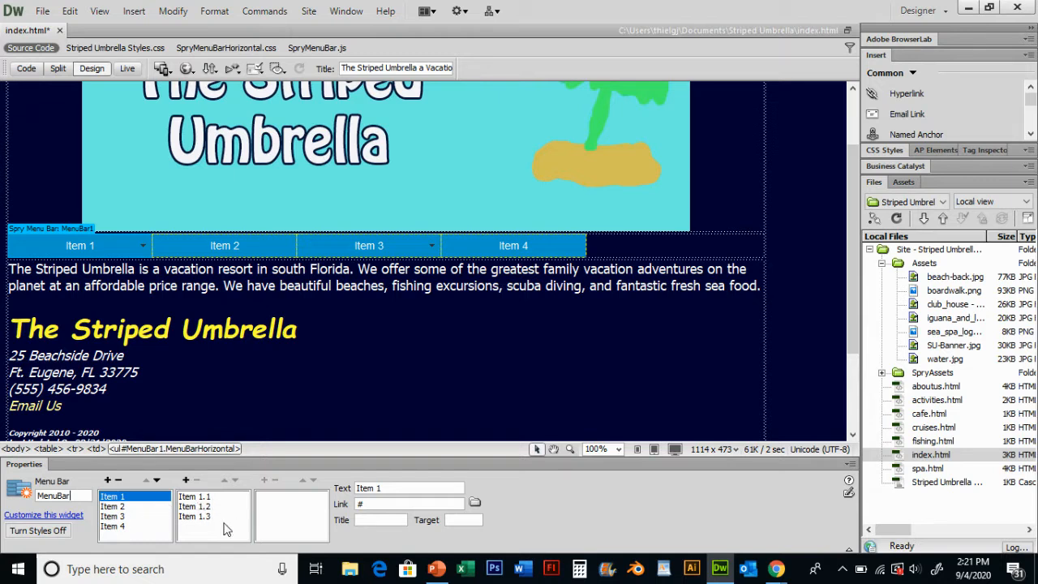
Change the first menu item's text to Home and link it to index.html
{"action": "left_click", "coordinate": [125, 495]}
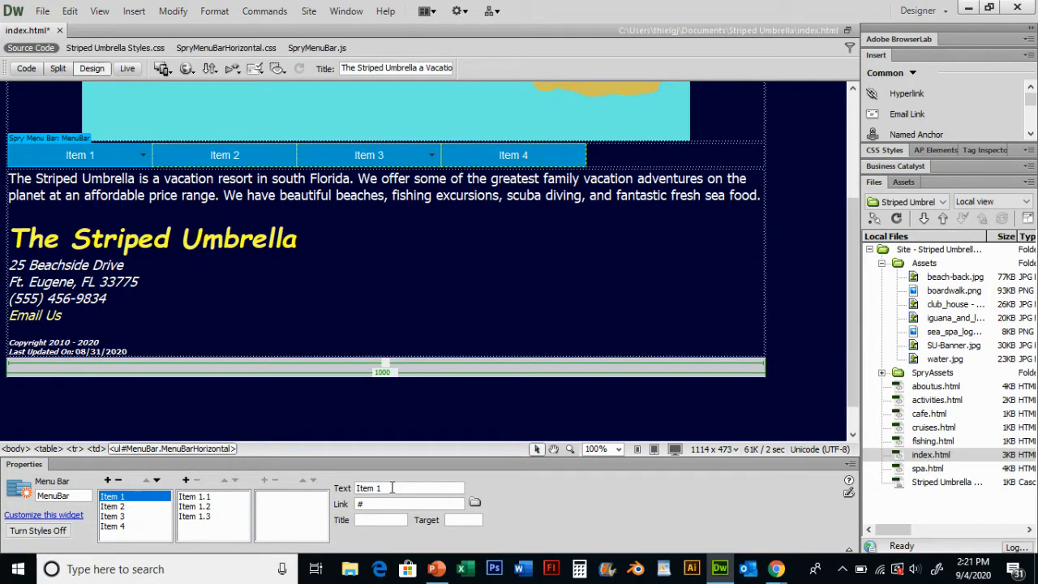
{"action": "left_click_drag", "start_coordinate": [395, 488], "coordinate": [347, 495]}
{"action": "type", "text": "Home"}
{"action": "key", "text": "Return"}
{"action": "left_click", "coordinate": [475, 503]}
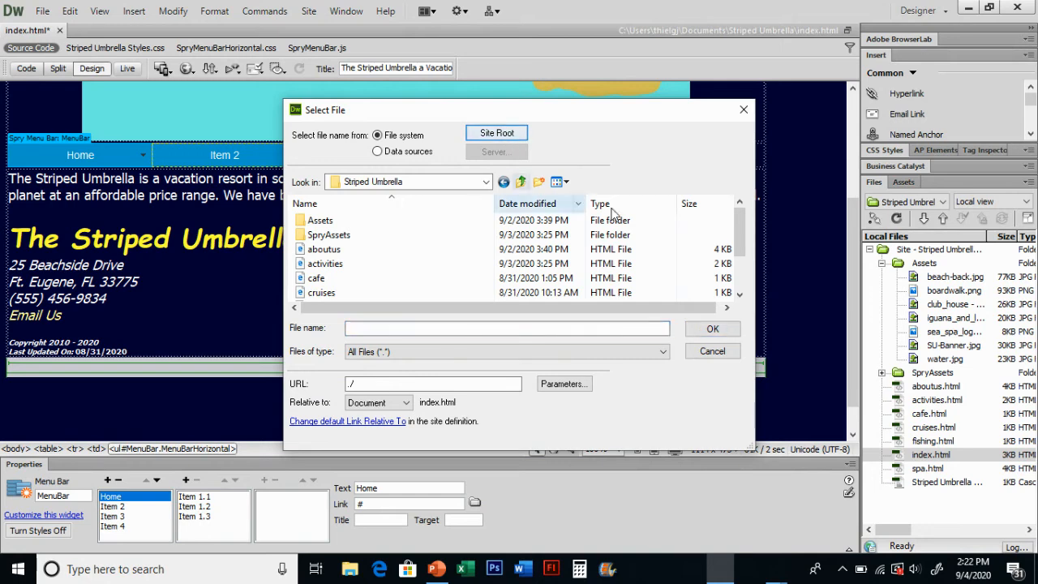
{"action": "left_click_drag", "start_coordinate": [738, 258], "coordinate": [744, 288]}
{"action": "left_click", "coordinate": [324, 265]}
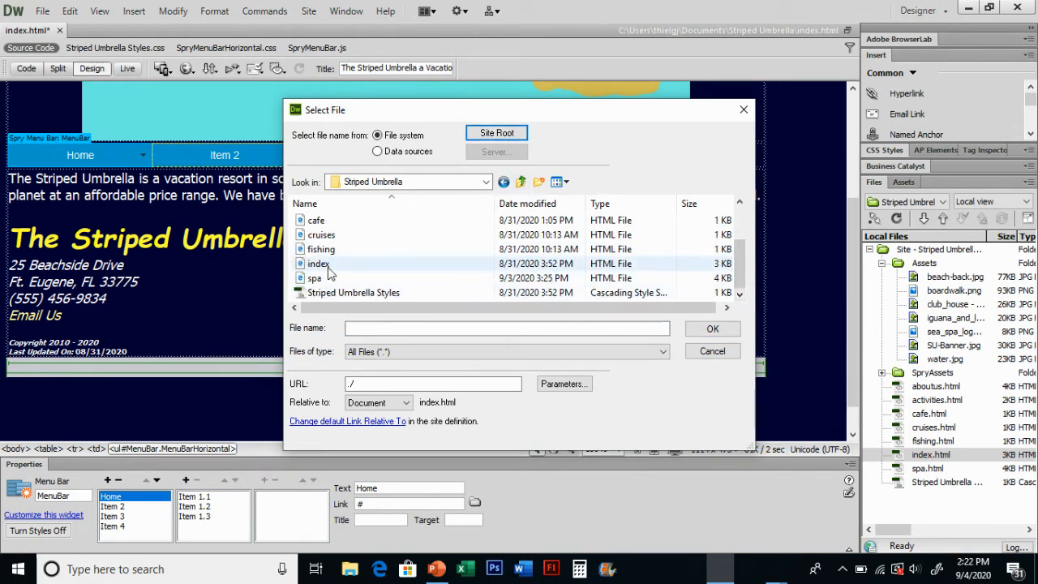
{"action": "double_click", "coordinate": [323, 264]}
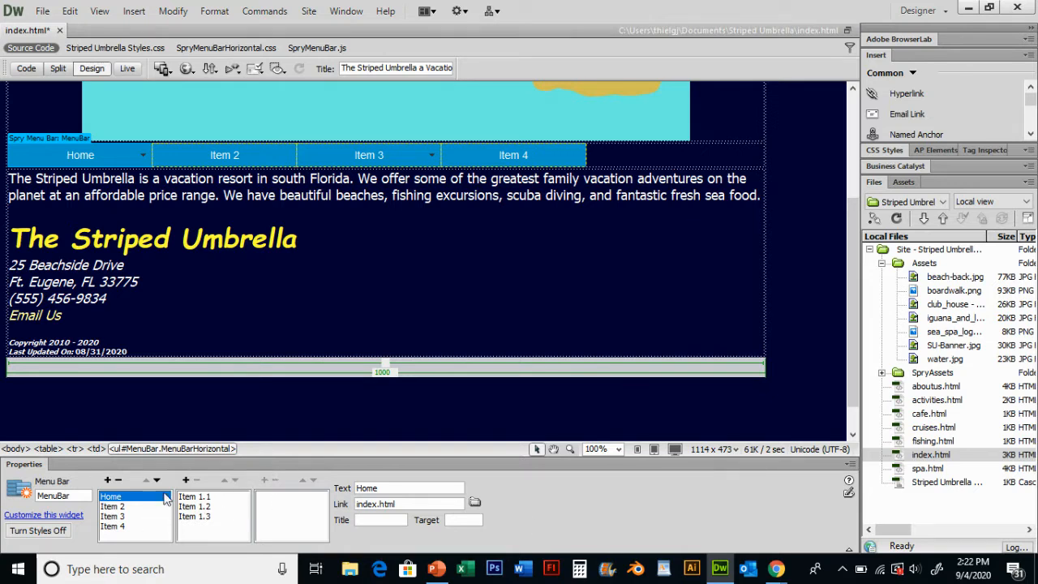
Remove the submenu items Item 1.1, Item 1.2 and Item 1.3 from the Home menu item
{"action": "left_click", "coordinate": [199, 497]}
{"action": "left_click", "coordinate": [203, 507]}
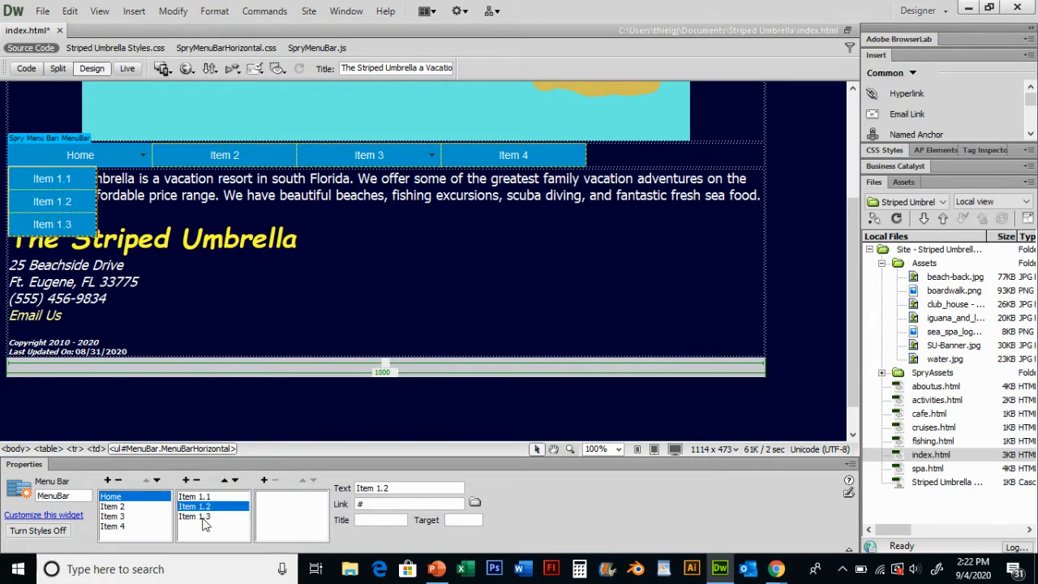
{"action": "left_click", "coordinate": [205, 517]}
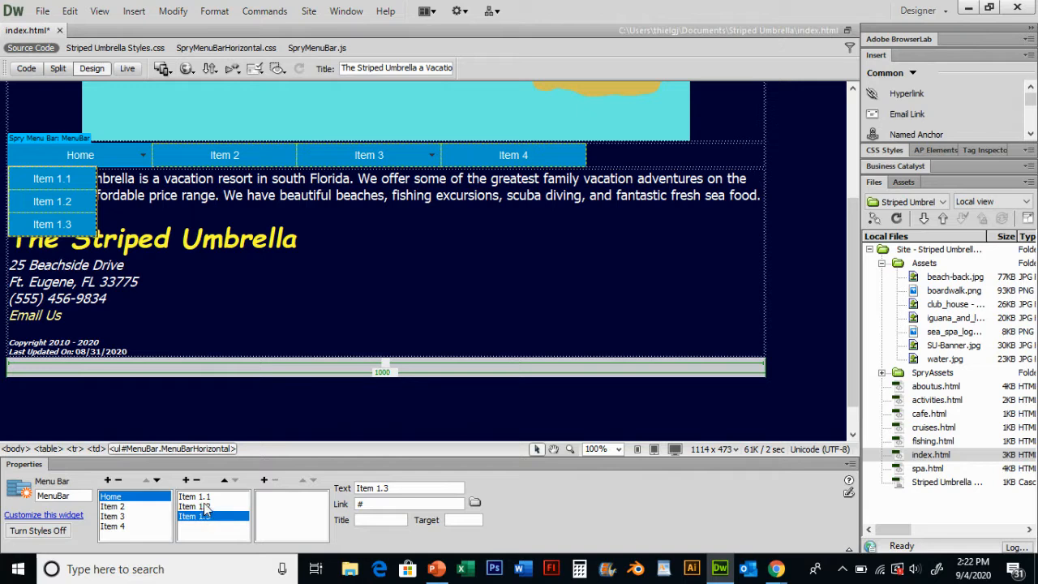
{"action": "left_click", "coordinate": [206, 507]}
{"action": "left_click", "coordinate": [207, 497]}
{"action": "left_click", "coordinate": [205, 507]}
{"action": "left_click", "coordinate": [203, 518]}
{"action": "left_click", "coordinate": [203, 507]}
{"action": "left_click", "coordinate": [202, 497]}
{"action": "left_click", "coordinate": [202, 507]}
{"action": "left_click", "coordinate": [200, 497]}
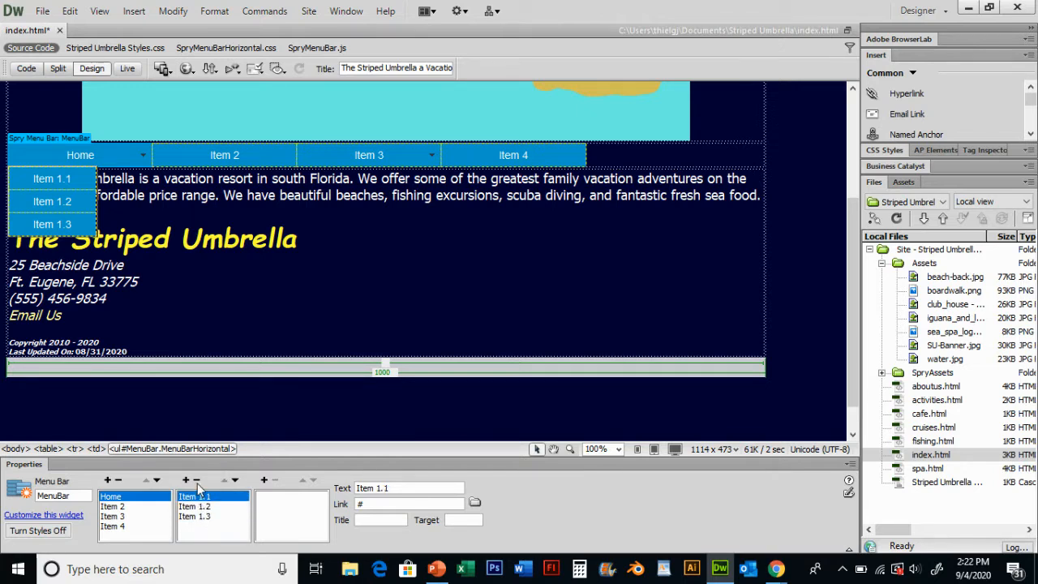
{"action": "left_click", "coordinate": [196, 482]}
{"action": "left_click", "coordinate": [196, 482]}
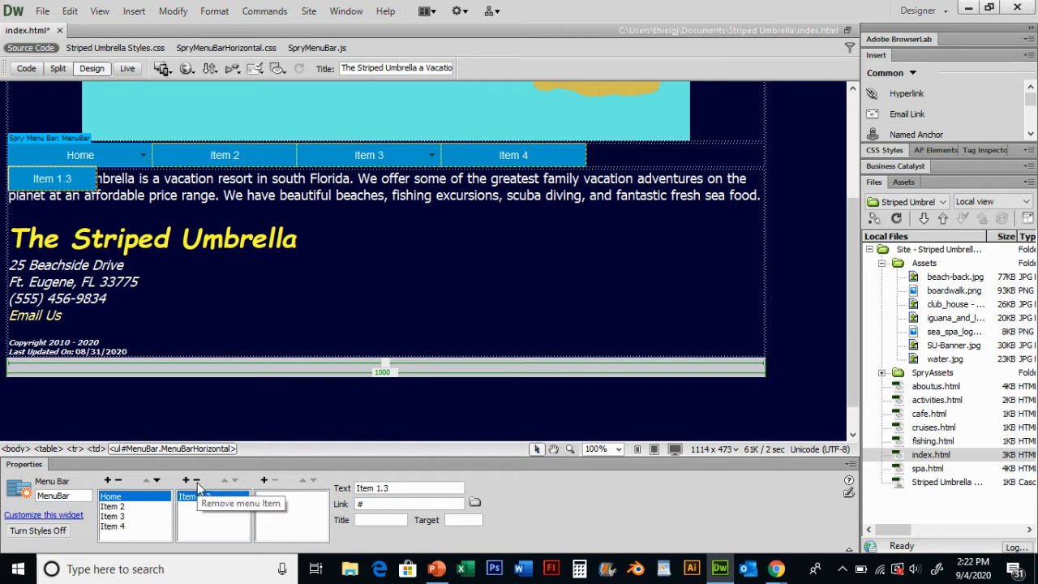
{"action": "left_click", "coordinate": [197, 482]}
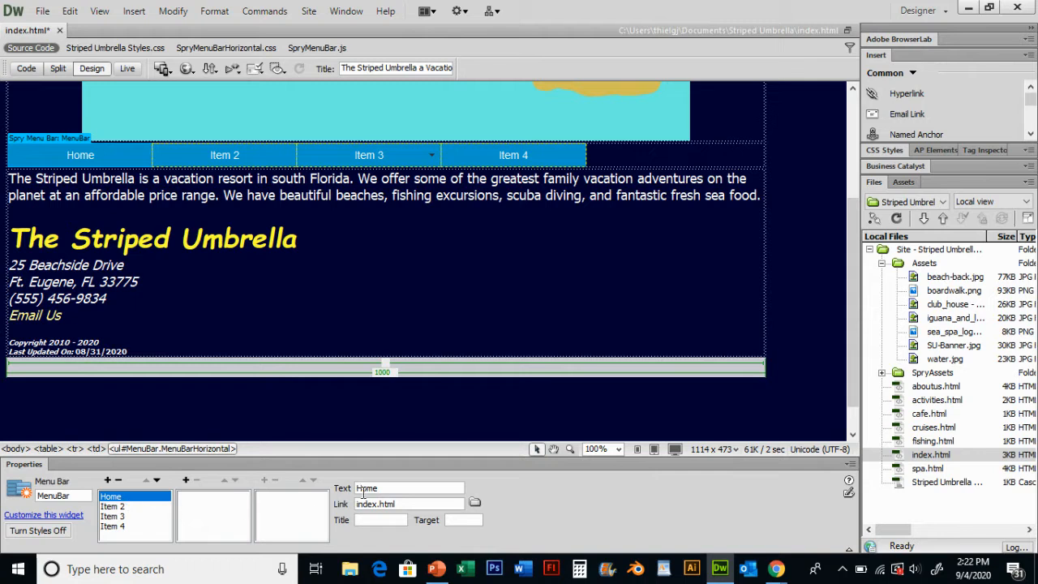
Change Item 2's text to About Us and link it to aboutus.html
{"action": "left_click", "coordinate": [114, 506]}
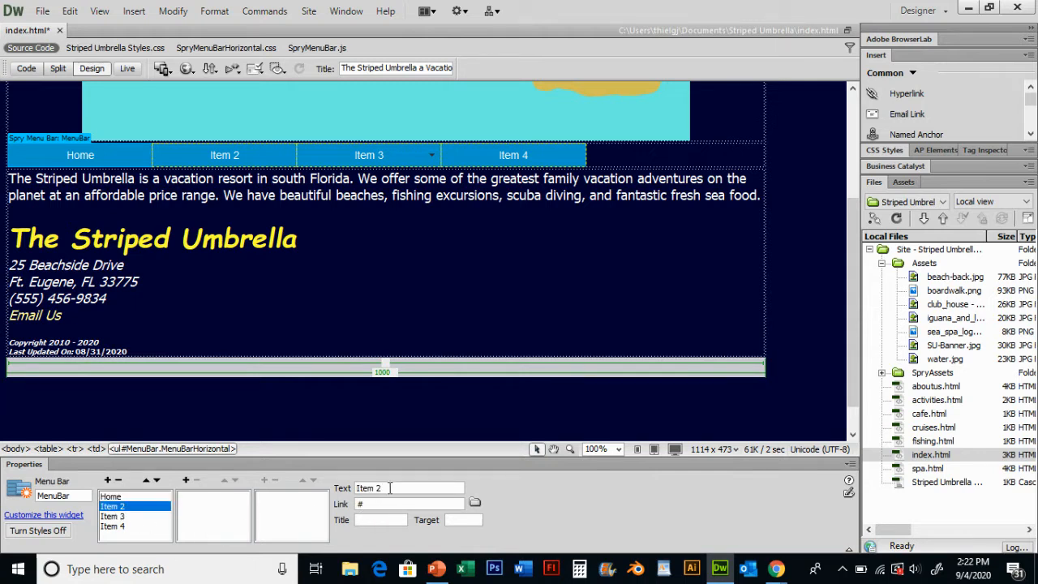
{"action": "left_click_drag", "start_coordinate": [390, 487], "coordinate": [324, 491]}
{"action": "type", "text": "About Us"}
{"action": "left_click", "coordinate": [474, 504]}
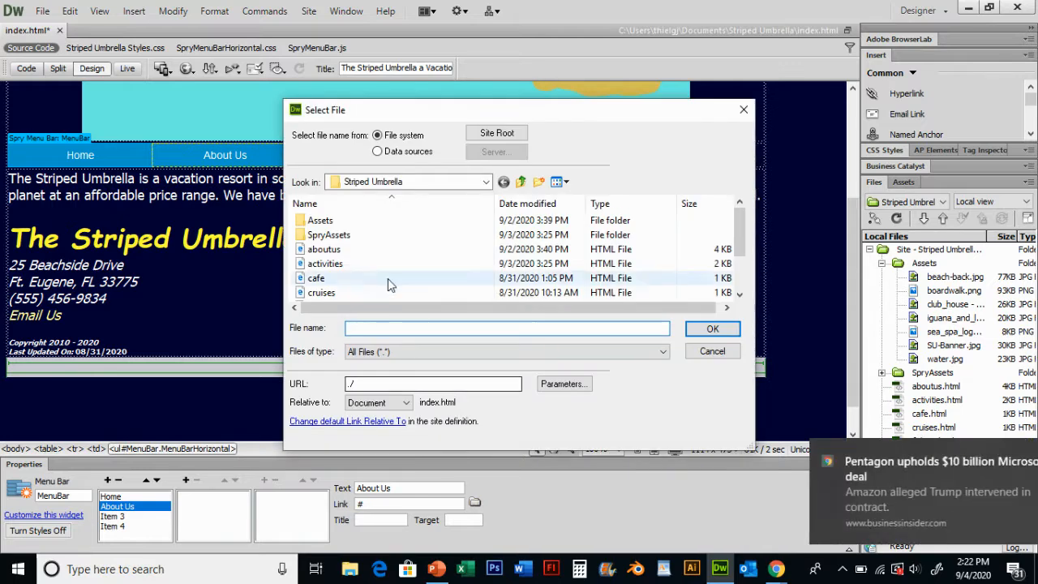
{"action": "double_click", "coordinate": [337, 250]}
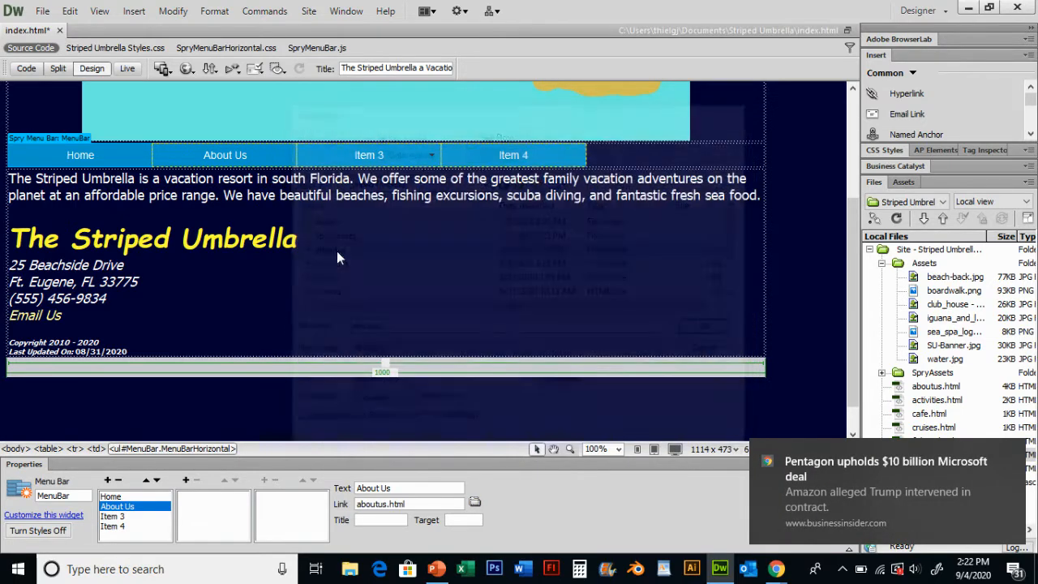
{"action": "left_click", "coordinate": [1017, 454]}
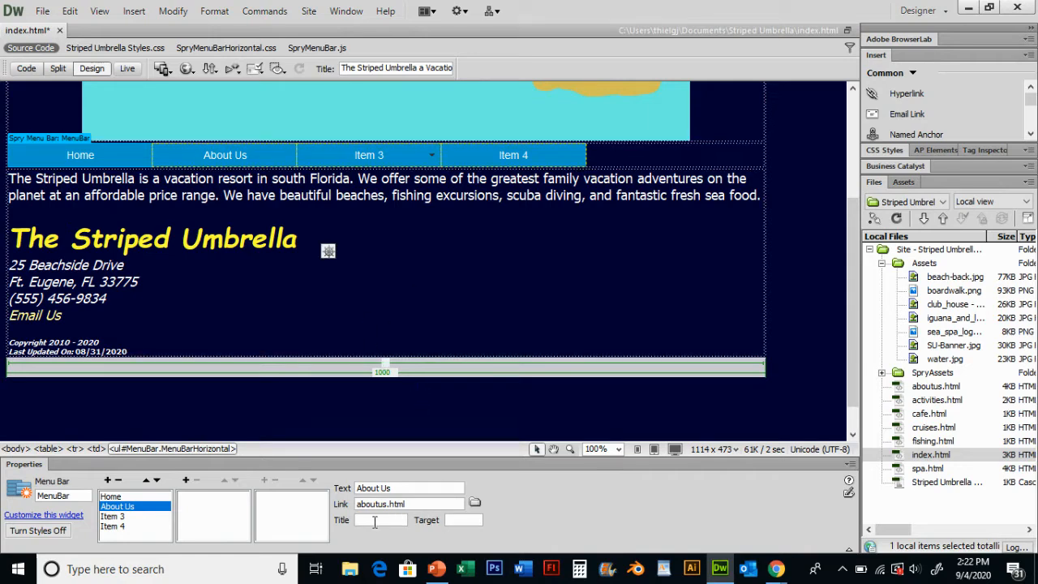
Change Item 3's text to Sand Crab Cafe and link it to cafe.html
{"action": "left_click", "coordinate": [134, 516]}
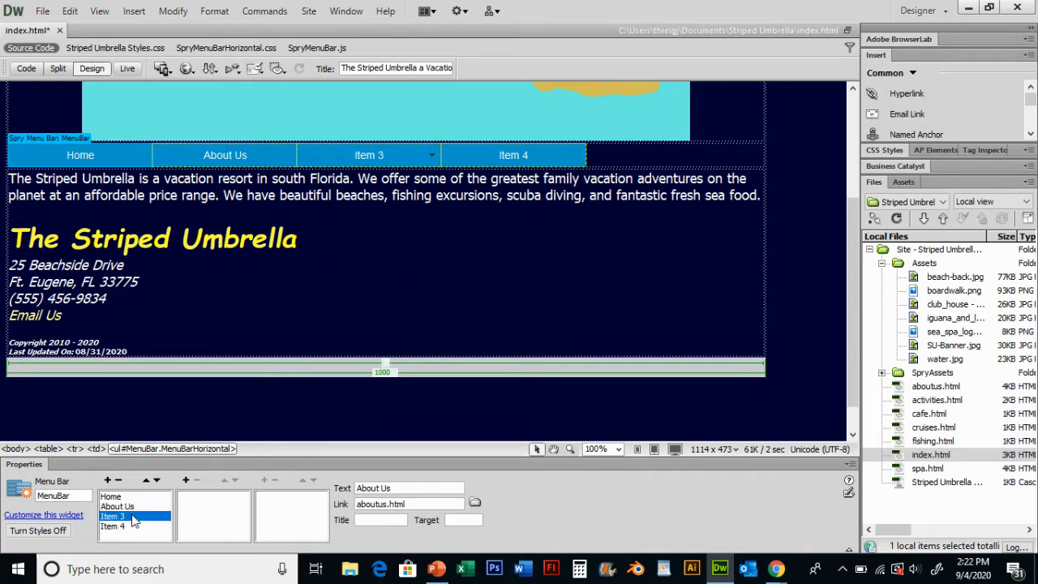
{"action": "left_click_drag", "start_coordinate": [395, 488], "coordinate": [363, 487]}
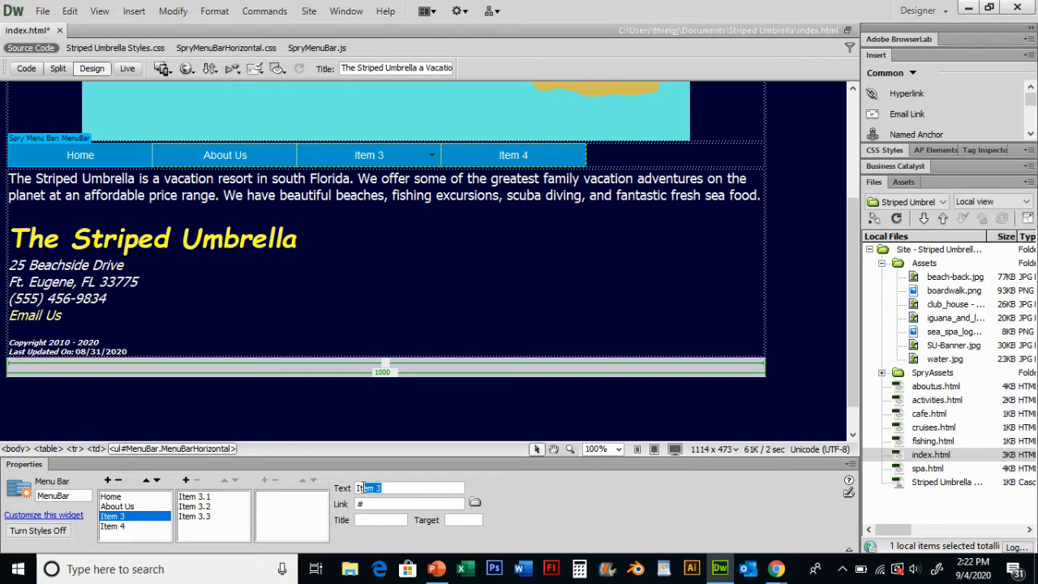
{"action": "type", "text": "Sand Crab Cafe"}
{"action": "left_click", "coordinate": [476, 503]}
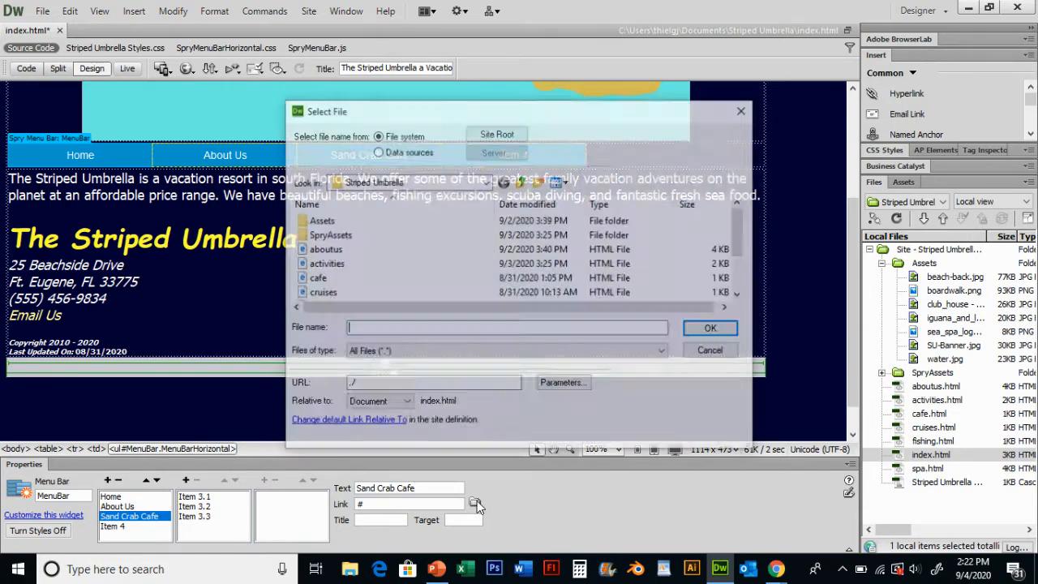
{"action": "double_click", "coordinate": [318, 279]}
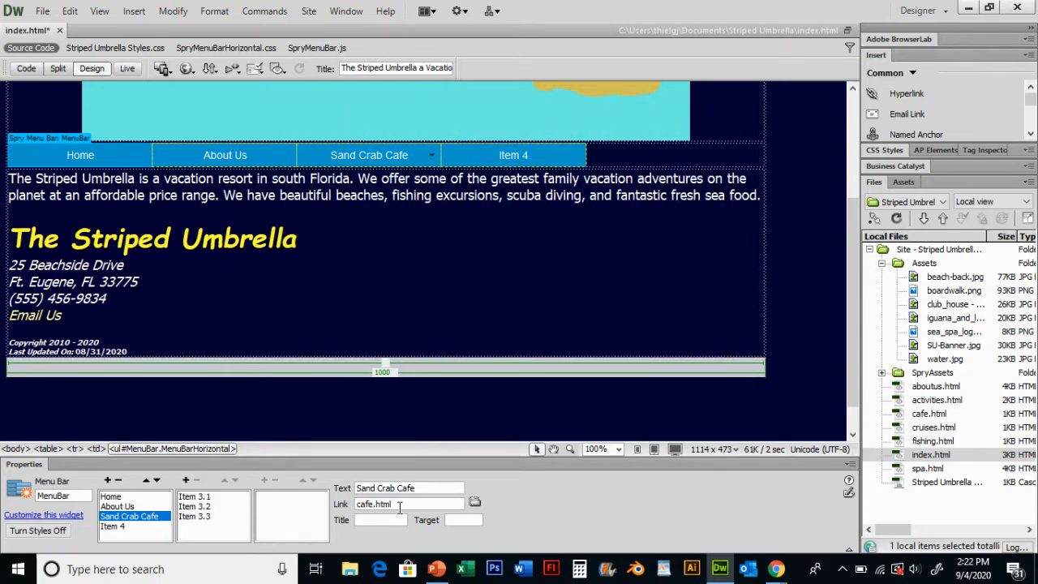
Remove all submenu items under Sand Crab Cafe, including the children of Item 3.1
{"action": "left_click", "coordinate": [208, 498]}
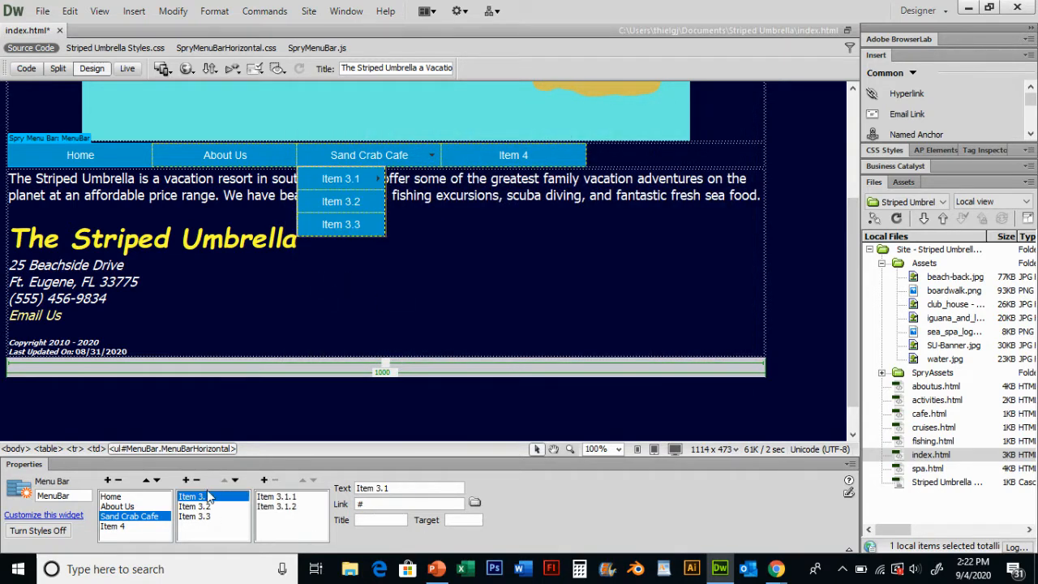
{"action": "left_click", "coordinate": [196, 481]}
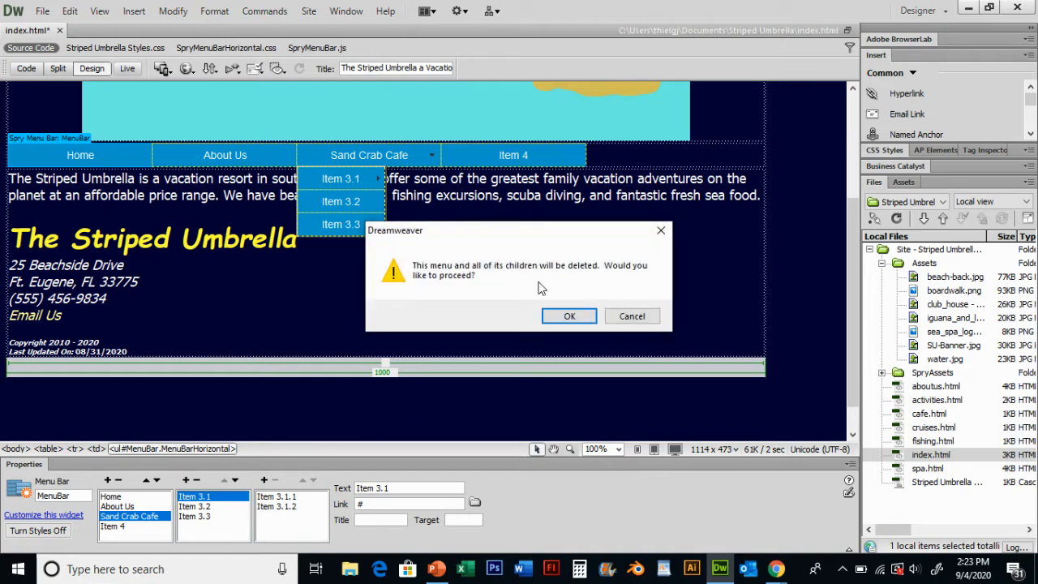
{"action": "left_click", "coordinate": [568, 318]}
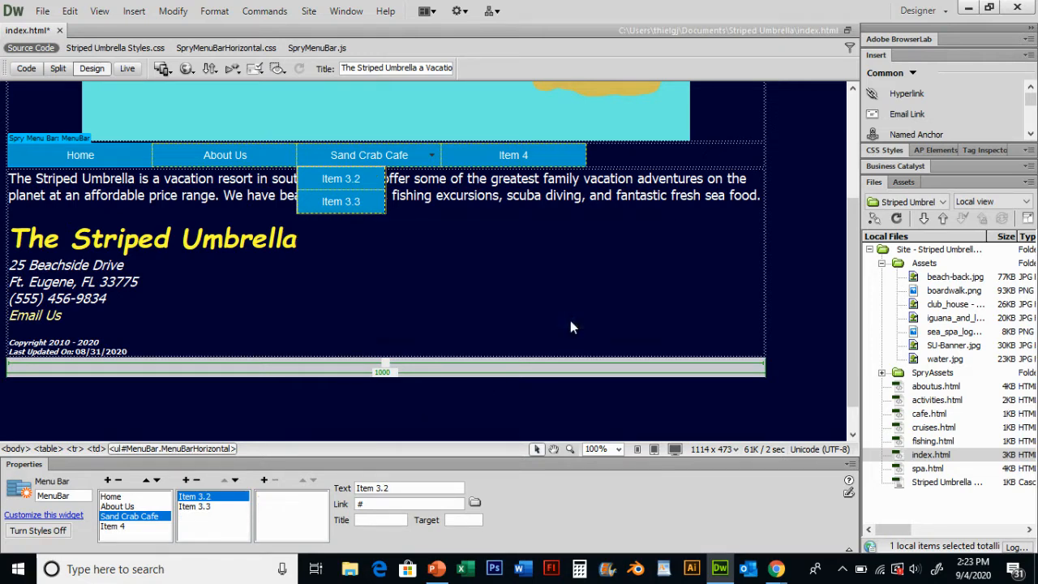
{"action": "left_click", "coordinate": [197, 482]}
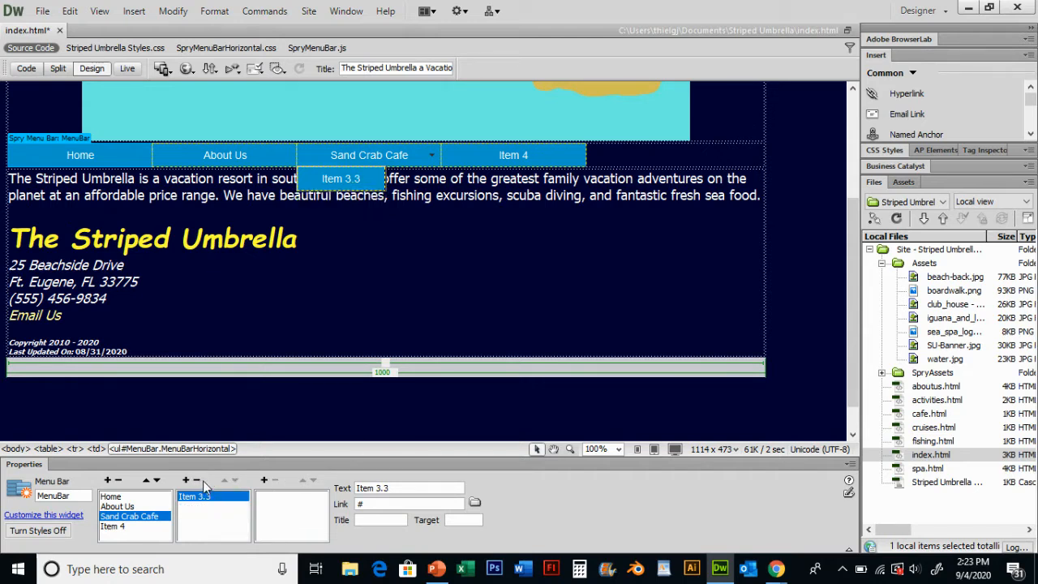
{"action": "left_click", "coordinate": [197, 481]}
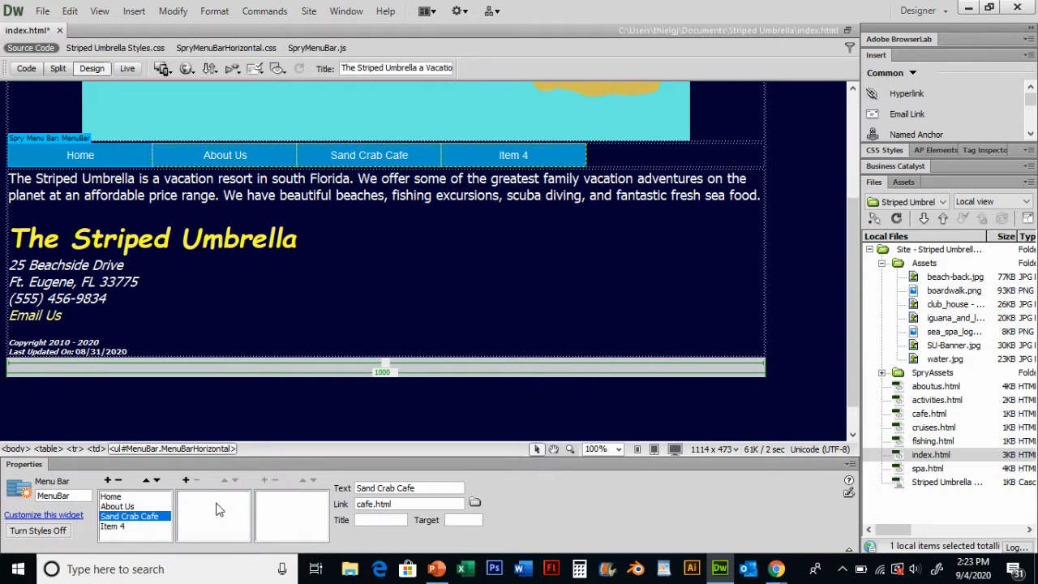
Change Item 4's text to The Sea Spa and link it to spa.html
{"action": "left_click", "coordinate": [116, 528]}
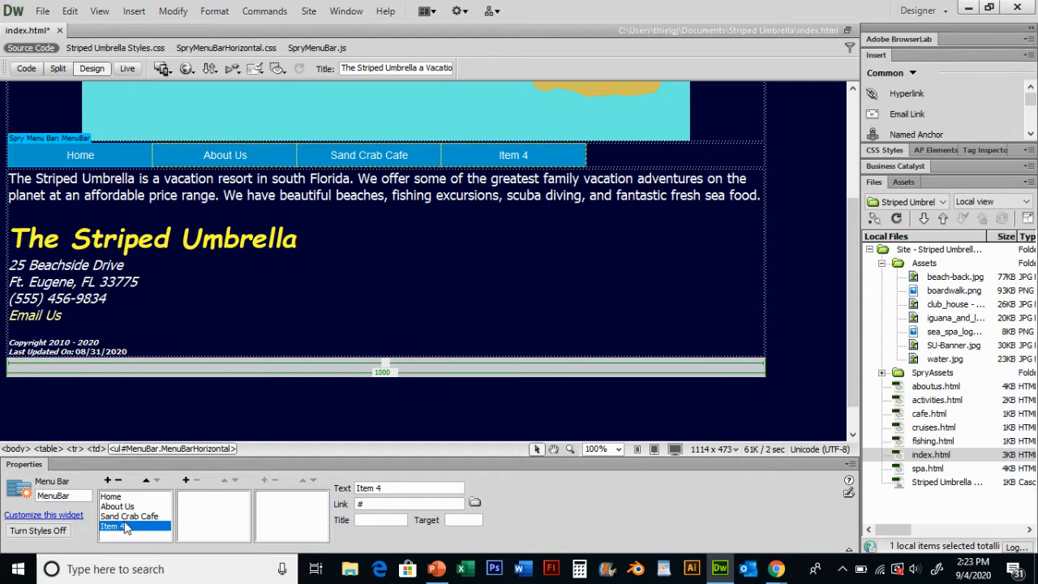
{"action": "left_click_drag", "start_coordinate": [391, 487], "coordinate": [298, 492]}
{"action": "type", "text": "The Sea Spa"}
{"action": "left_click", "coordinate": [474, 502]}
{"action": "scroll", "coordinate": [737, 280], "scroll_direction": "down", "scroll_amount": 2}
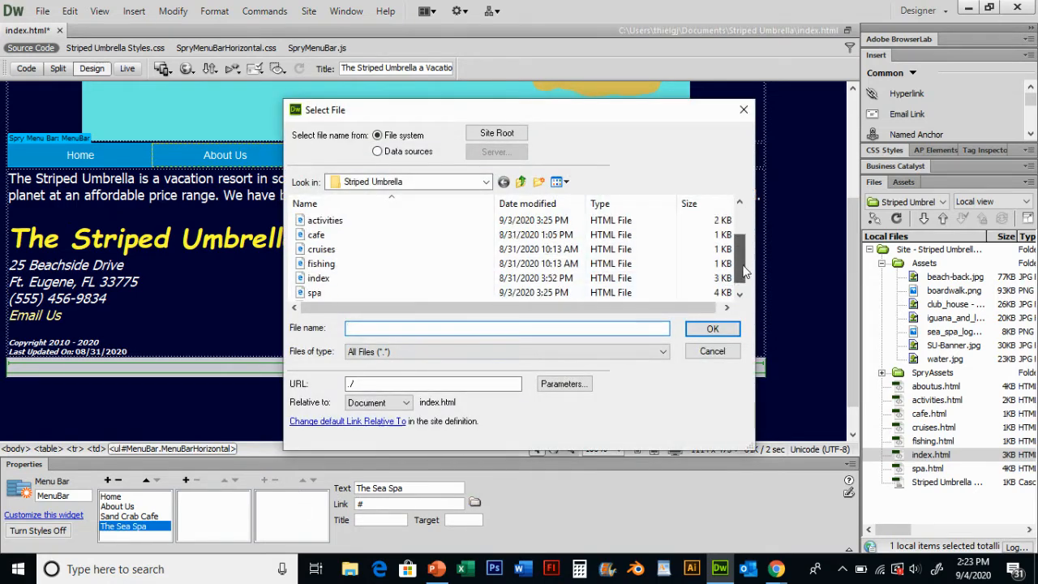
{"action": "left_click", "coordinate": [343, 280]}
{"action": "double_click", "coordinate": [344, 280]}
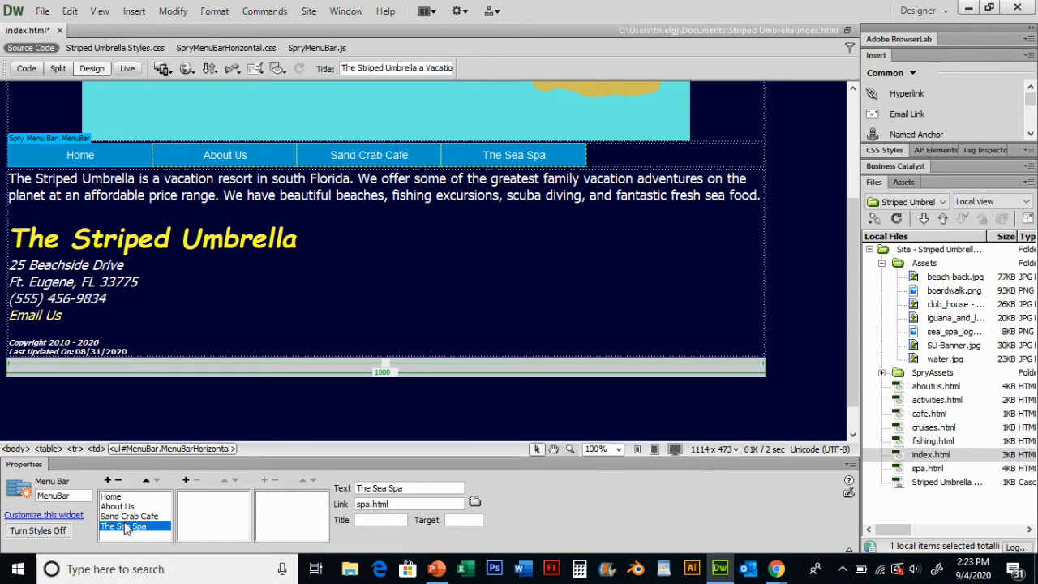
Add a fifth top-level menu item with the text Activities and link it to activities.html
{"action": "left_click", "coordinate": [108, 481]}
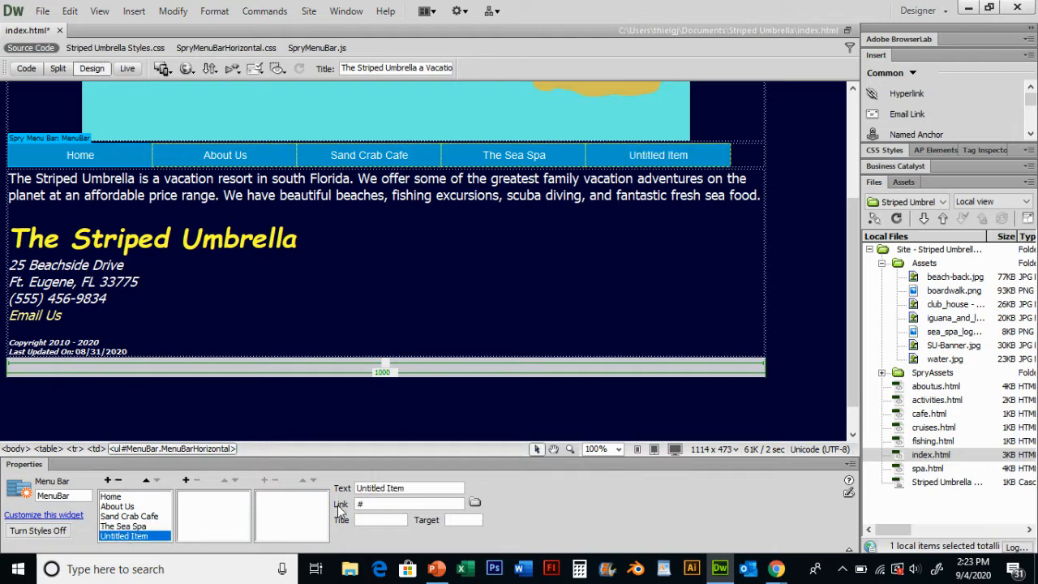
{"action": "left_click_drag", "start_coordinate": [406, 487], "coordinate": [306, 485]}
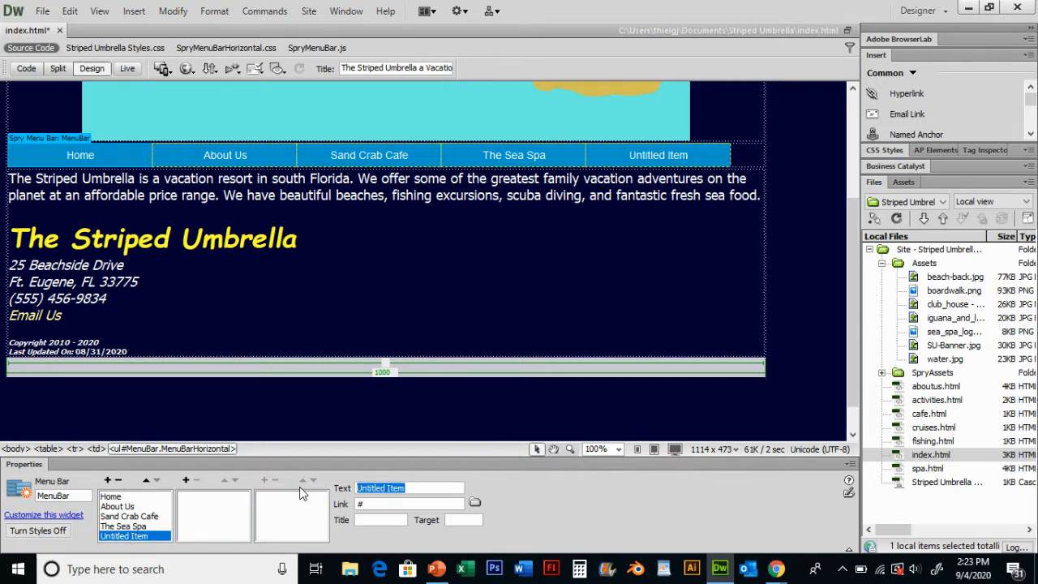
{"action": "type", "text": "Activities"}
{"action": "left_click", "coordinate": [475, 504]}
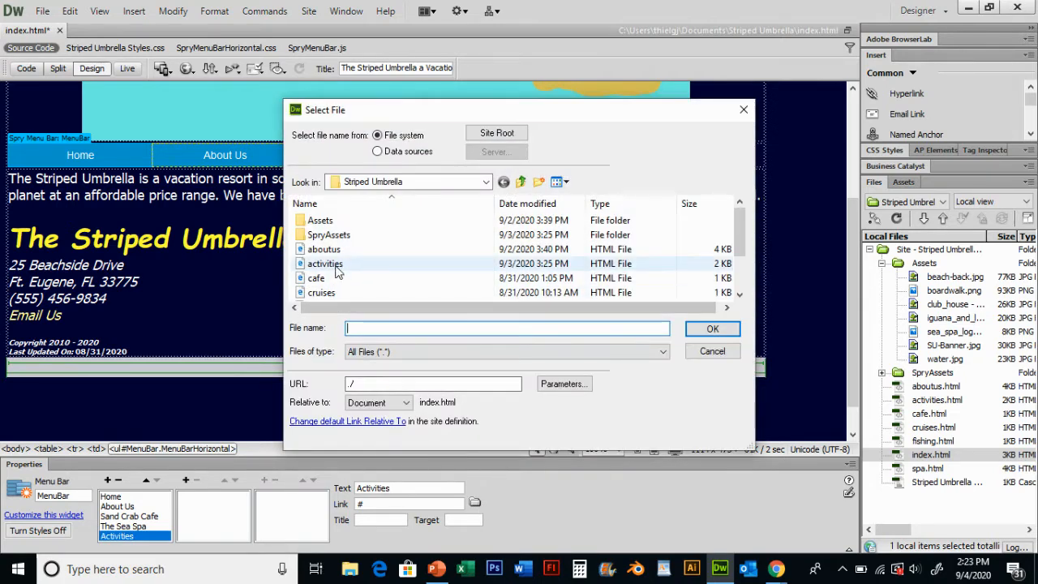
{"action": "double_click", "coordinate": [336, 266]}
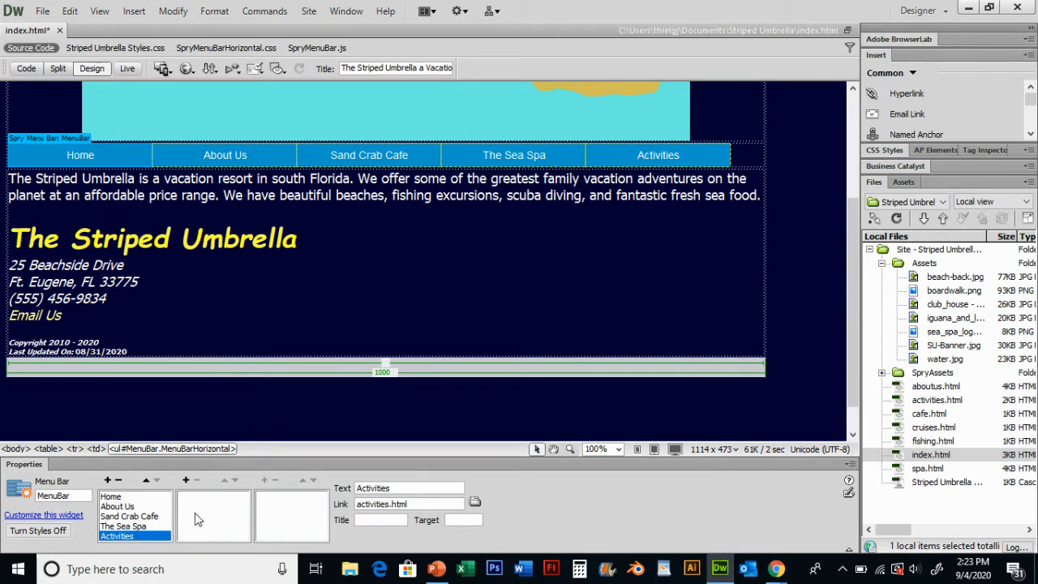
Add two submenu items under Activities and set the first one's text to Fishing, linked to fishing.html
{"action": "left_click", "coordinate": [185, 481]}
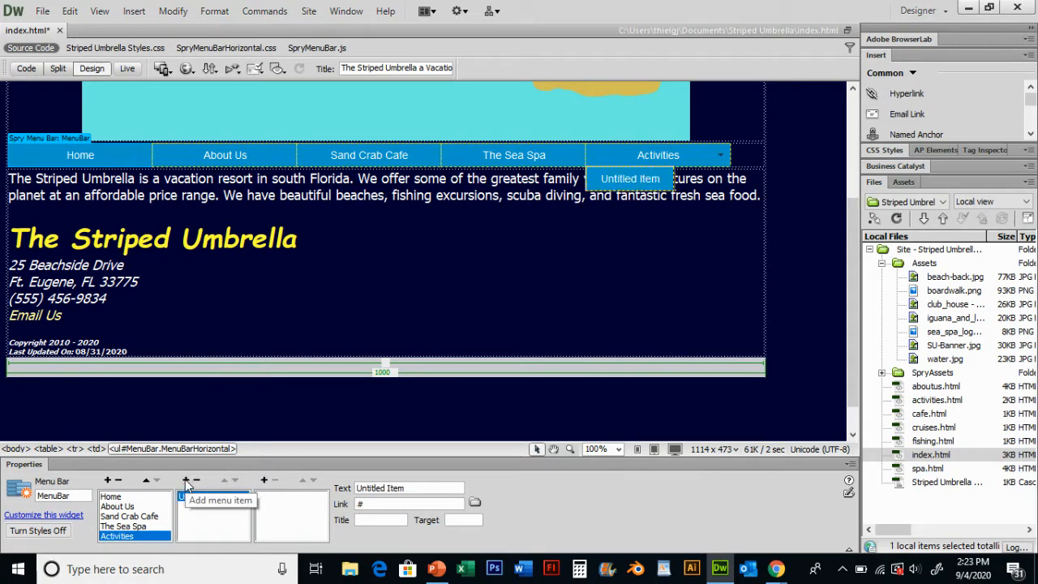
{"action": "left_click", "coordinate": [186, 481]}
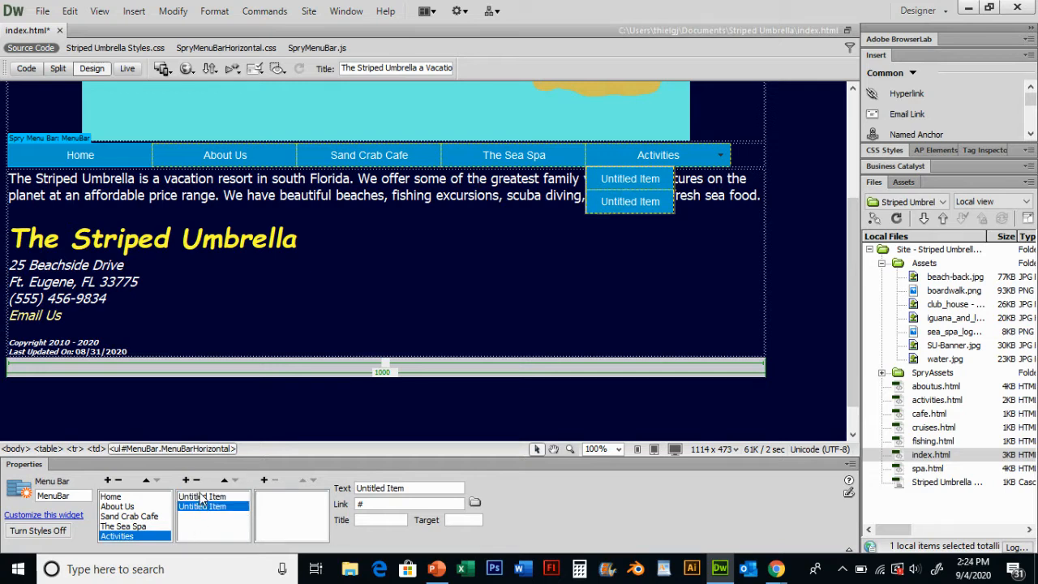
{"action": "left_click", "coordinate": [202, 497]}
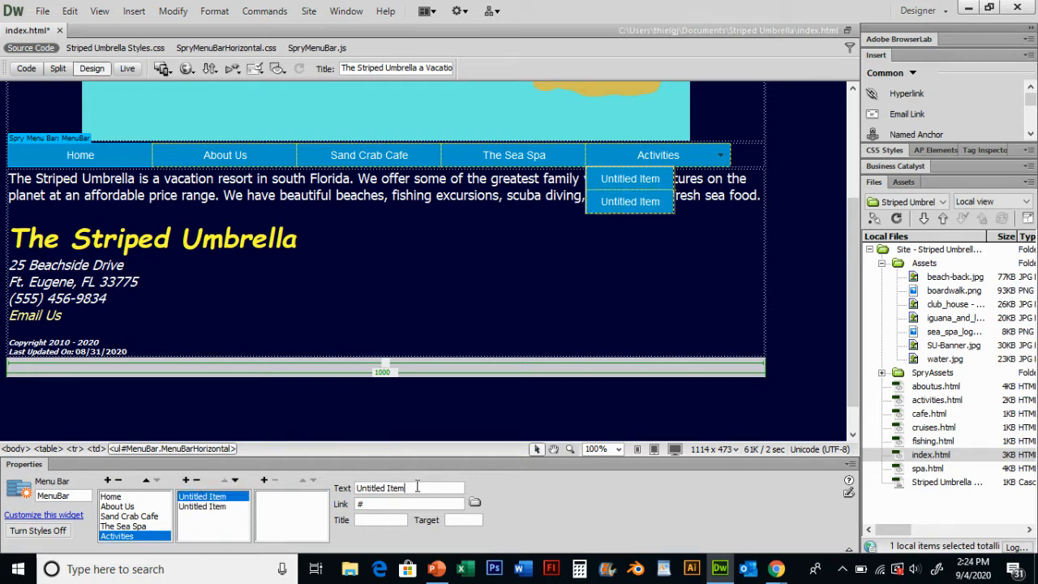
{"action": "left_click_drag", "start_coordinate": [417, 487], "coordinate": [347, 497]}
{"action": "left_click_drag", "start_coordinate": [421, 488], "coordinate": [344, 487]}
{"action": "type", "text": "Fishing"}
{"action": "left_click", "coordinate": [475, 503]}
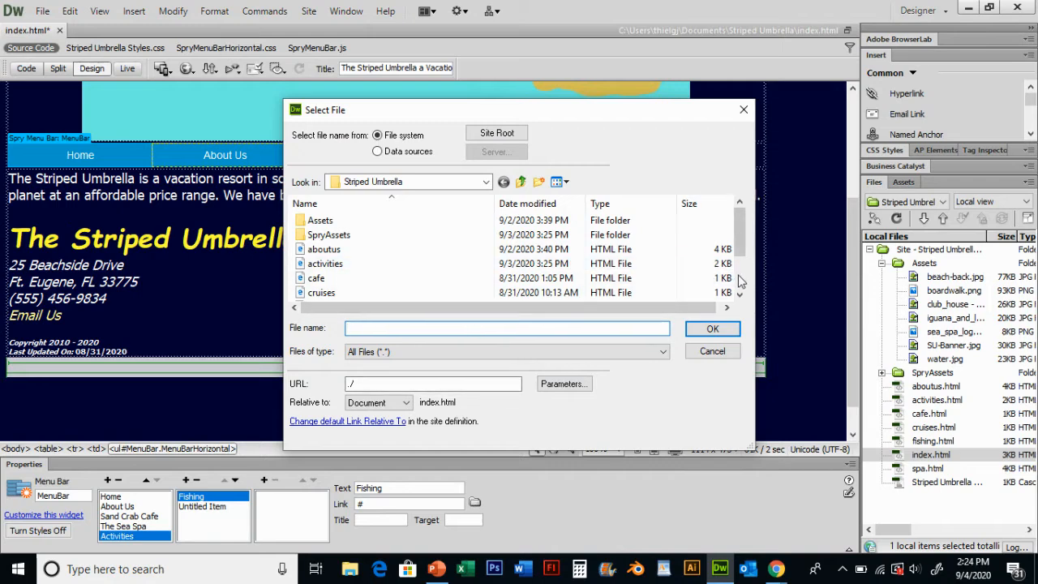
{"action": "scroll", "coordinate": [519, 260], "scroll_direction": "down", "scroll_amount": 2}
{"action": "double_click", "coordinate": [339, 255]}
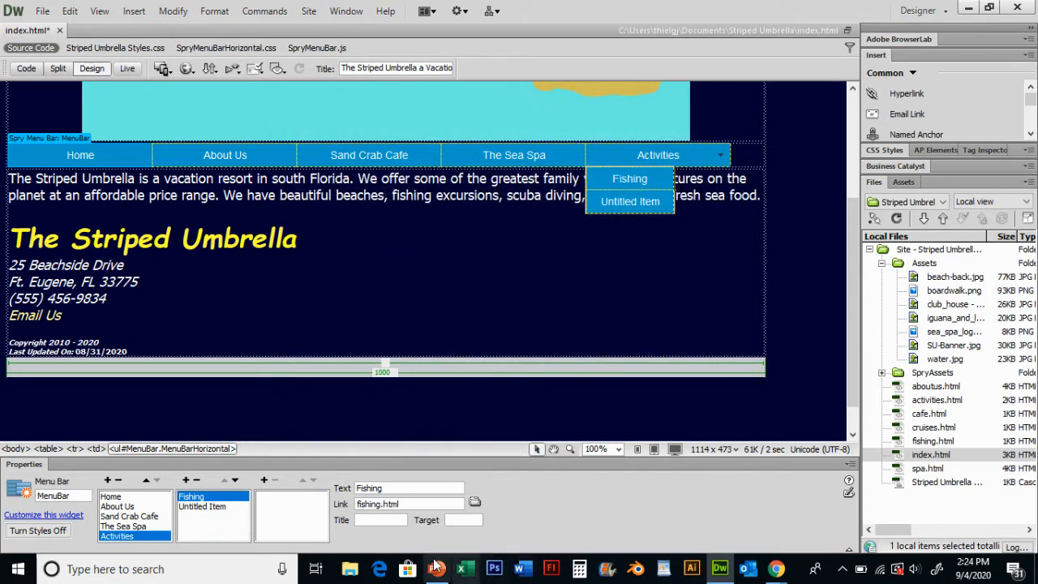
Change the second Activities submenu item's text to Cruises and link it to cruises.html
{"action": "left_click", "coordinate": [203, 506]}
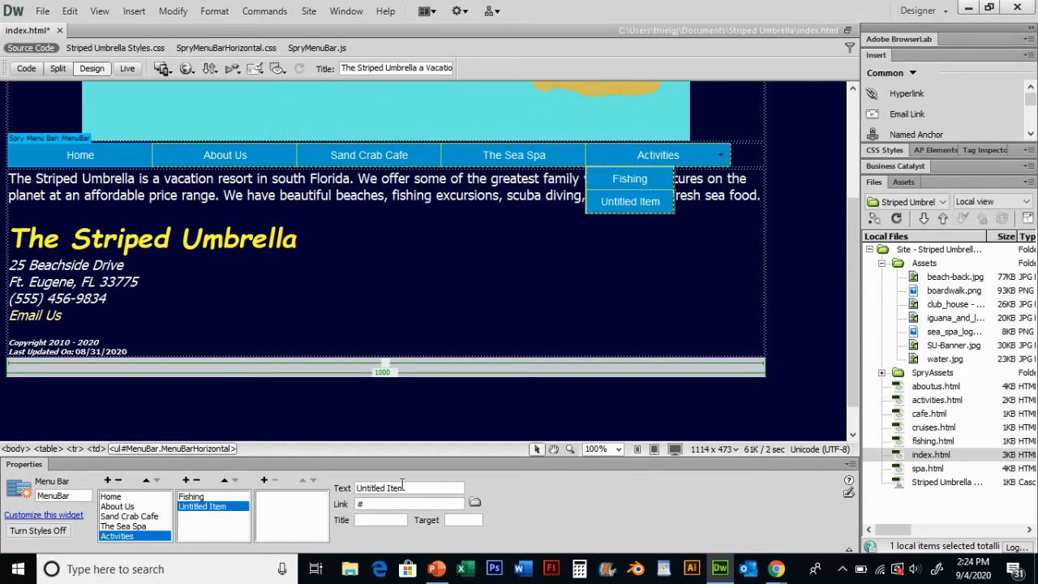
{"action": "left_click_drag", "start_coordinate": [413, 486], "coordinate": [359, 486]}
{"action": "type", "text": "Cruises"}
{"action": "key", "text": "Return"}
{"action": "left_click", "coordinate": [475, 504]}
{"action": "left_click", "coordinate": [323, 292]}
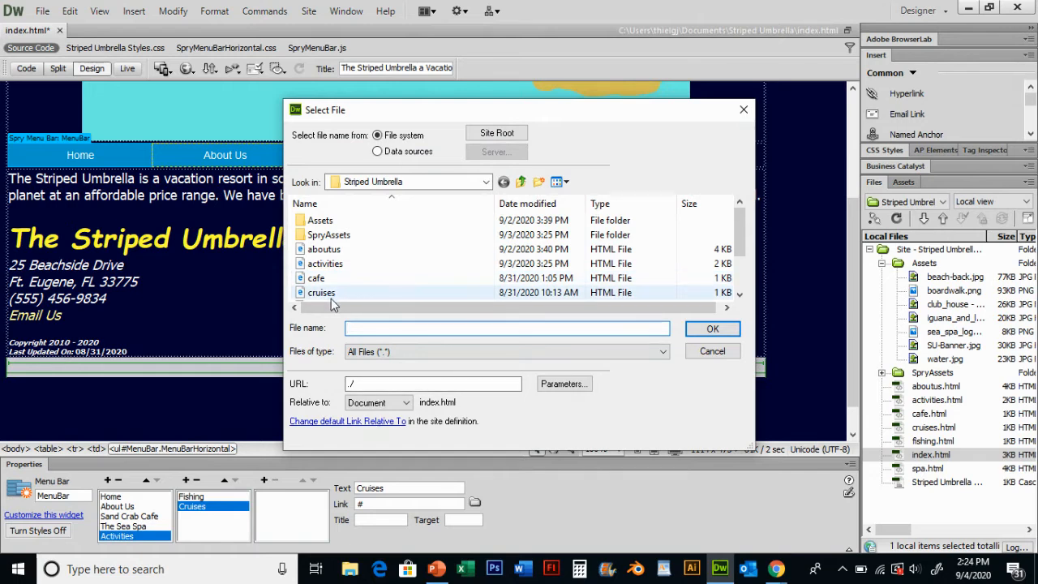
{"action": "double_click", "coordinate": [328, 293]}
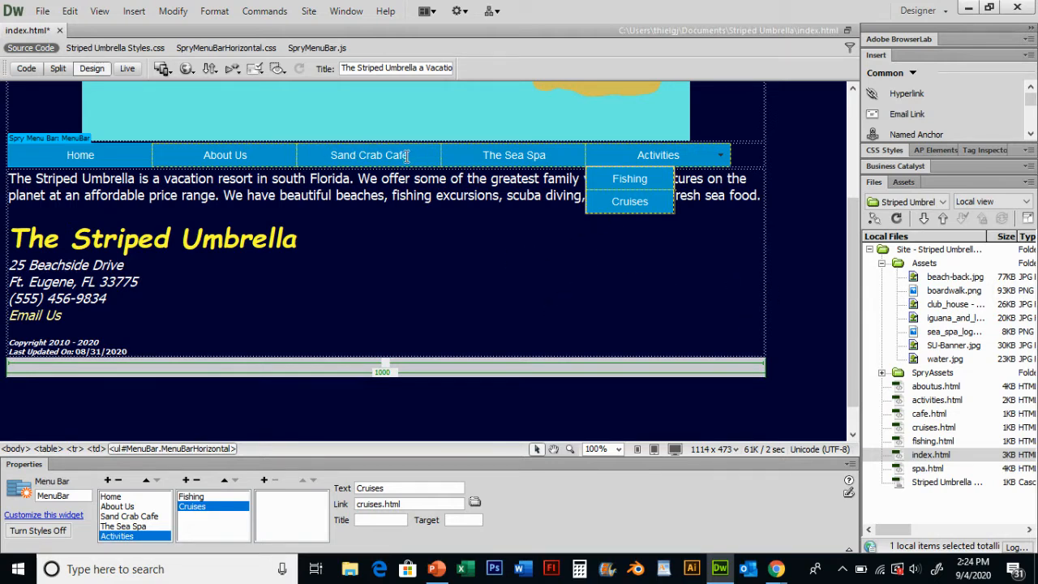
Deselect the menu bar widget and preview the page in Live view to check the menu
{"action": "left_click", "coordinate": [793, 227]}
{"action": "left_click", "coordinate": [519, 230]}
{"action": "left_click", "coordinate": [418, 155]}
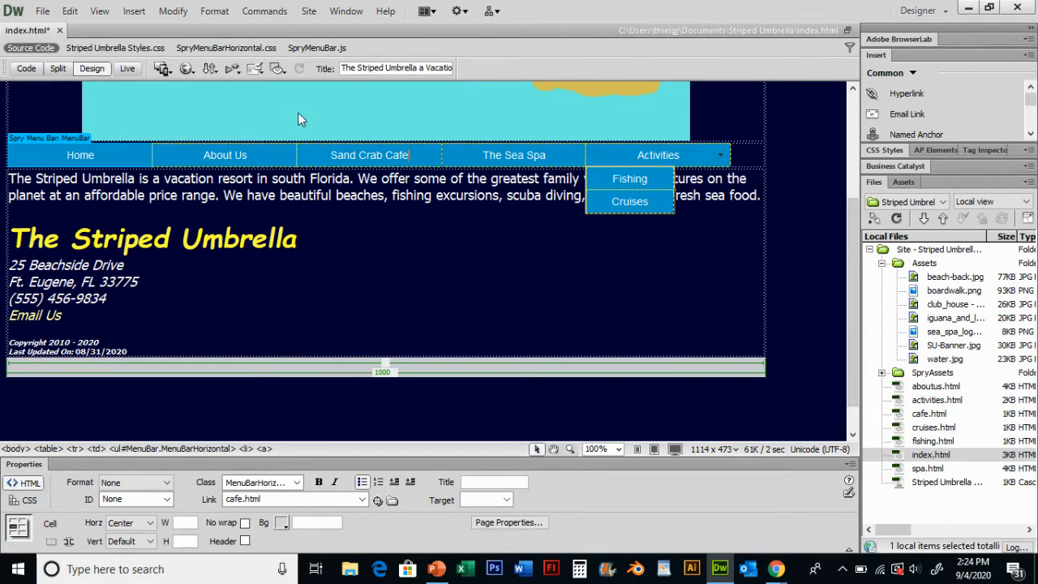
{"action": "left_click", "coordinate": [127, 70]}
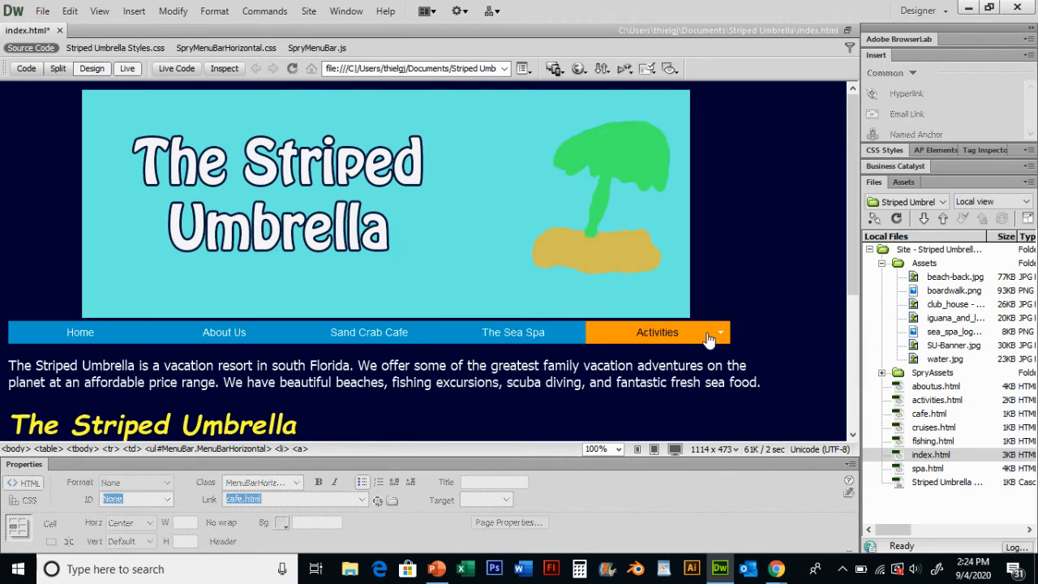
Check the Activities submenu in the live preview and inspect the menu bar's markup in the page code
{"action": "mouse_move", "coordinate": [709, 339]}
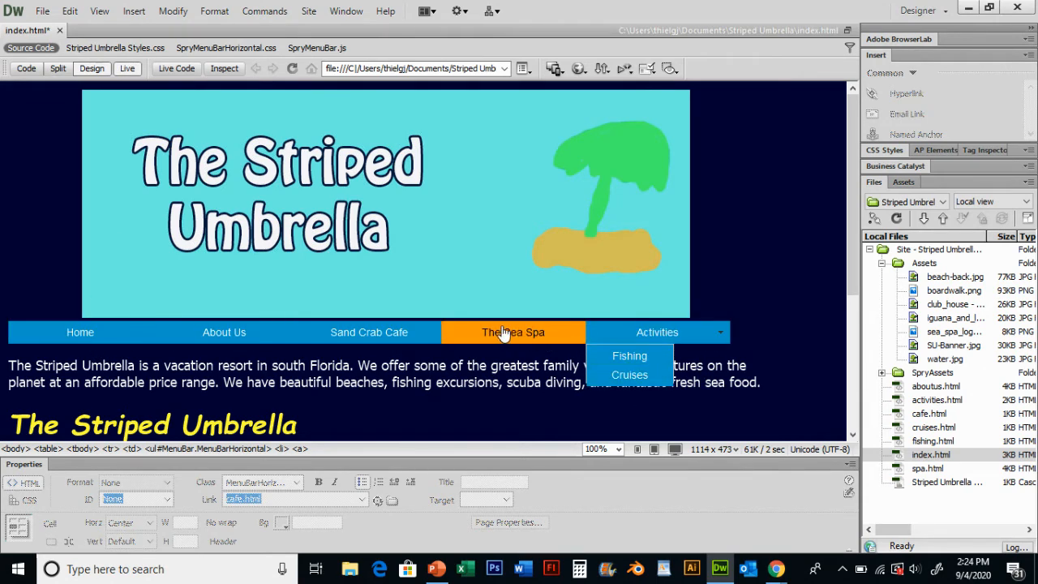
{"action": "mouse_move", "coordinate": [673, 336]}
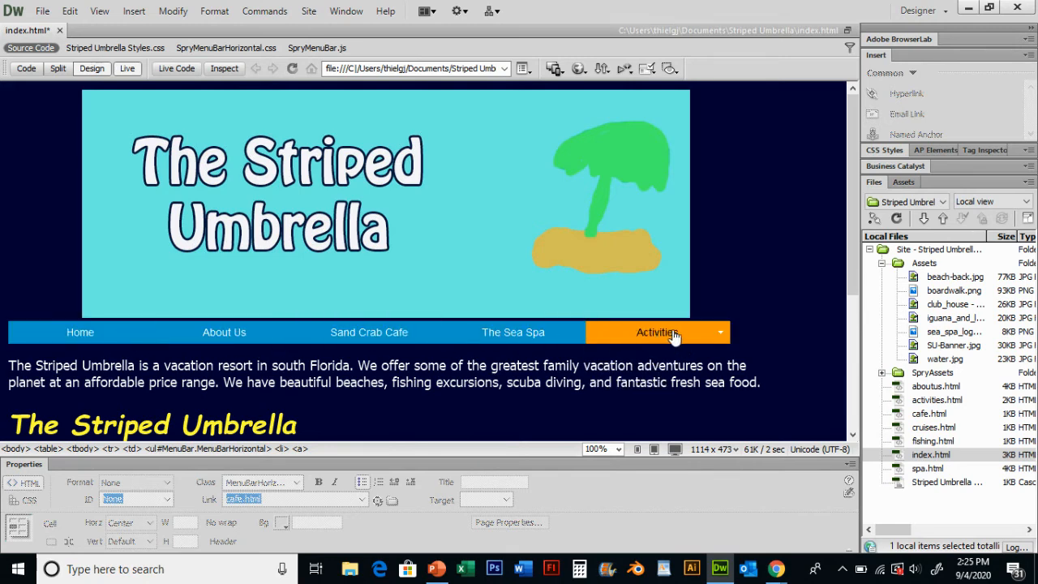
{"action": "left_click", "coordinate": [33, 71]}
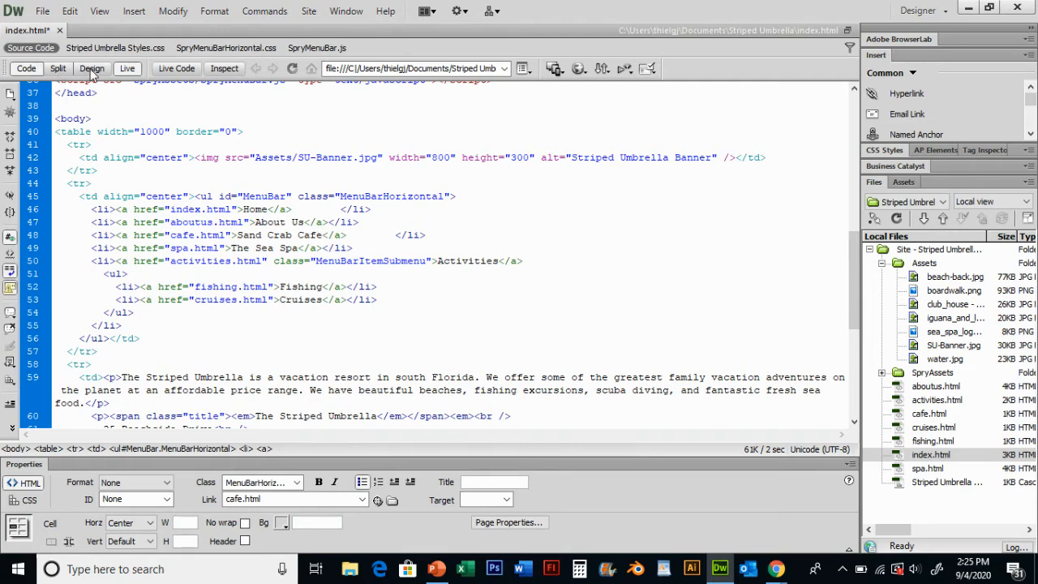
{"action": "left_click", "coordinate": [92, 70]}
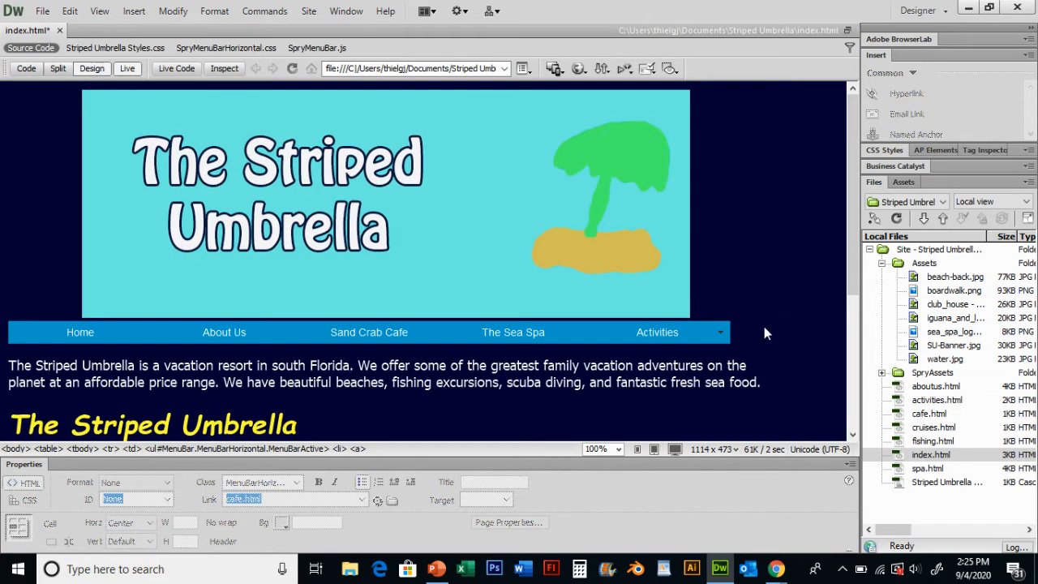
Turn off Live view and place the cursor in the introductory paragraph below the menu bar
{"action": "left_click", "coordinate": [548, 258]}
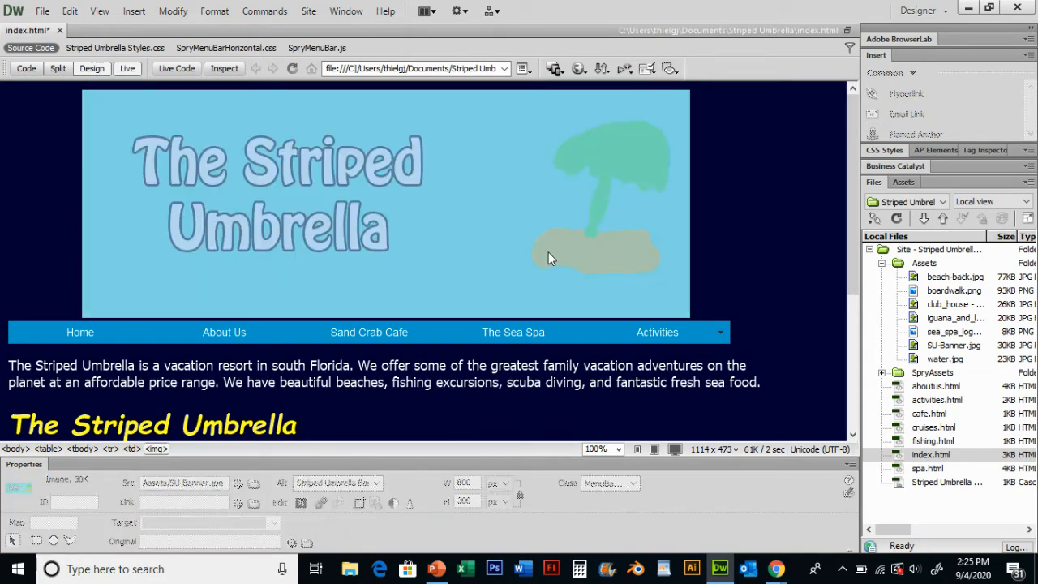
{"action": "left_click", "coordinate": [340, 365]}
{"action": "left_click", "coordinate": [127, 69]}
{"action": "scroll", "coordinate": [440, 231], "scroll_direction": "down", "scroll_amount": 3}
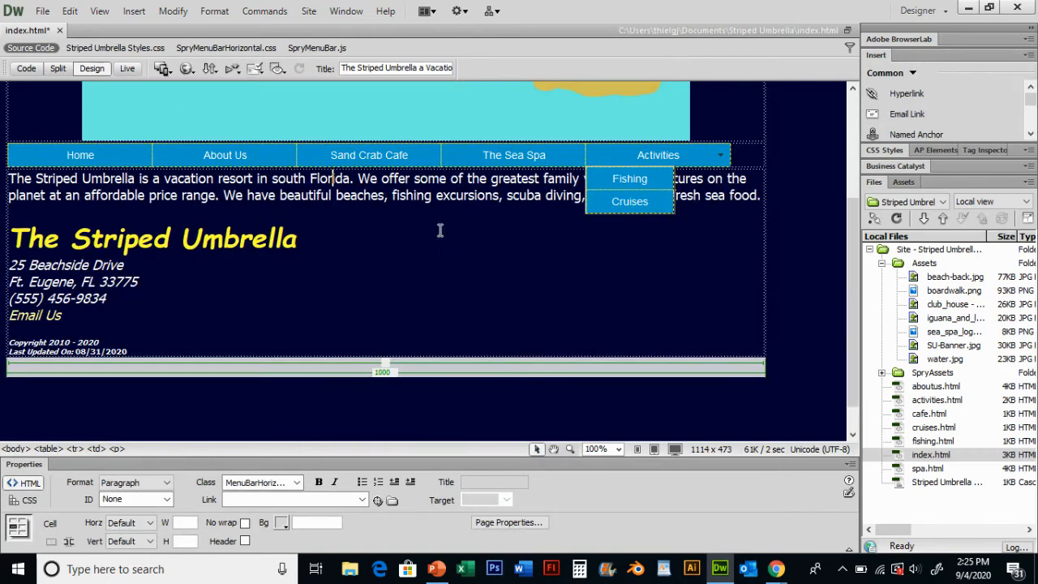
{"action": "scroll", "coordinate": [440, 230], "scroll_direction": "up", "scroll_amount": 3}
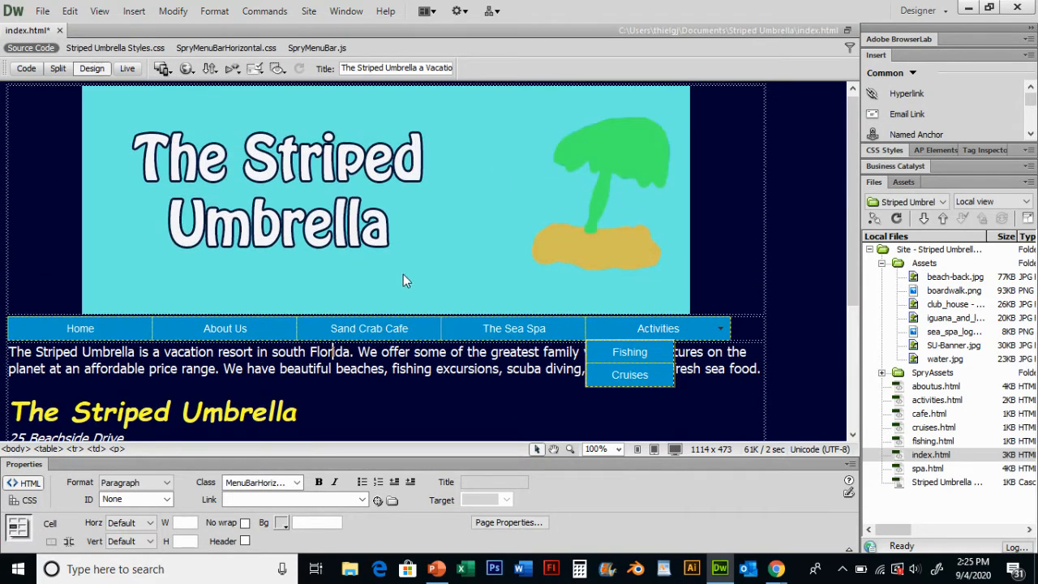
{"action": "left_click", "coordinate": [519, 369]}
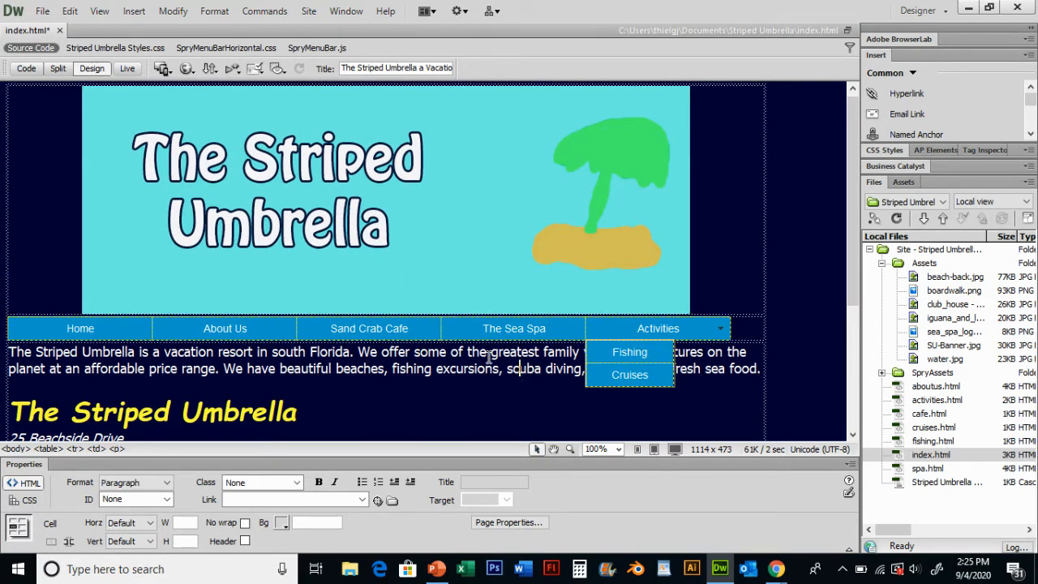
{"action": "left_click", "coordinate": [499, 368]}
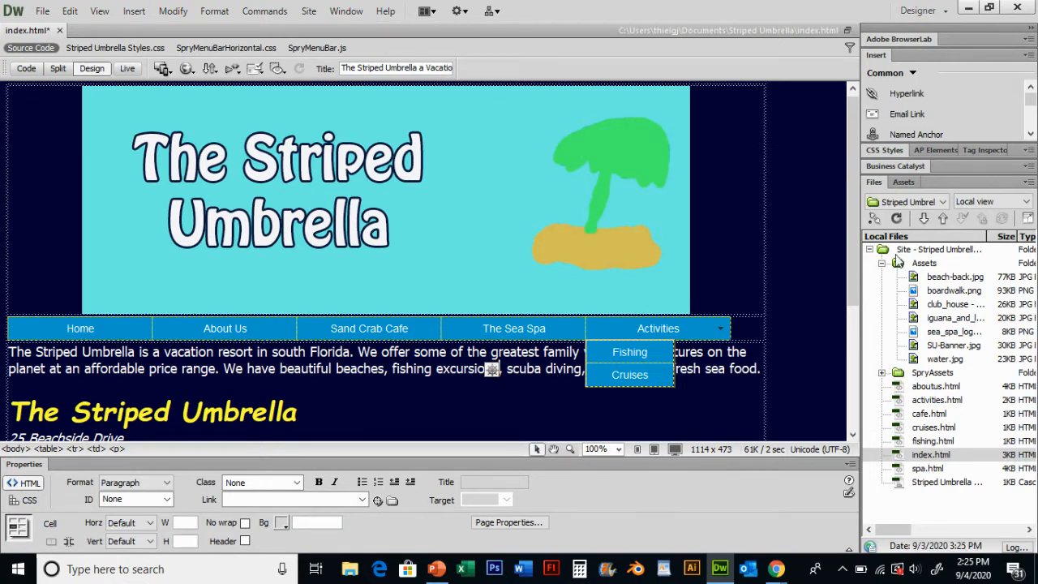
Show the page's CSS rules and collapse the <style> and Striped Umbrella Styles.css groups
{"action": "left_click", "coordinate": [896, 152]}
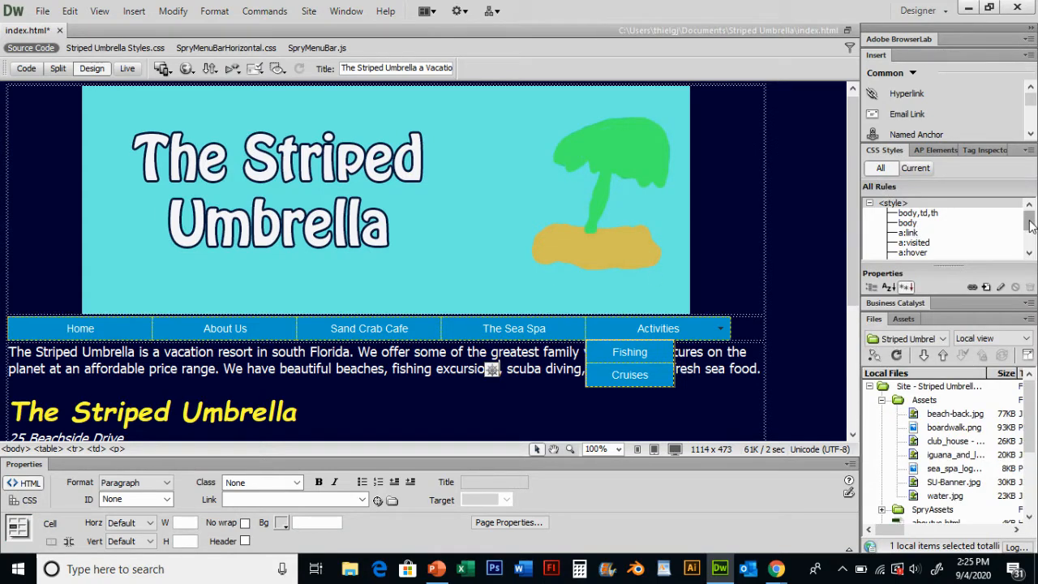
{"action": "mouse_move", "coordinate": [1030, 224]}
{"action": "left_mouse_down"}
{"action": "mouse_move", "coordinate": [1031, 245]}
{"action": "mouse_move", "coordinate": [1030, 205]}
{"action": "left_mouse_up"}
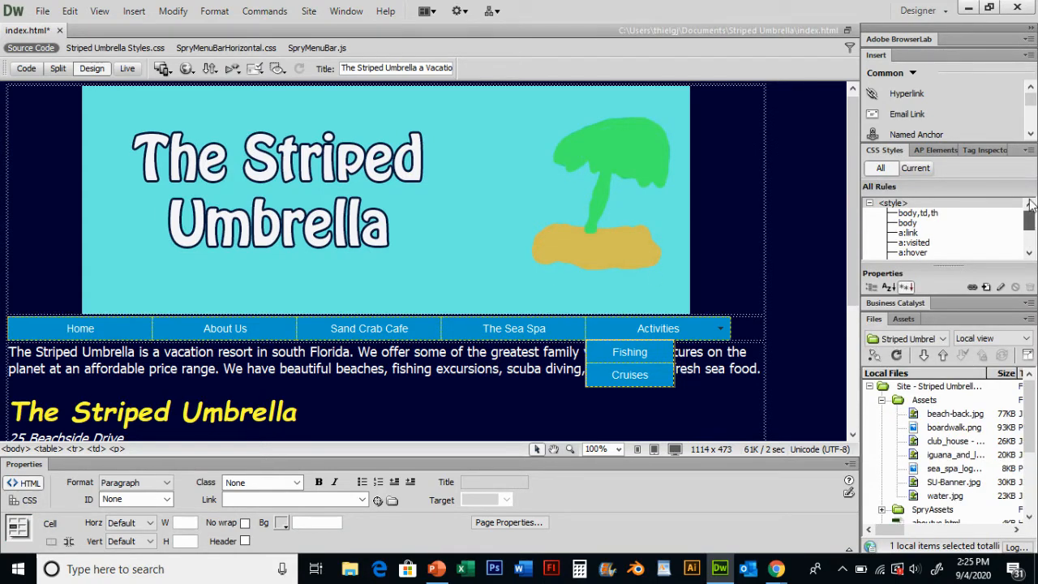
{"action": "left_click", "coordinate": [870, 204]}
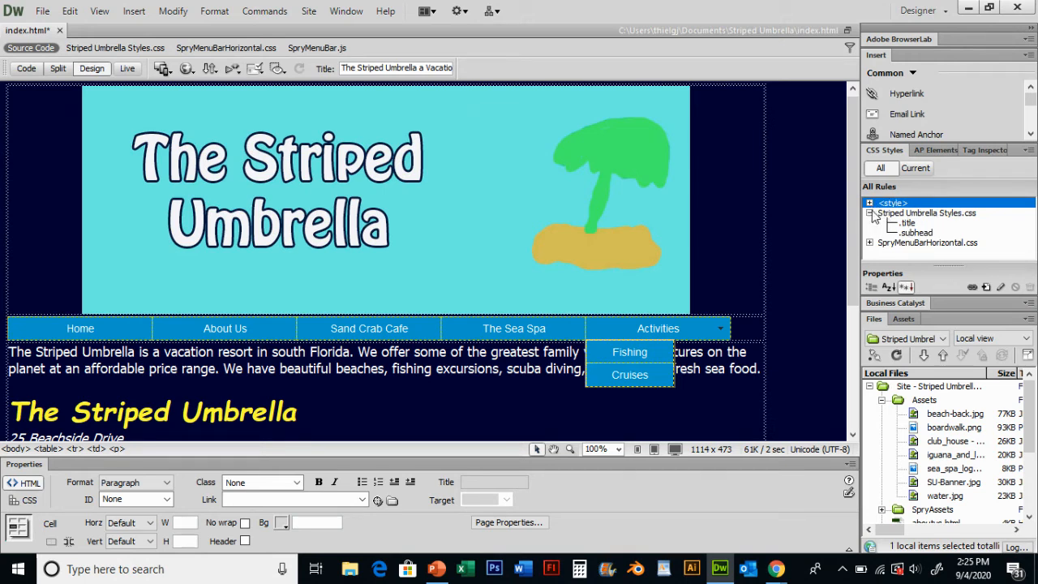
{"action": "left_click", "coordinate": [908, 223]}
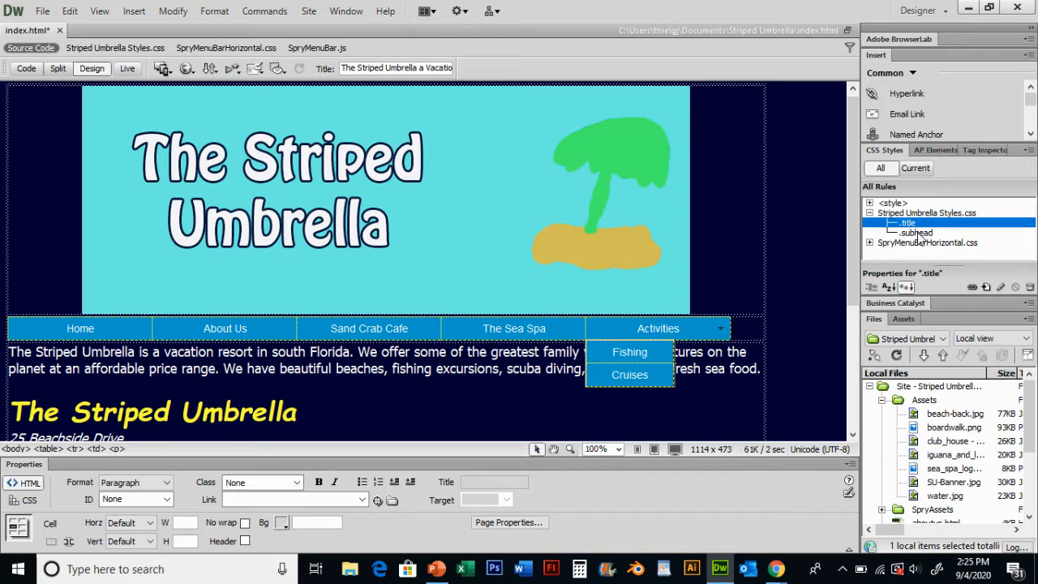
{"action": "left_click", "coordinate": [915, 233]}
{"action": "left_click", "coordinate": [909, 223]}
{"action": "left_click", "coordinate": [869, 212]}
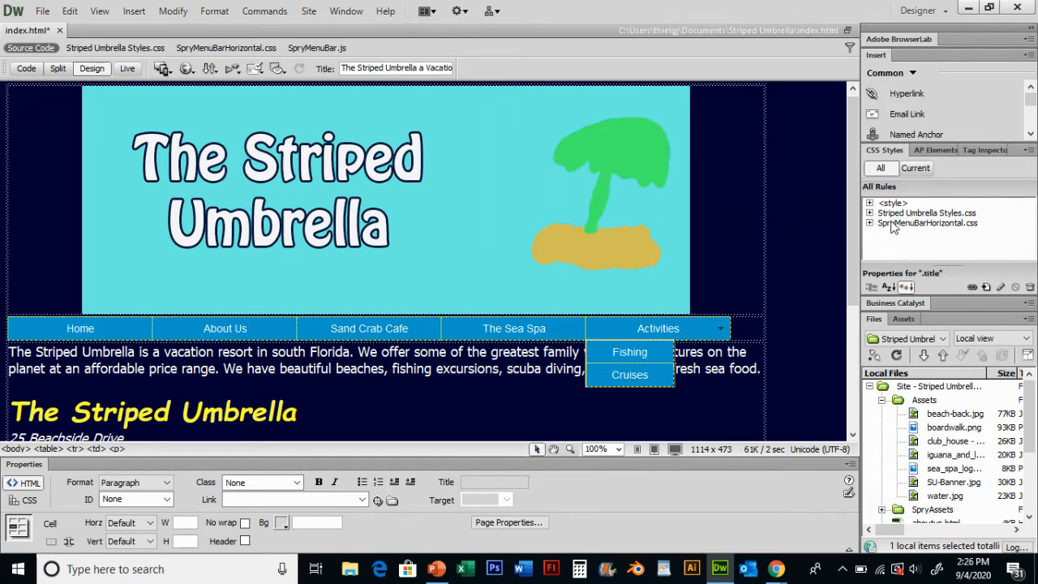
Expand the SpryMenuBarHorizontal.css style sheet and look through its rules
{"action": "left_click", "coordinate": [870, 224]}
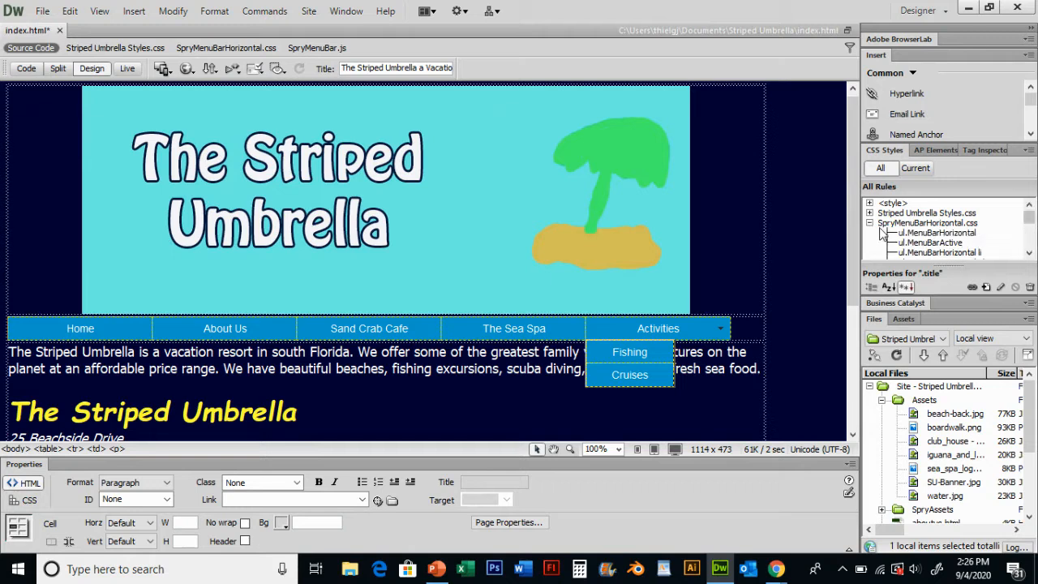
{"action": "left_click_drag", "start_coordinate": [1028, 256], "coordinate": [1031, 257]}
{"action": "left_click_drag", "start_coordinate": [1030, 206], "coordinate": [1028, 208]}
{"action": "left_click", "coordinate": [1028, 208]}
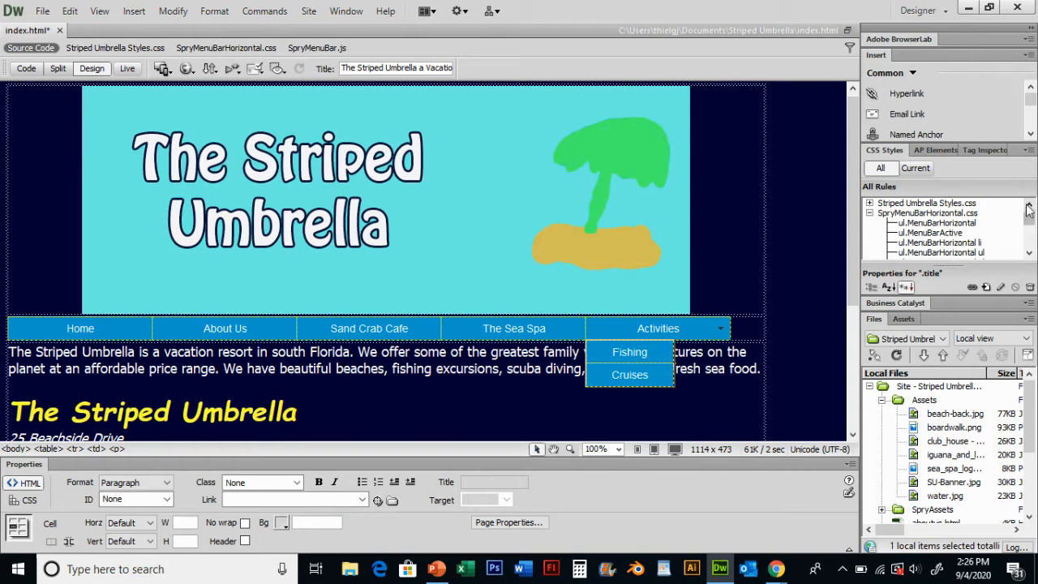
{"action": "left_click", "coordinate": [1029, 208]}
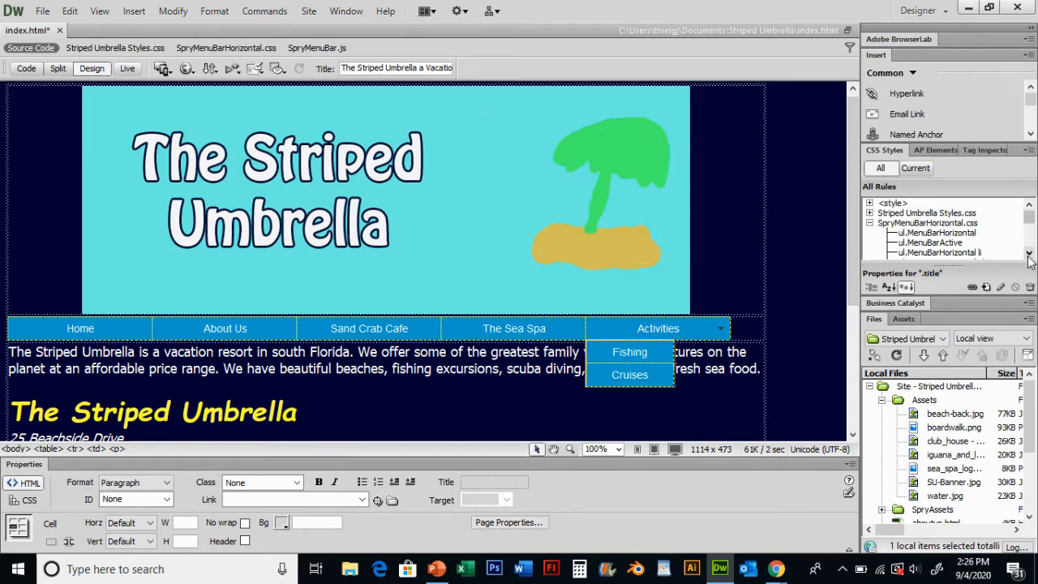
{"action": "left_click", "coordinate": [1030, 252]}
{"action": "left_click", "coordinate": [1030, 208]}
Edit the ul.MenuBarHorizontal rule to use the font family Tahoma, Geneva, sans-serif at 16 px
{"action": "left_click", "coordinate": [971, 234]}
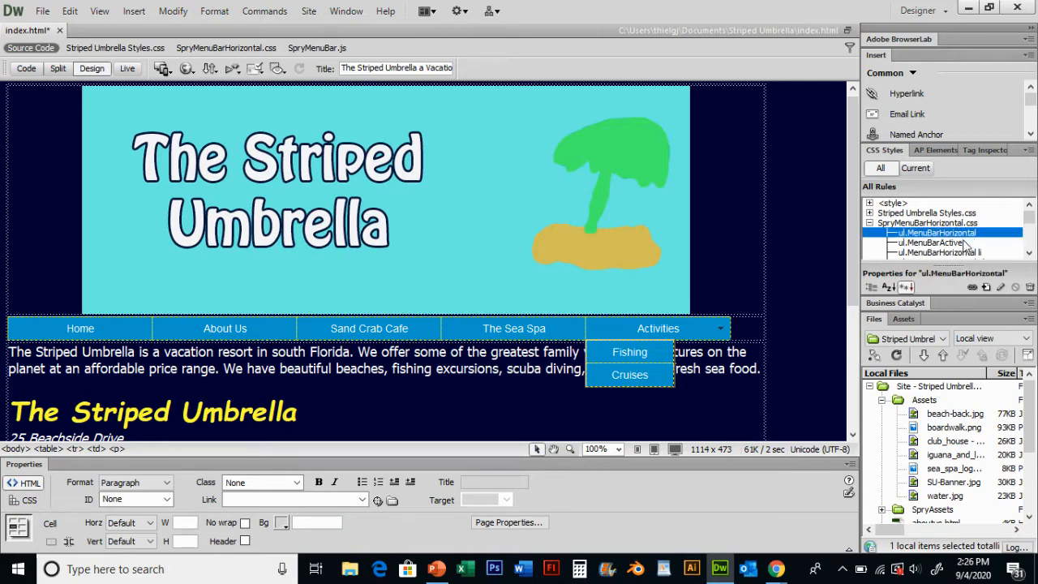
{"action": "double_click", "coordinate": [973, 234]}
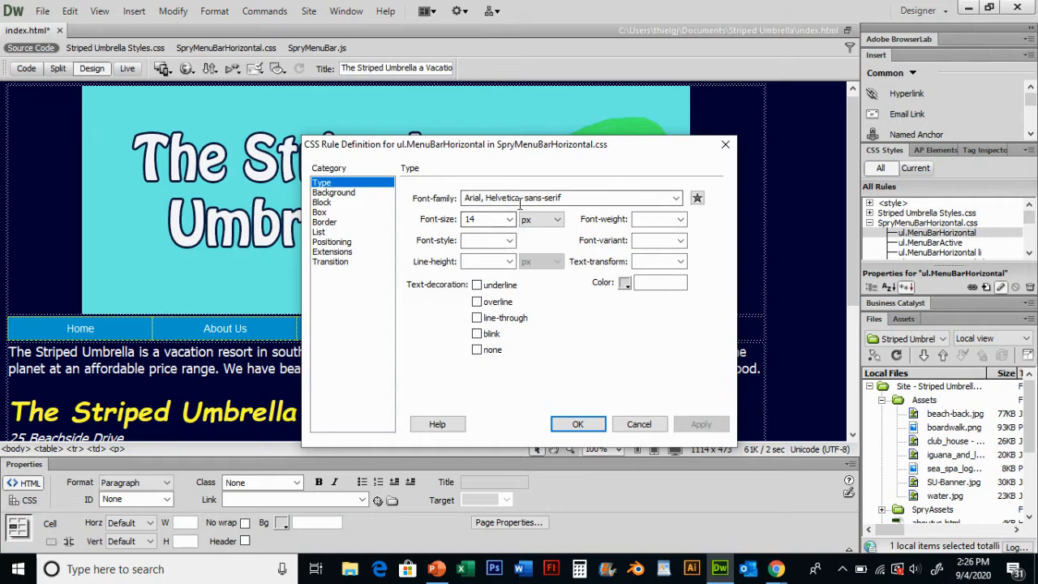
{"action": "left_click", "coordinate": [676, 198]}
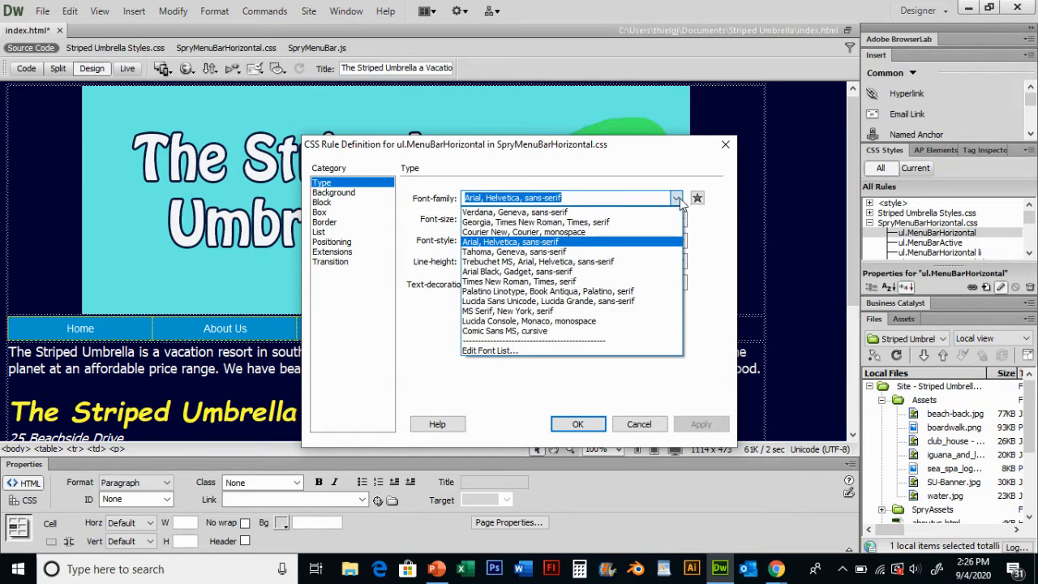
{"action": "left_click", "coordinate": [513, 254]}
{"action": "left_click", "coordinate": [510, 219]}
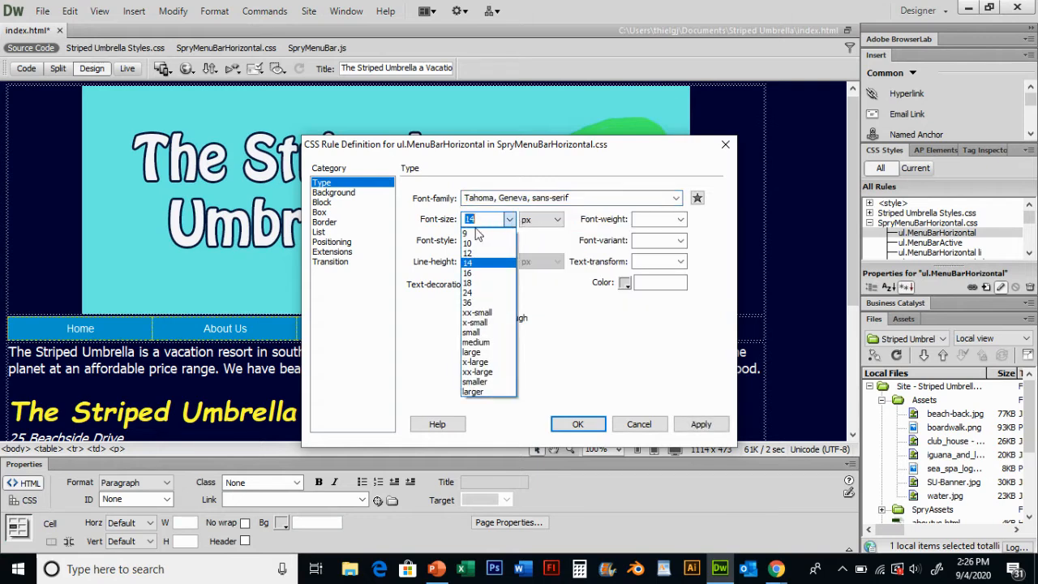
{"action": "left_click", "coordinate": [485, 273]}
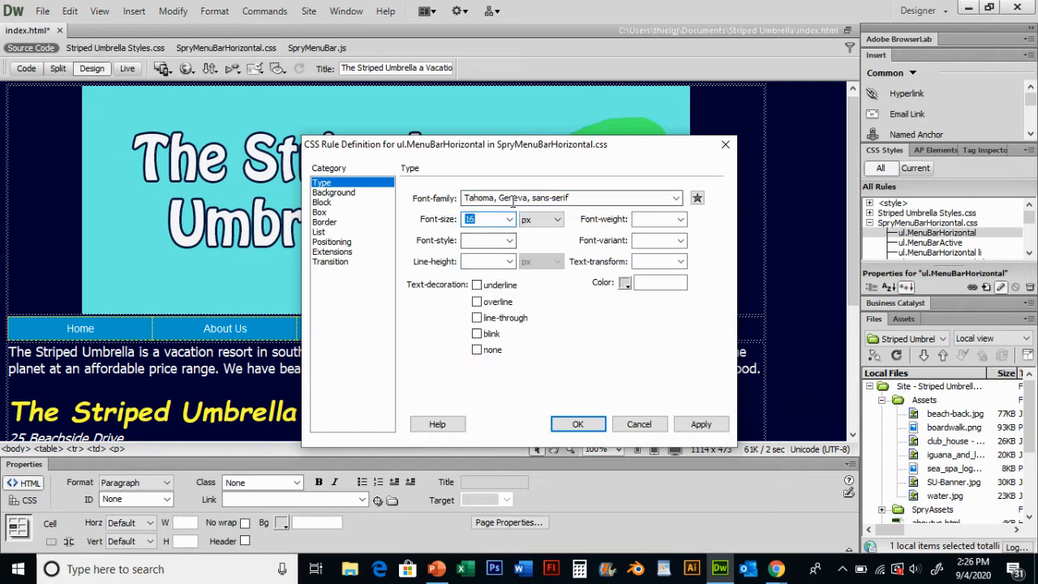
{"action": "left_click", "coordinate": [701, 424]}
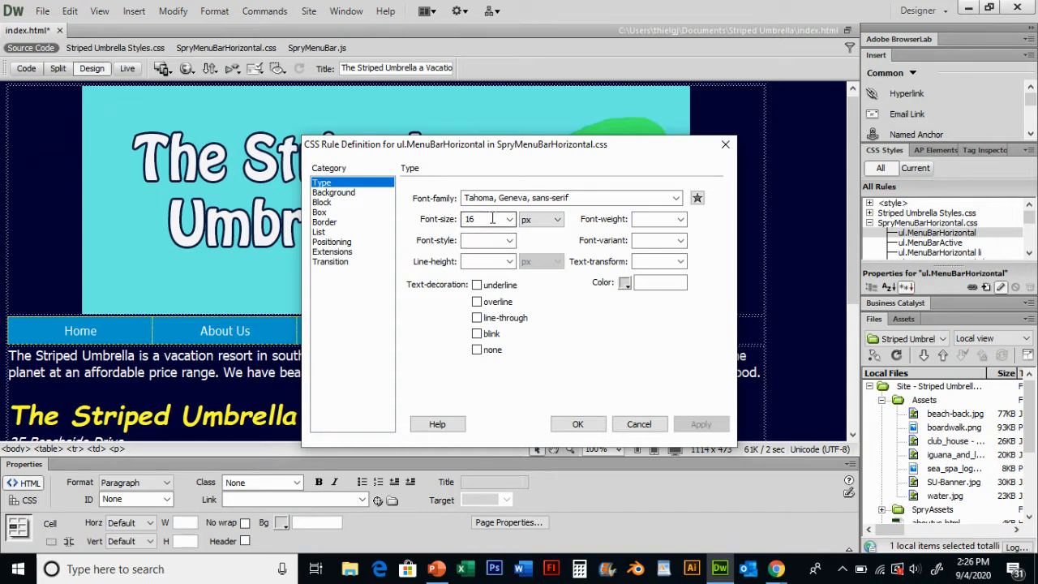
{"action": "left_click", "coordinate": [577, 425]}
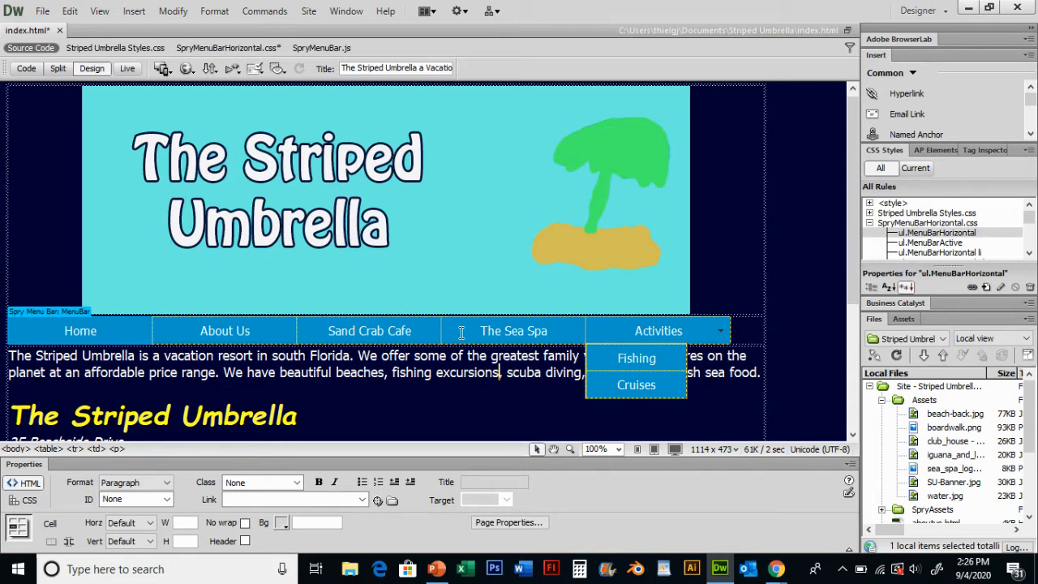
Open the ul.MenuBarHorizontal li rule for editing and set its box width and height to auto
{"action": "double_click", "coordinate": [959, 257]}
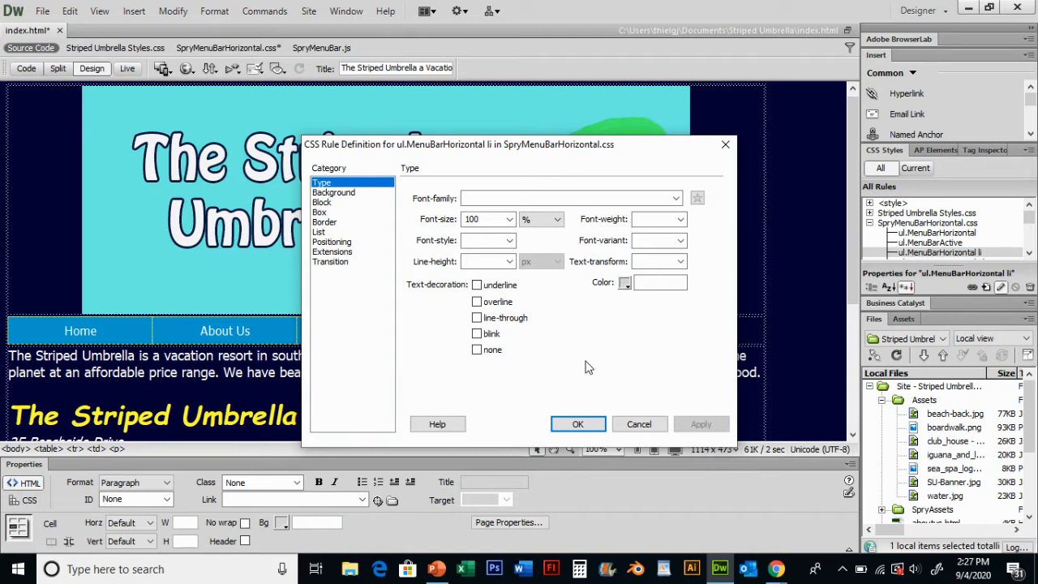
{"action": "left_click", "coordinate": [334, 212]}
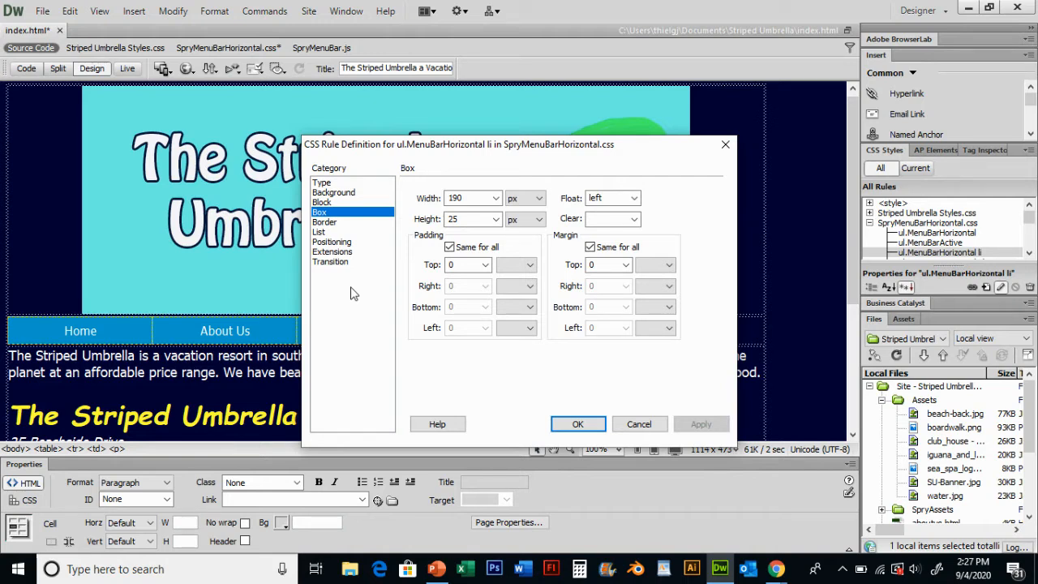
{"action": "left_click", "coordinate": [495, 198]}
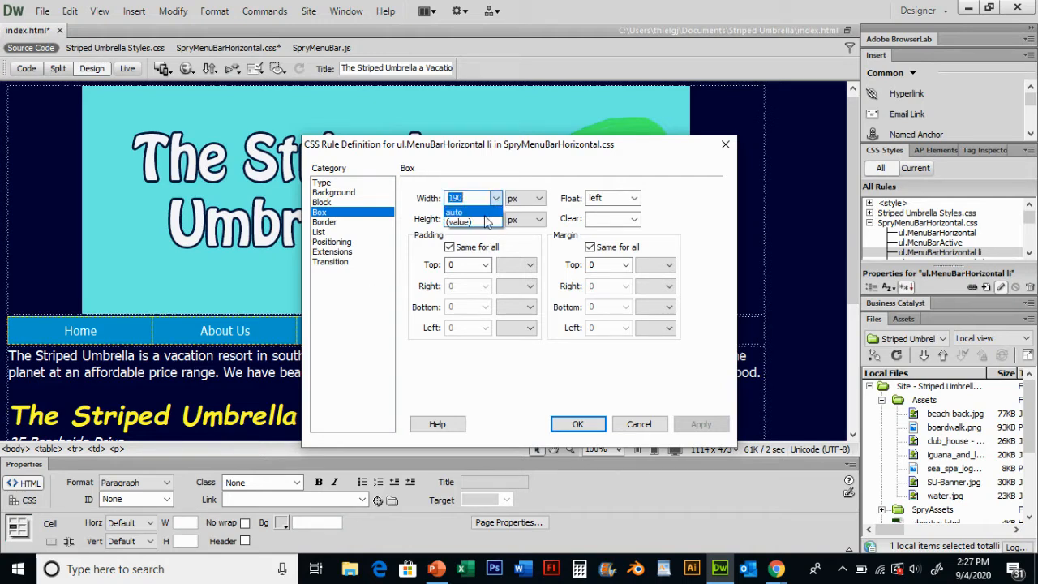
{"action": "left_click", "coordinate": [486, 213]}
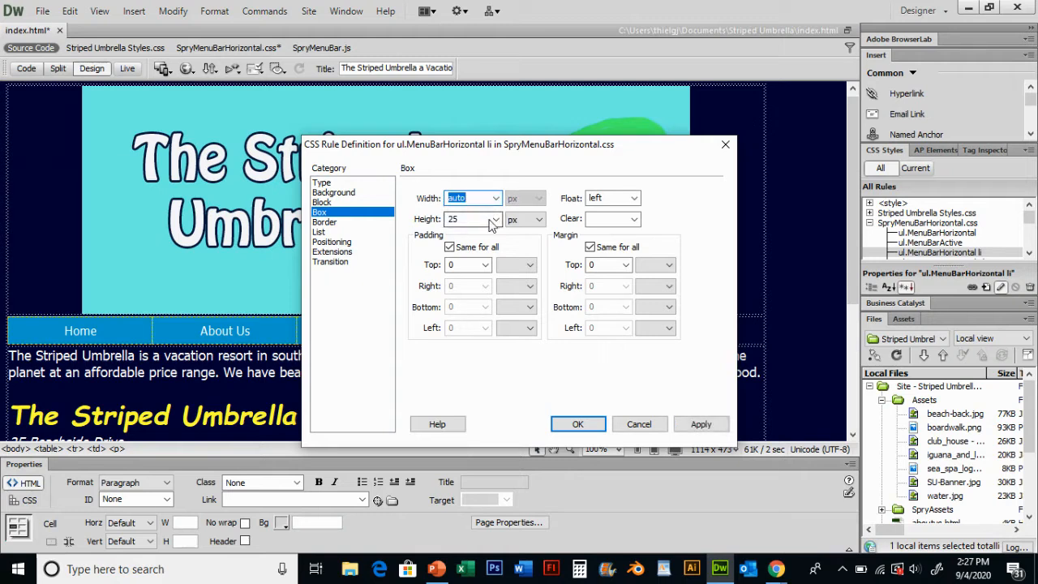
{"action": "left_click", "coordinate": [496, 219]}
{"action": "left_click", "coordinate": [466, 234]}
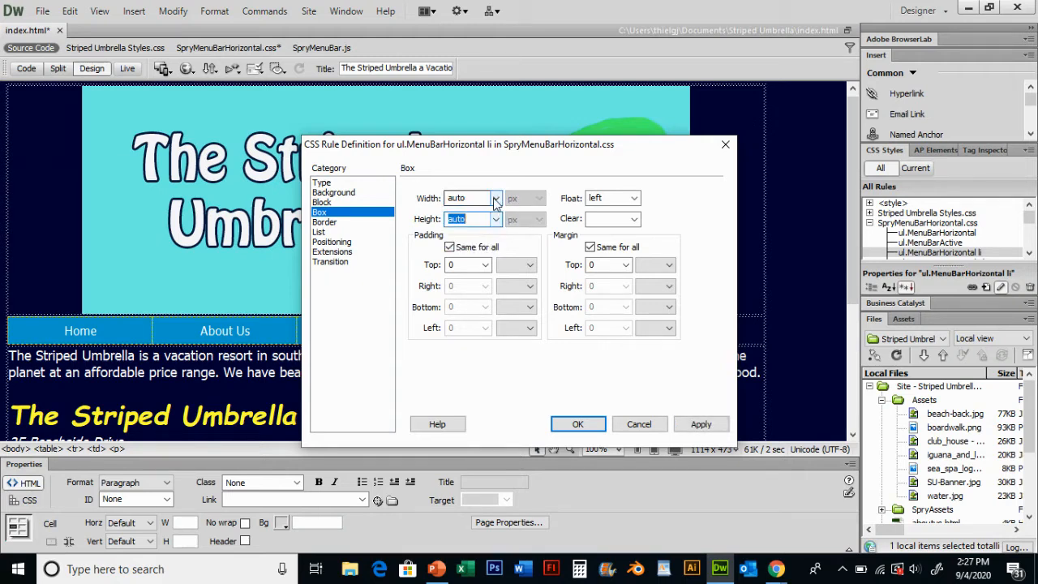
Set the box width of the ul.MenuBarHorizontal li rule to 185 px
{"action": "left_click", "coordinate": [496, 198]}
{"action": "left_click", "coordinate": [495, 203]}
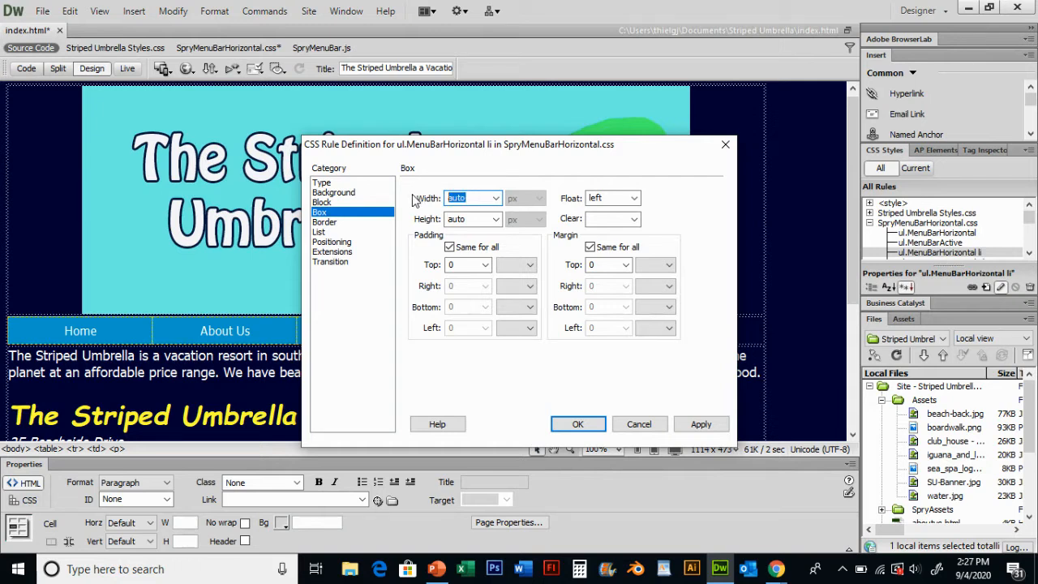
{"action": "type", "text": "185"}
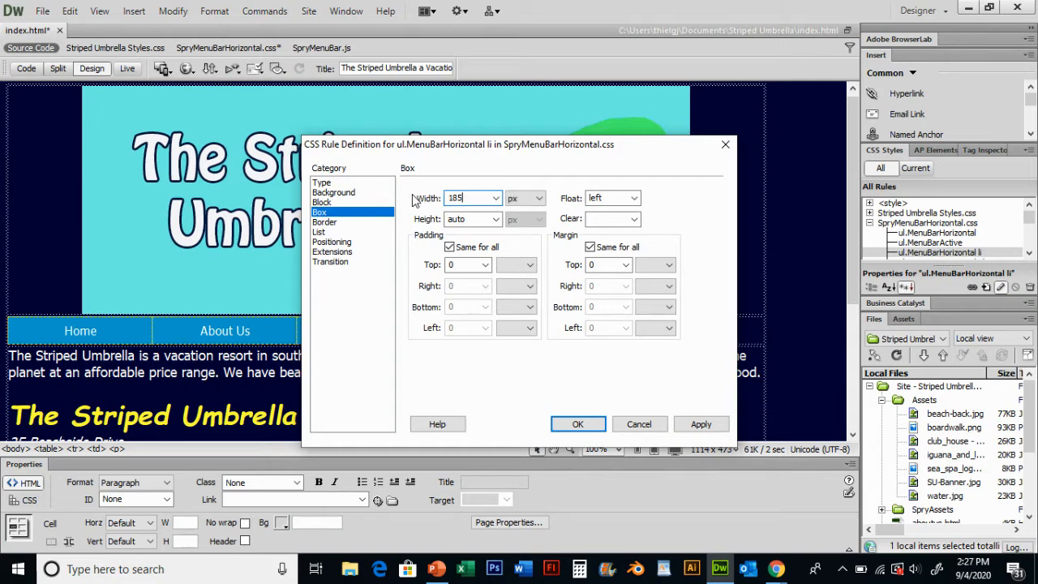
{"action": "left_click", "coordinate": [541, 200]}
{"action": "left_click", "coordinate": [525, 209]}
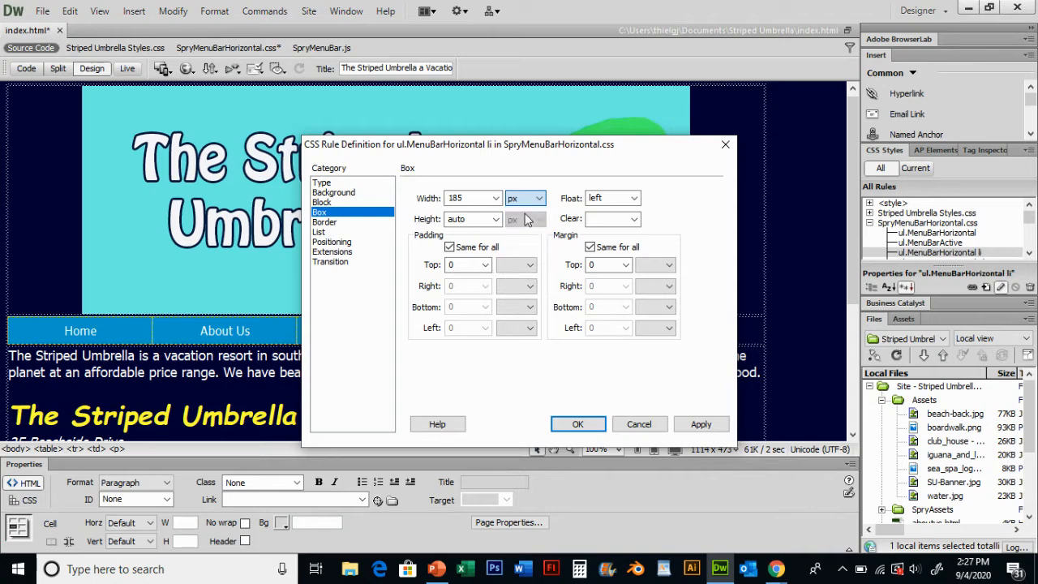
{"action": "left_click", "coordinate": [538, 199]}
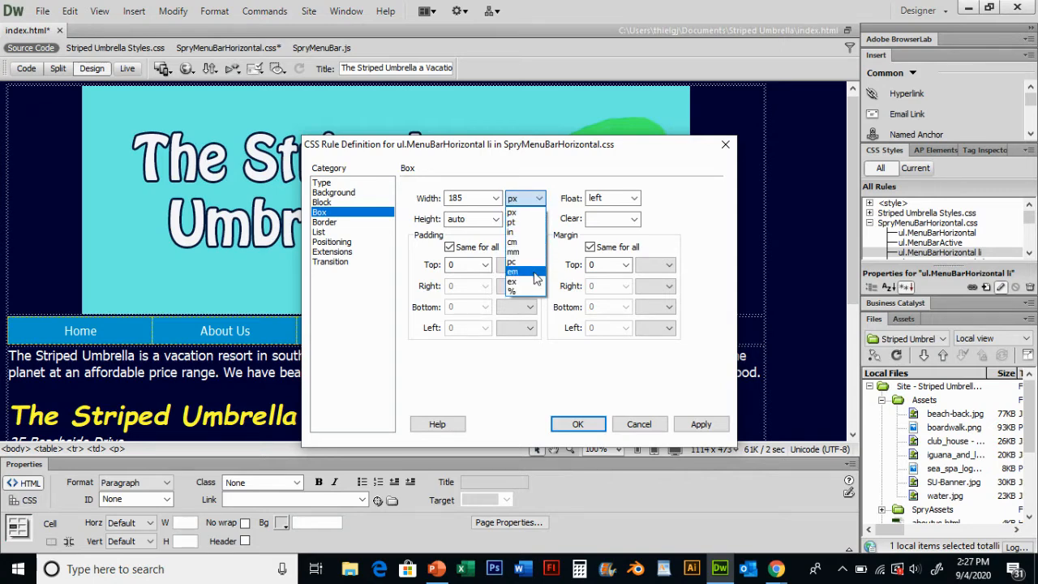
{"action": "left_click", "coordinate": [535, 279]}
{"action": "left_click", "coordinate": [539, 199]}
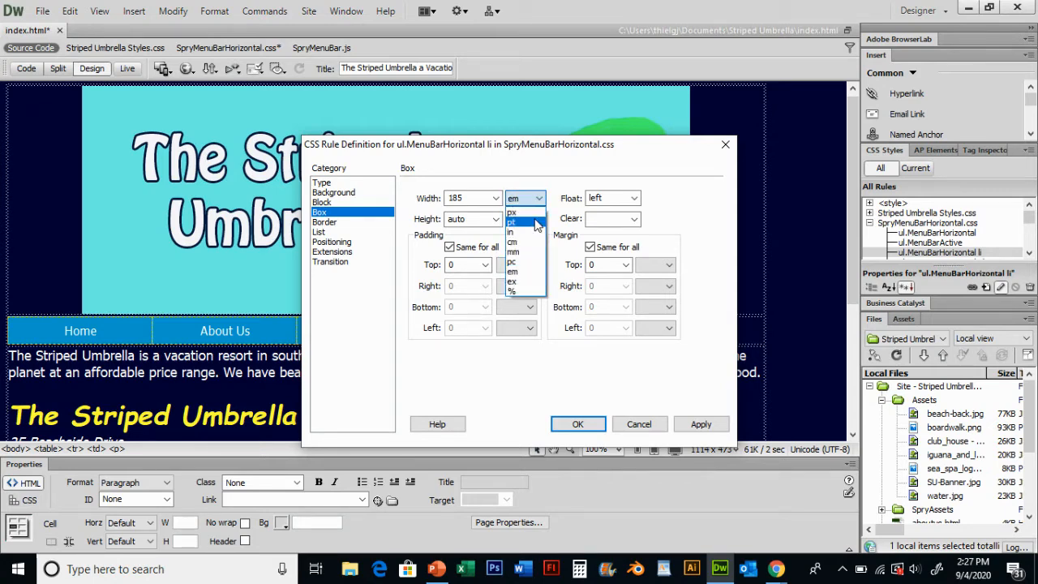
{"action": "left_click", "coordinate": [519, 212]}
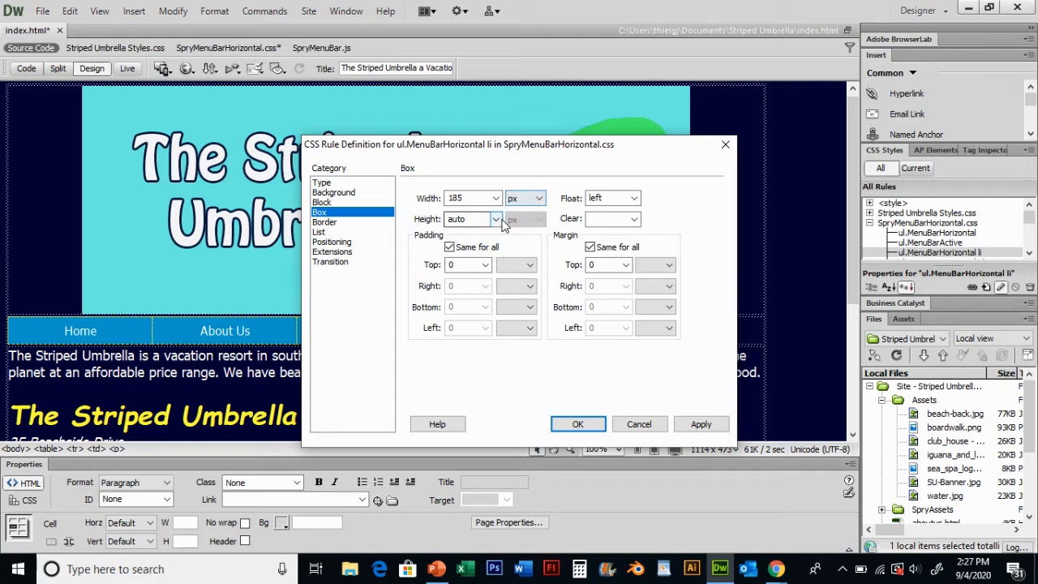
Set the box height of the ul.MenuBarHorizontal li rule to 27 px
{"action": "double_click", "coordinate": [472, 220]}
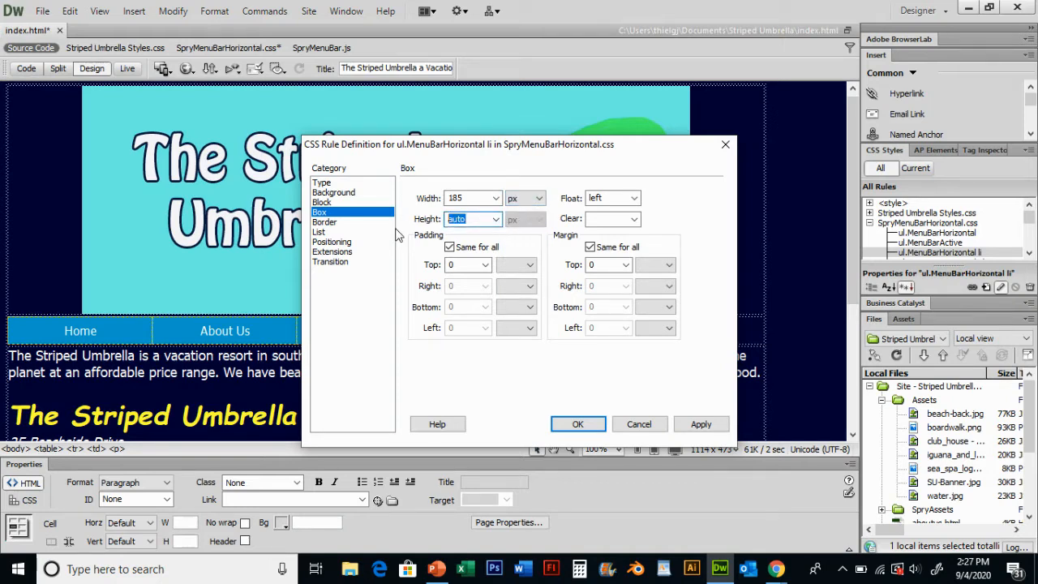
{"action": "type", "text": "27"}
{"action": "left_click", "coordinate": [538, 220]}
{"action": "left_click", "coordinate": [539, 237]}
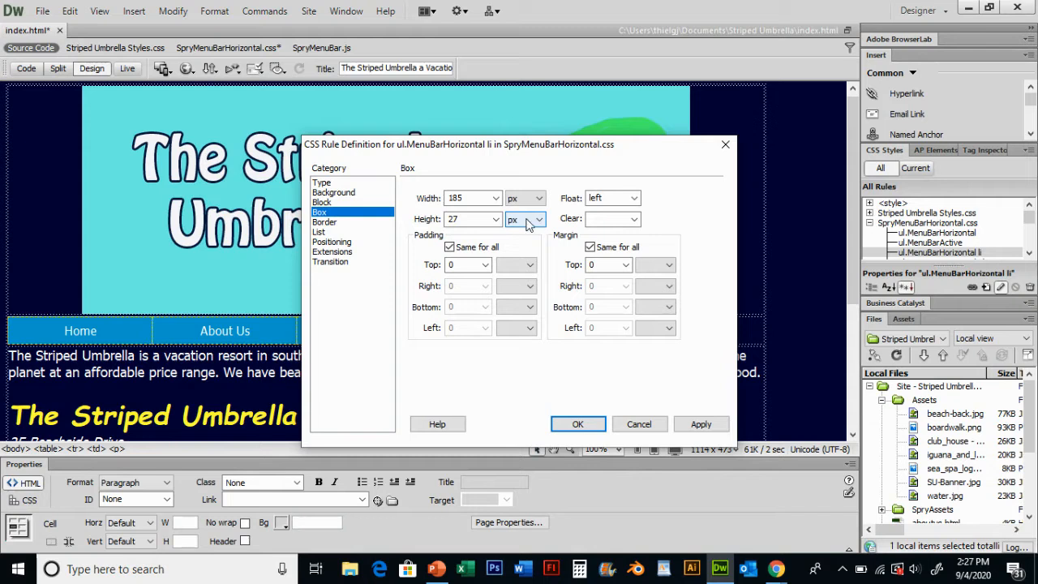
Try the left, right, center and justify text alignments for the ul.MenuBarHorizontal li rule
{"action": "left_click", "coordinate": [325, 203]}
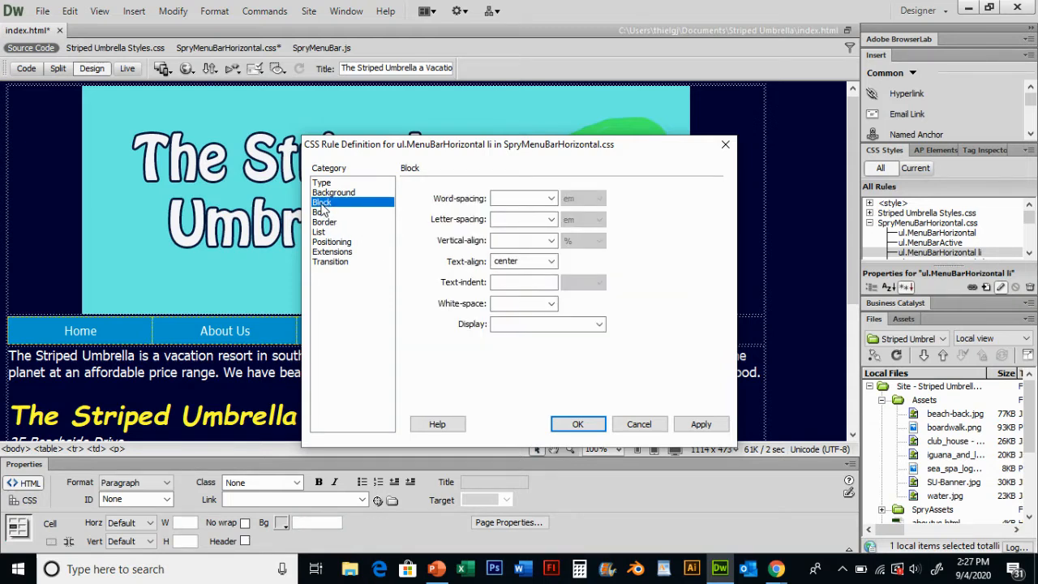
{"action": "left_click", "coordinate": [552, 261]}
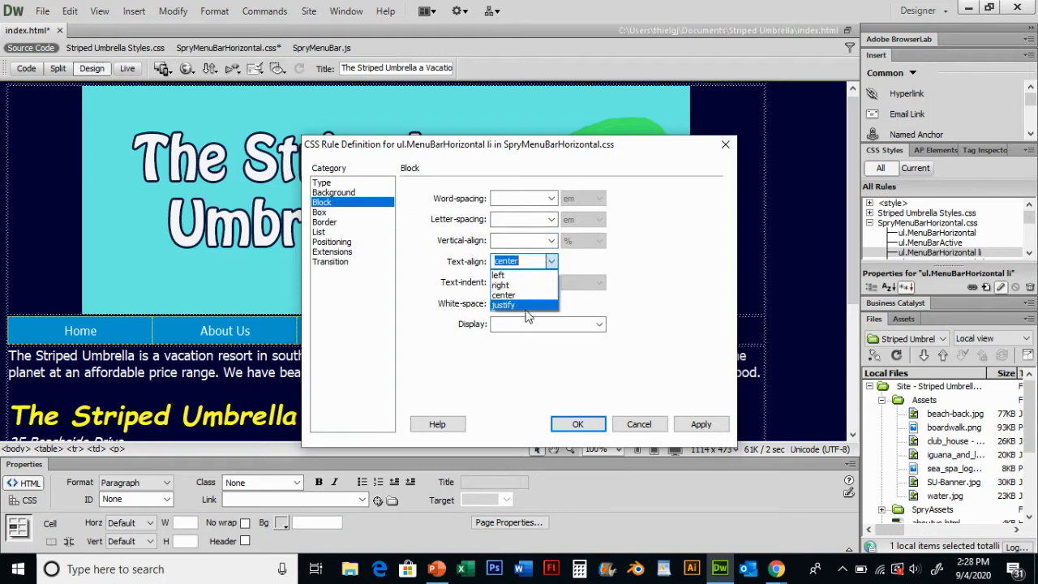
{"action": "left_click", "coordinate": [521, 276]}
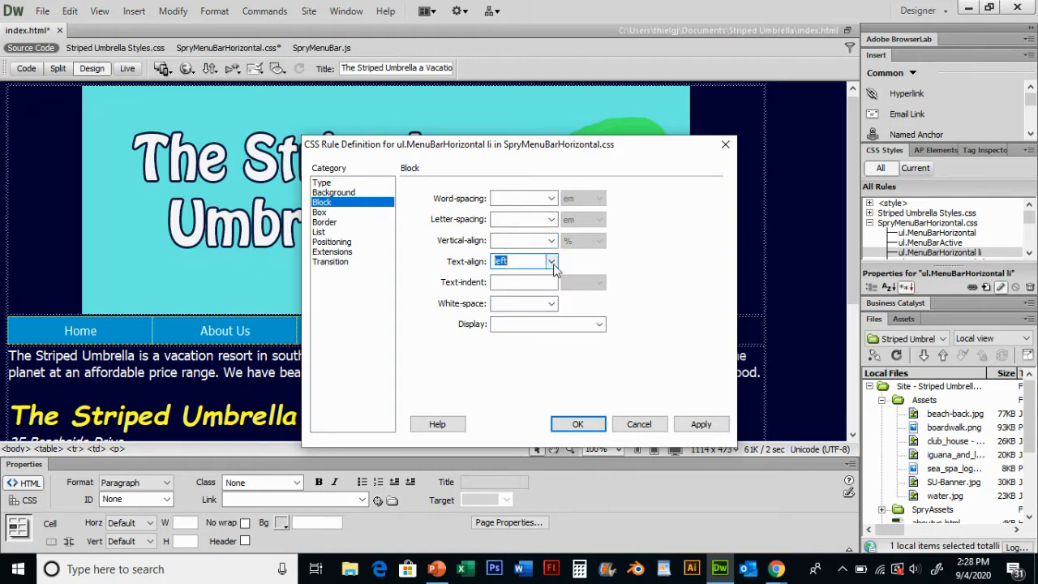
{"action": "left_click", "coordinate": [552, 261]}
{"action": "left_click", "coordinate": [535, 283]}
{"action": "left_click", "coordinate": [551, 261]}
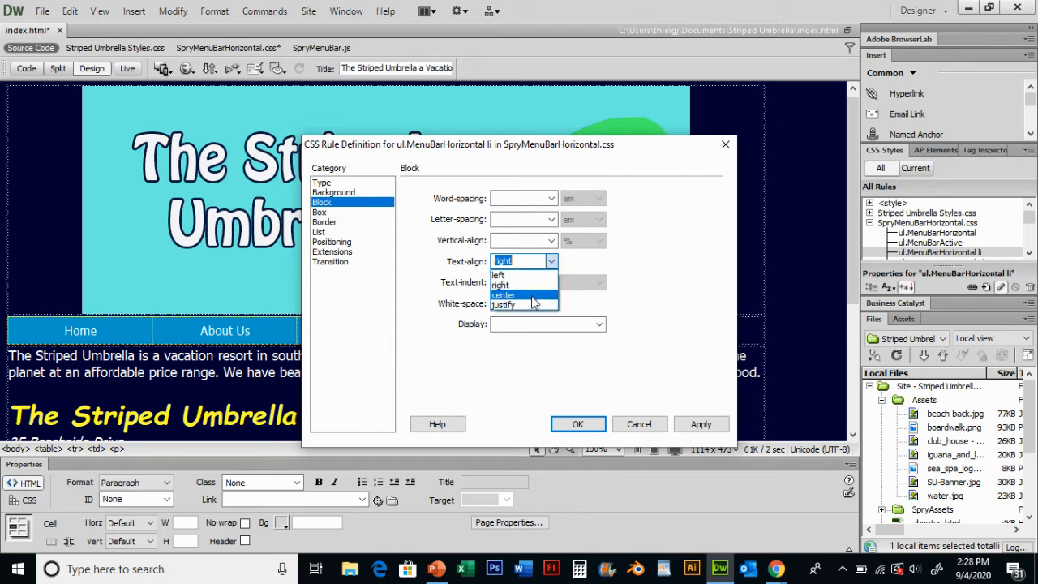
{"action": "left_click", "coordinate": [531, 292]}
{"action": "left_click", "coordinate": [551, 262]}
{"action": "left_click", "coordinate": [531, 303]}
Set the ul.MenuBarHorizontal li rule's text alignment to center, apply the changes and close the rule definition
{"action": "left_click", "coordinate": [552, 261]}
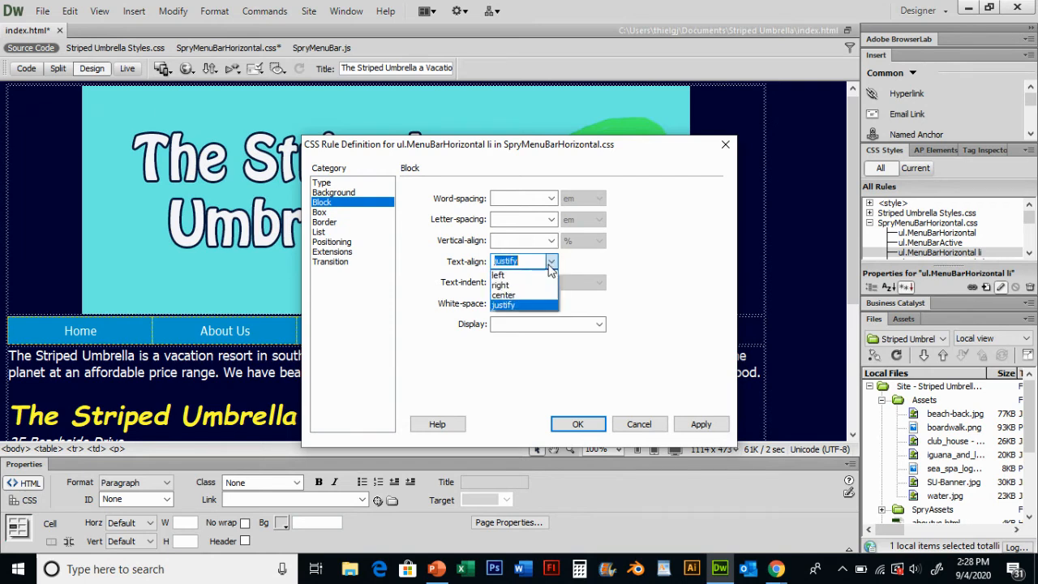
{"action": "left_click", "coordinate": [535, 293]}
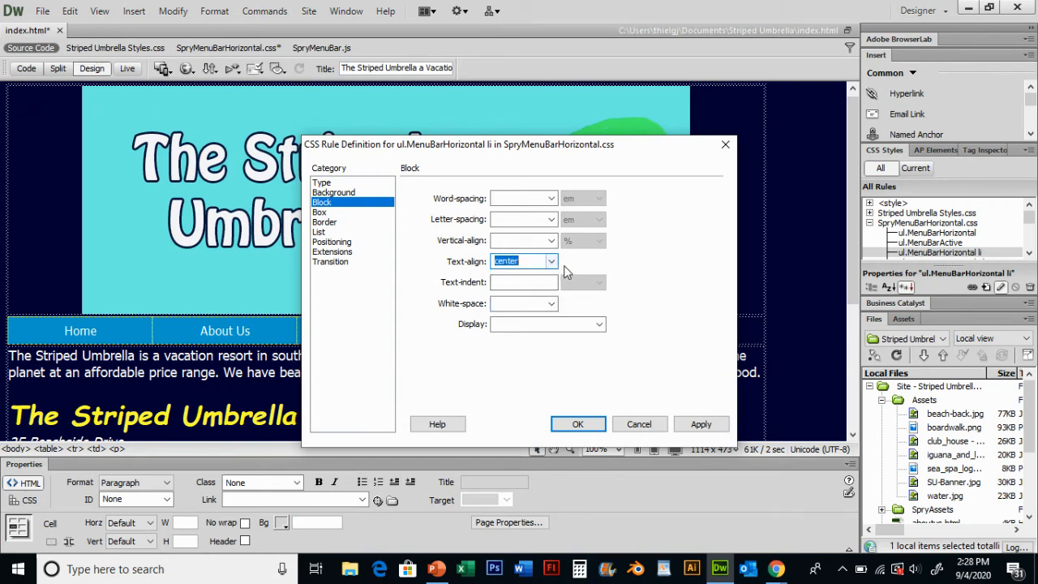
{"action": "left_click", "coordinate": [701, 425]}
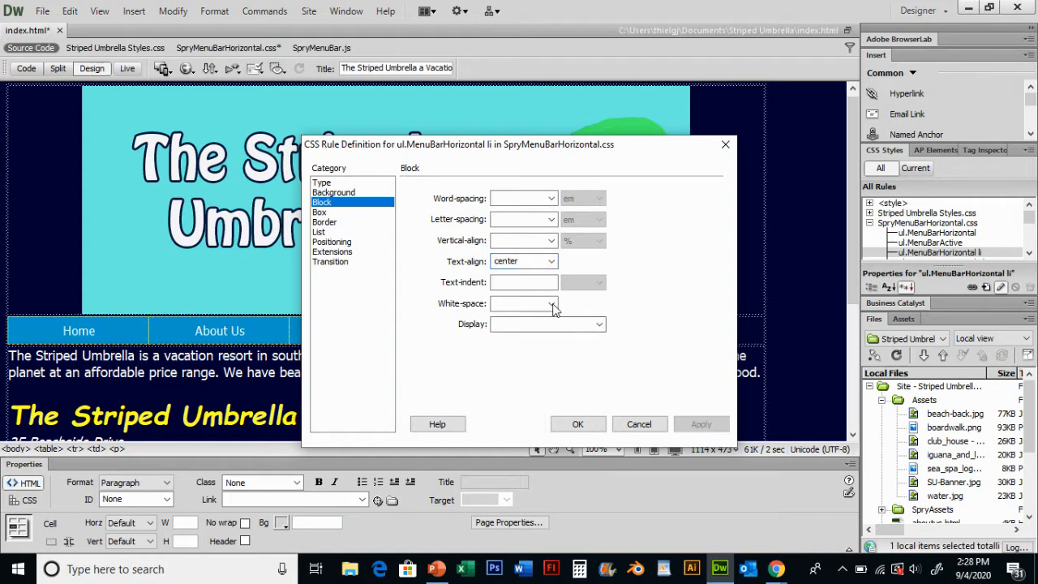
{"action": "left_click", "coordinate": [578, 424]}
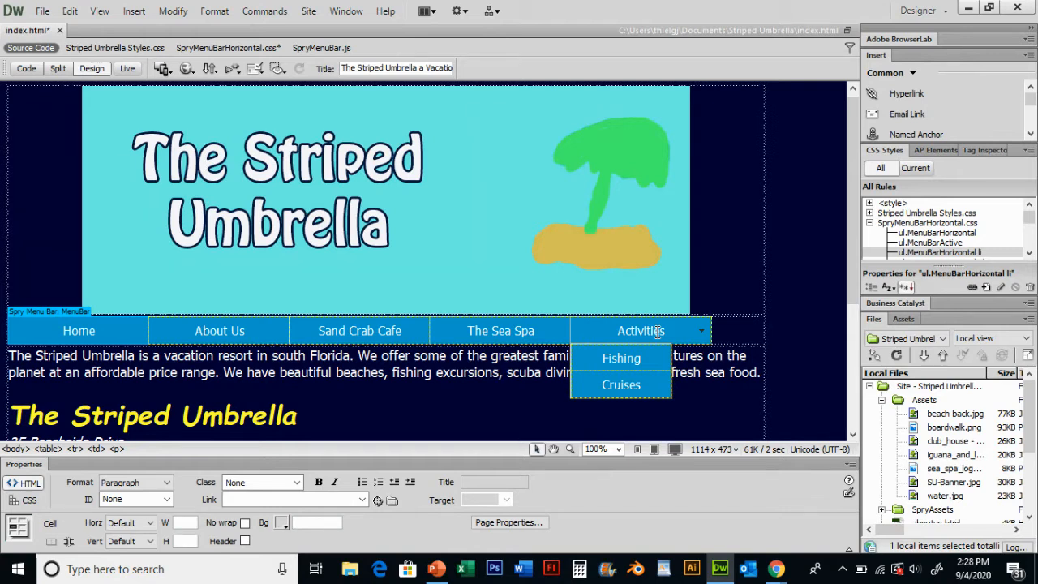
Look through the SpryMenuBarHorizontal.css rules that follow ul.MenuBarHorizontal li to find those controlling the menu links
{"action": "left_click", "coordinate": [1030, 253]}
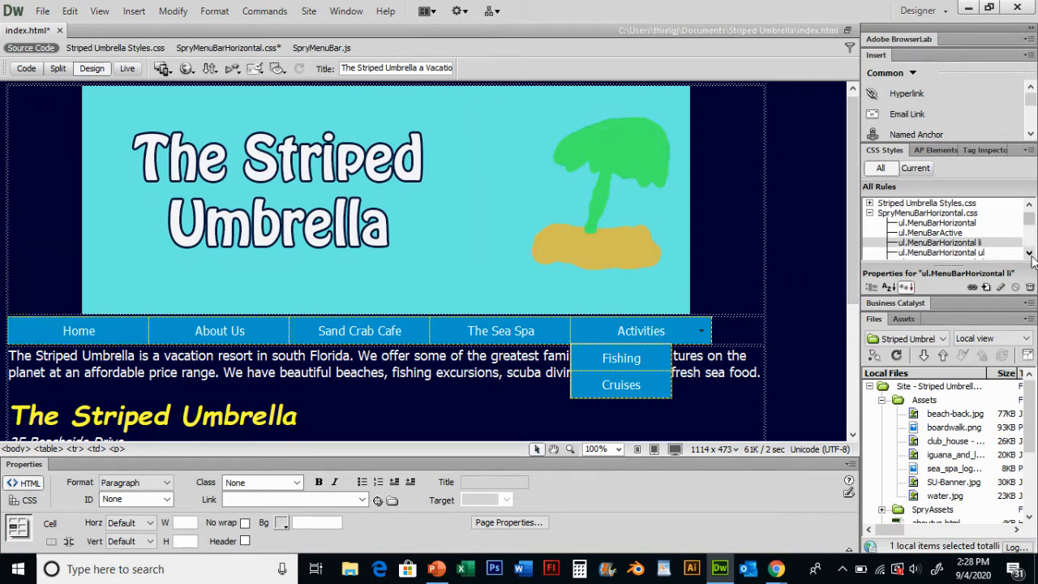
{"action": "left_click", "coordinate": [1029, 253]}
{"action": "left_click", "coordinate": [1029, 253]}
{"action": "left_click", "coordinate": [1029, 253]}
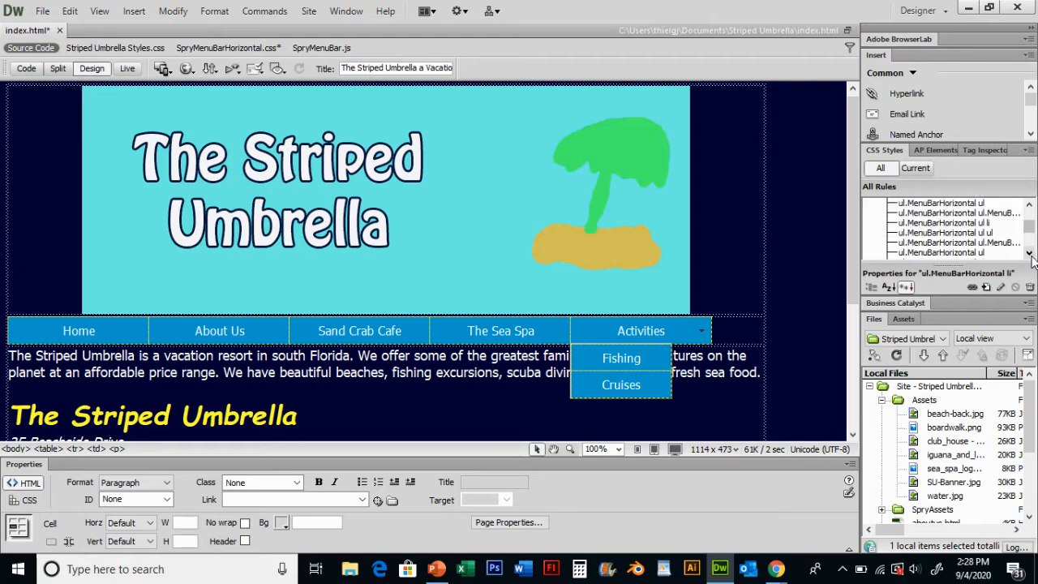
{"action": "left_click", "coordinate": [1030, 205]}
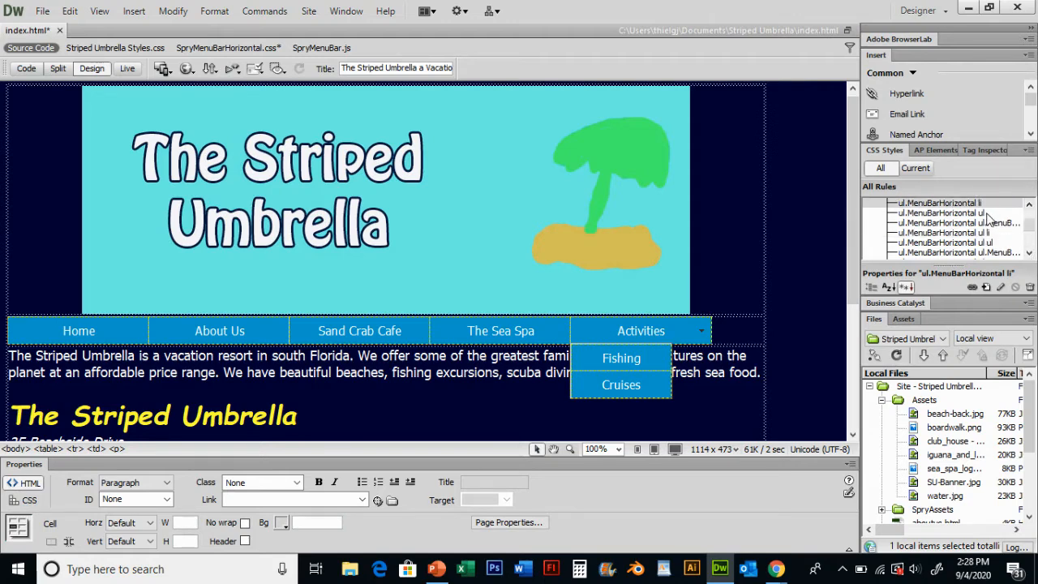
{"action": "left_click", "coordinate": [987, 214]}
{"action": "left_click", "coordinate": [986, 223]}
{"action": "left_click", "coordinate": [988, 233]}
{"action": "left_click", "coordinate": [990, 242]}
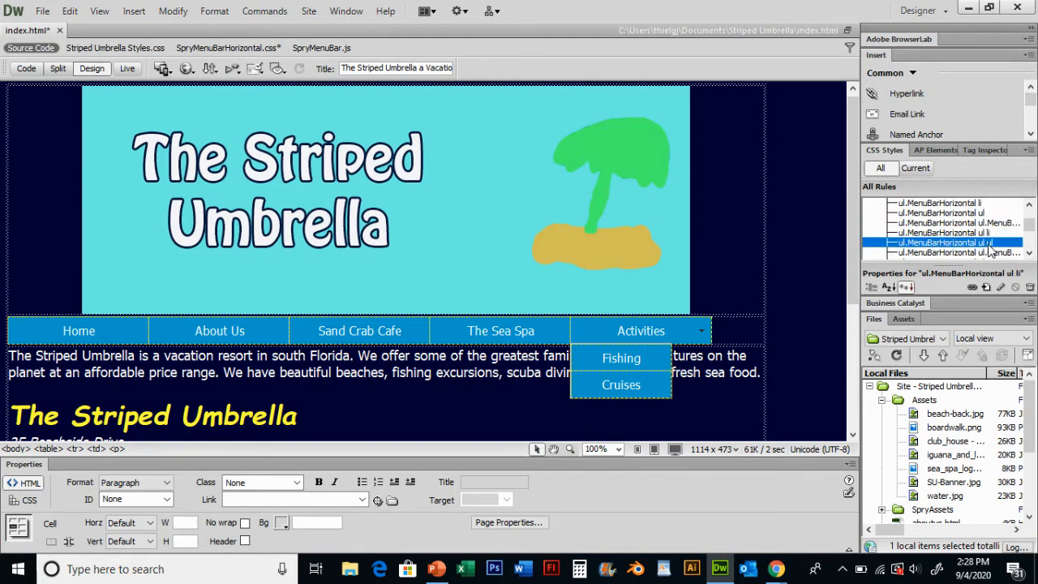
{"action": "left_click", "coordinate": [991, 252]}
{"action": "left_click", "coordinate": [1029, 256]}
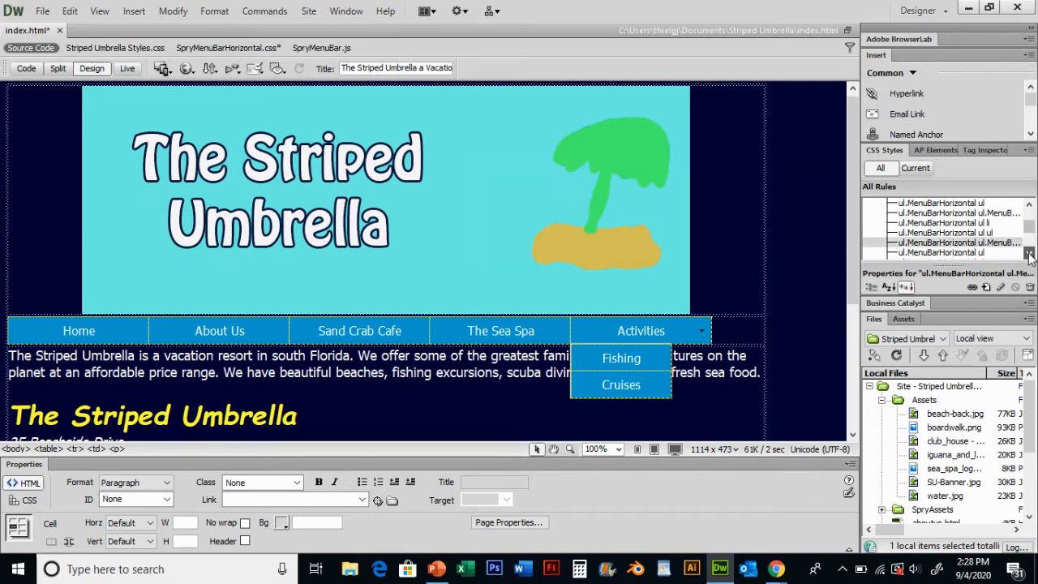
{"action": "left_click", "coordinate": [1029, 256]}
{"action": "left_click", "coordinate": [1029, 257]}
{"action": "left_click", "coordinate": [960, 252]}
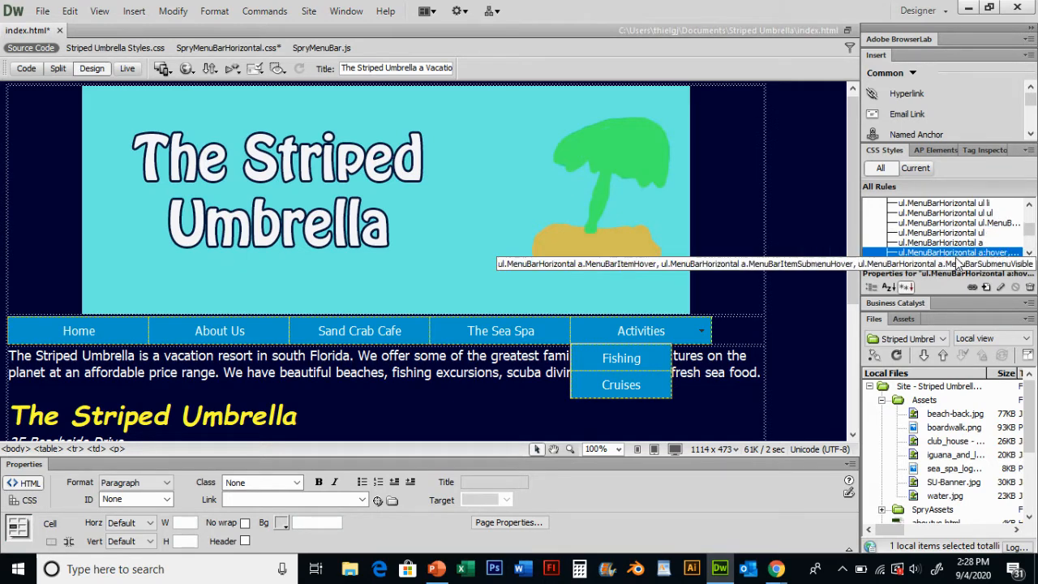
{"action": "left_click", "coordinate": [1029, 256]}
{"action": "left_click", "coordinate": [1029, 256]}
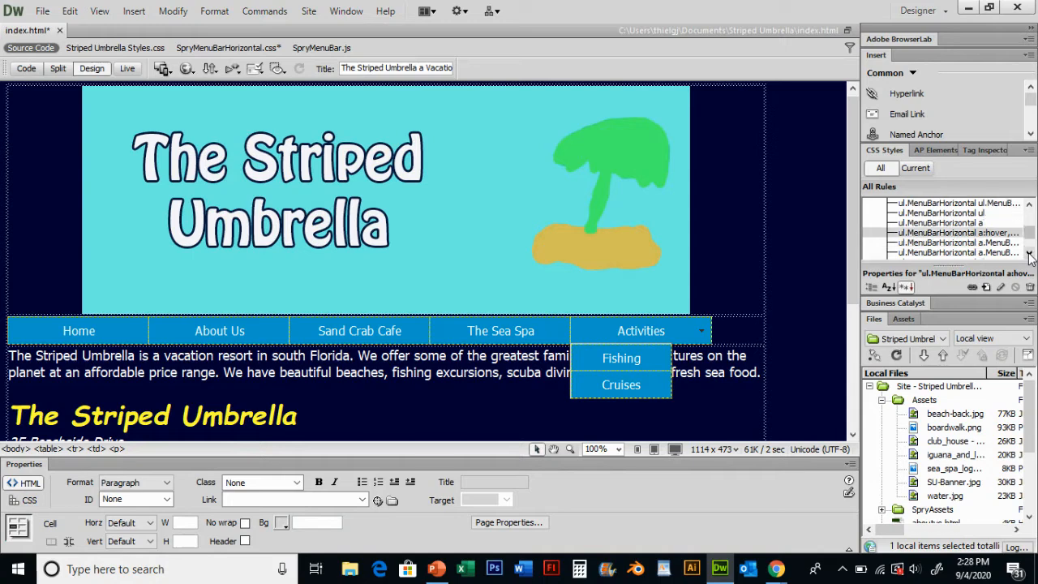
Open the ul.MenuBarHorizontal a rule for editing and apply the text color #FFC
{"action": "left_click", "coordinate": [979, 222]}
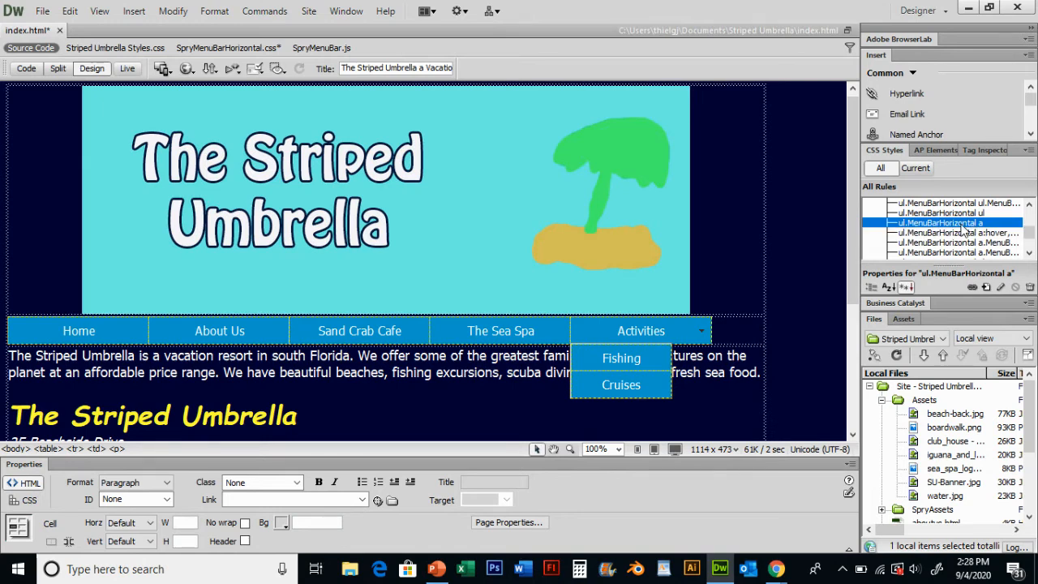
{"action": "double_click", "coordinate": [966, 223]}
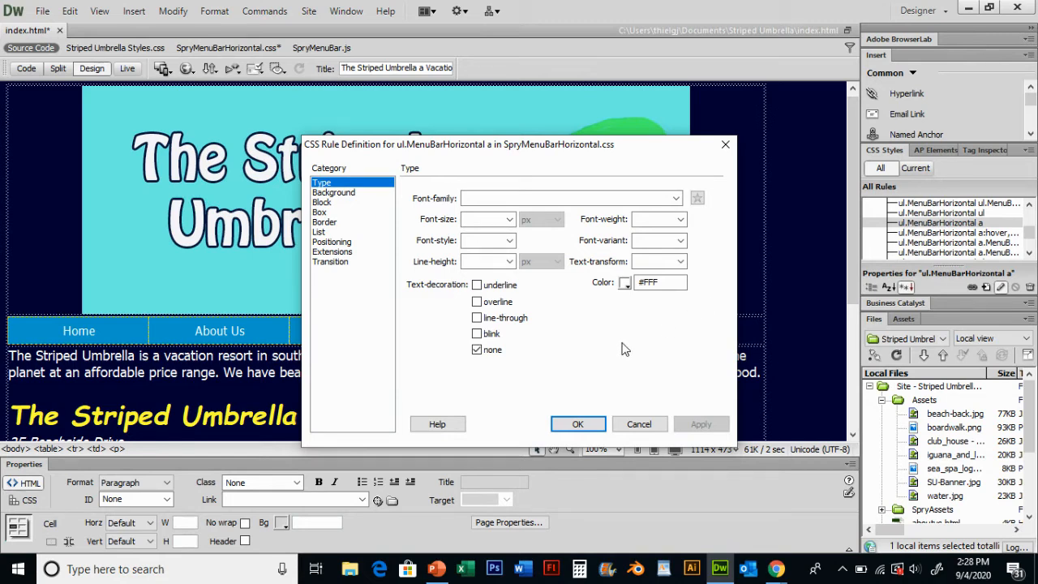
{"action": "left_click", "coordinate": [624, 283]}
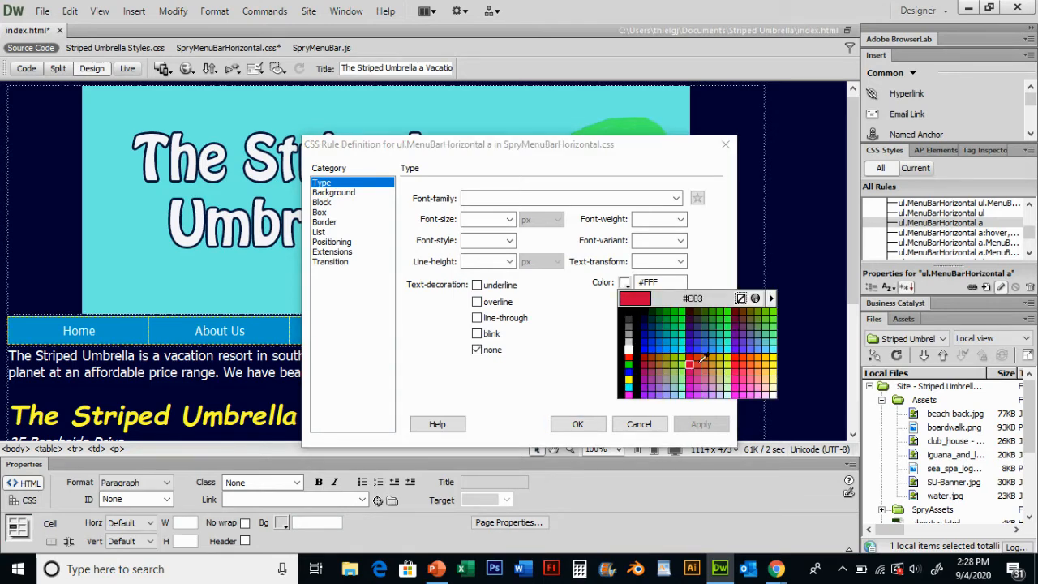
{"action": "left_click", "coordinate": [772, 383]}
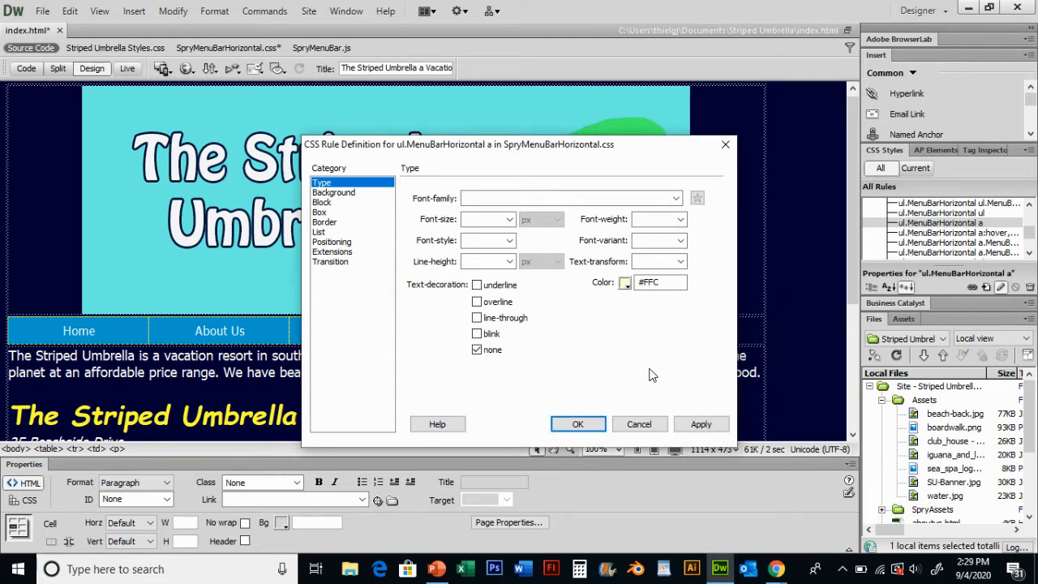
{"action": "left_click", "coordinate": [700, 425]}
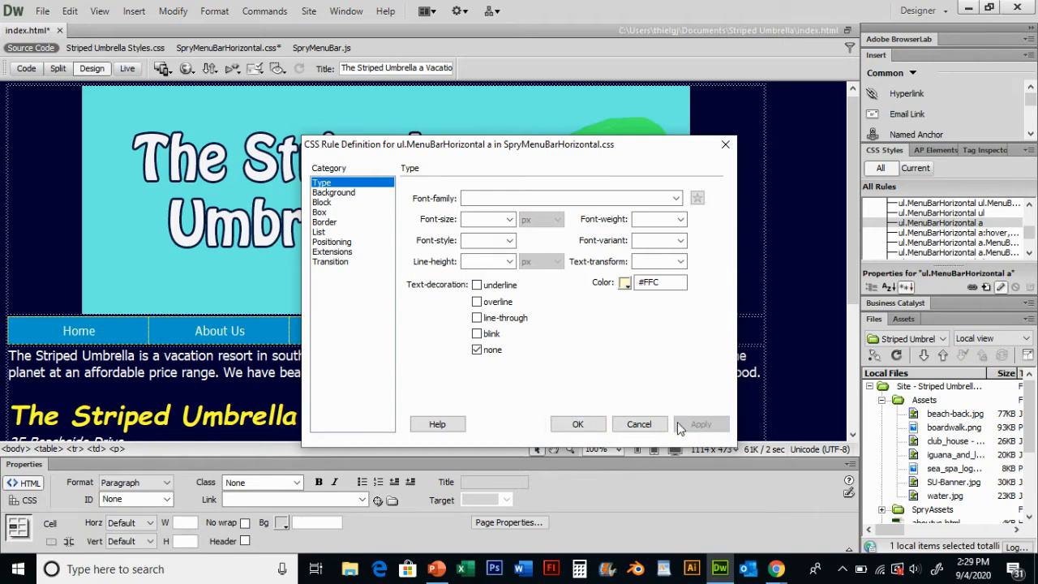
Try the background colors #0F3 and #303 for the ul.MenuBarHorizontal a rule
{"action": "left_click", "coordinate": [336, 193]}
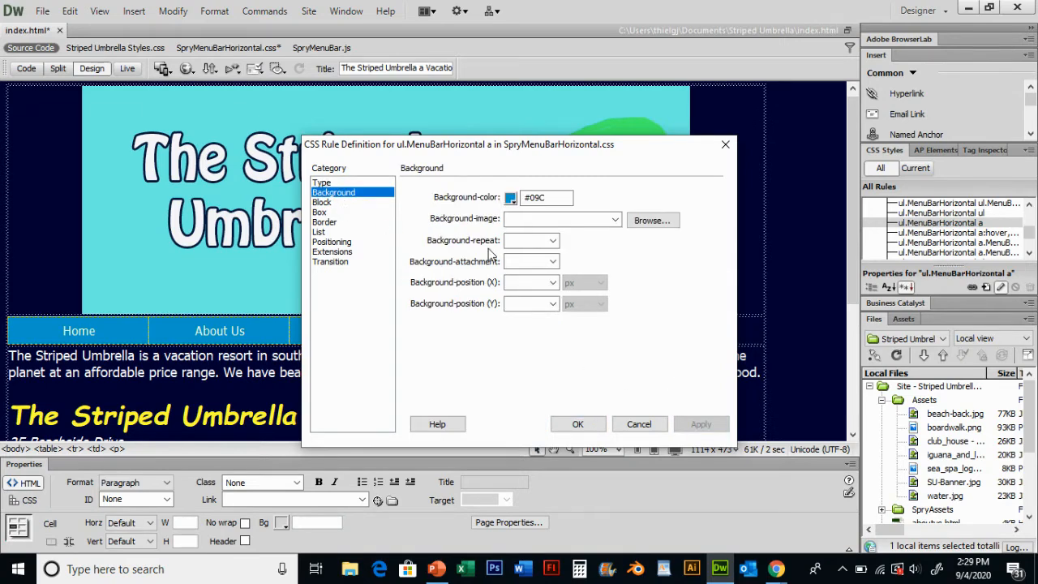
{"action": "left_click", "coordinate": [511, 200]}
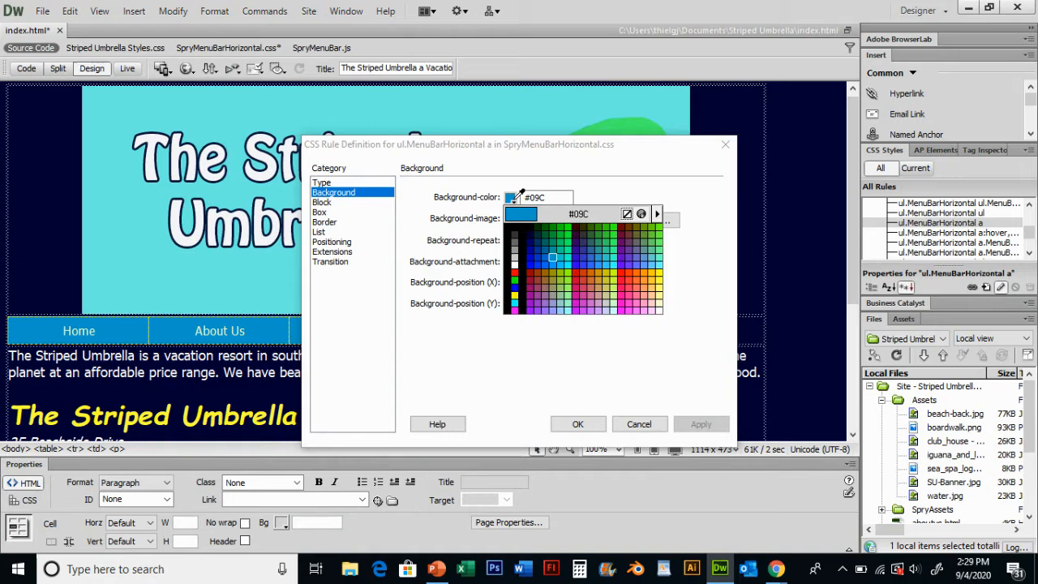
{"action": "left_click", "coordinate": [568, 234]}
{"action": "left_click", "coordinate": [703, 424]}
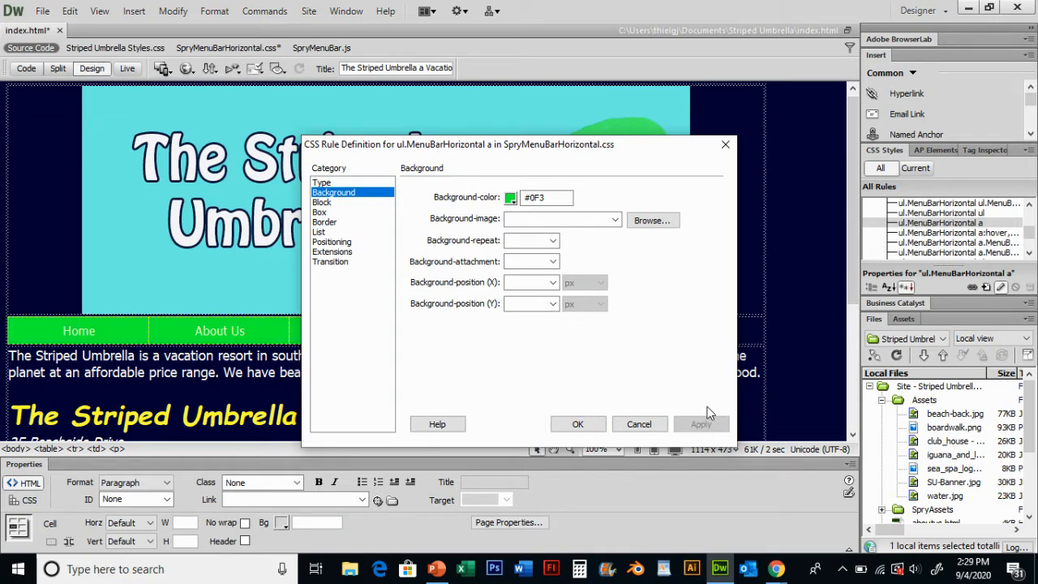
{"action": "left_click", "coordinate": [510, 198]}
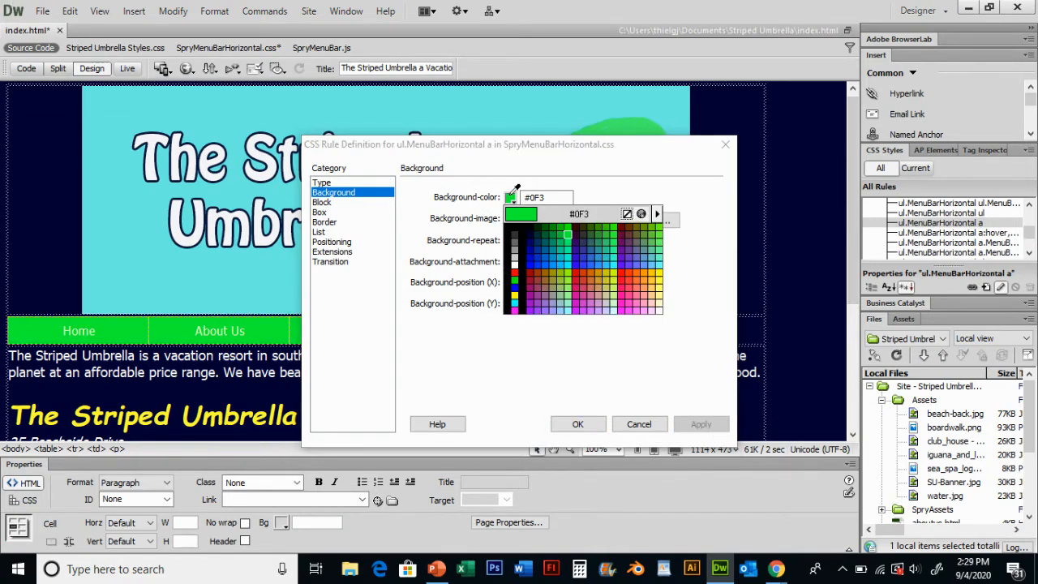
{"action": "left_click", "coordinate": [576, 234]}
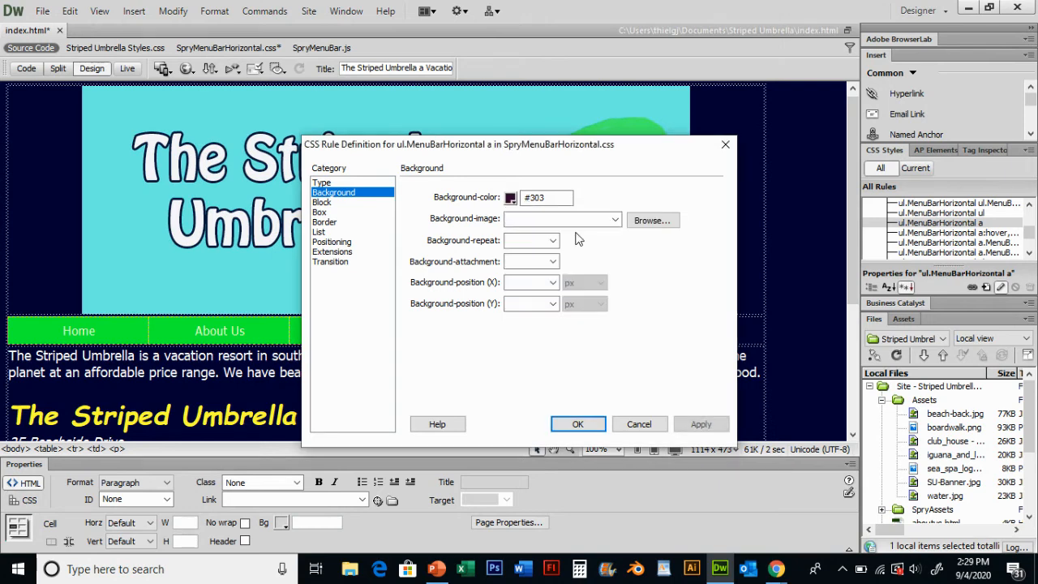
Set the background color of the ul.MenuBarHorizontal a rule to #060, apply it and close the rule definition
{"action": "left_click", "coordinate": [510, 198]}
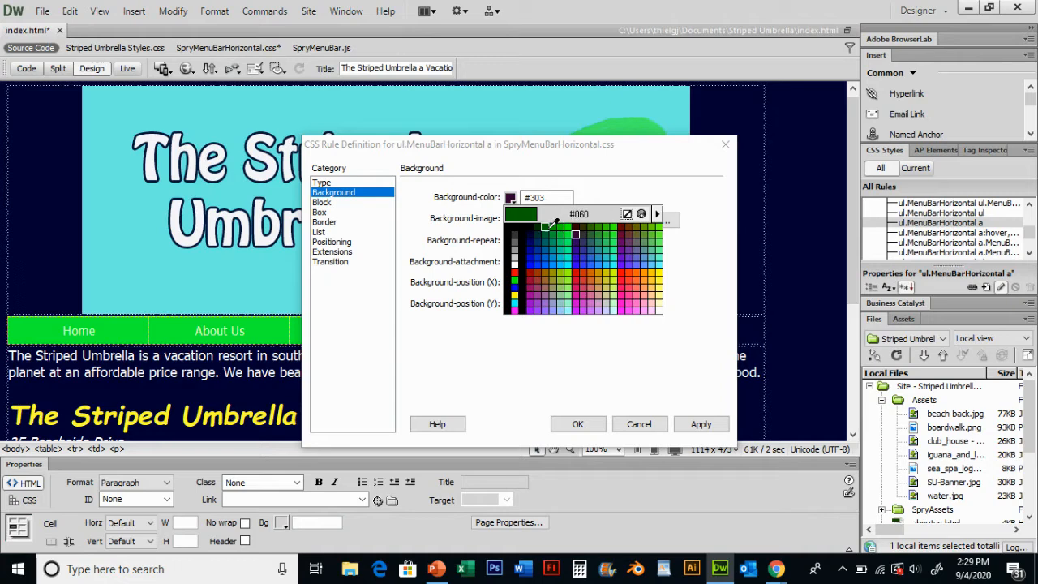
{"action": "left_click", "coordinate": [545, 228]}
{"action": "left_click", "coordinate": [701, 423]}
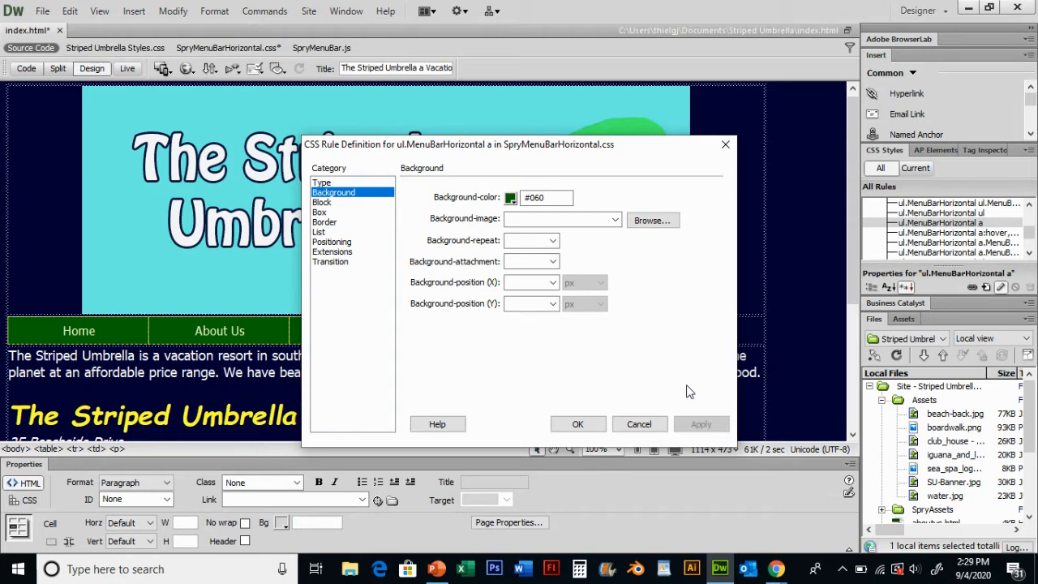
{"action": "left_click", "coordinate": [579, 424]}
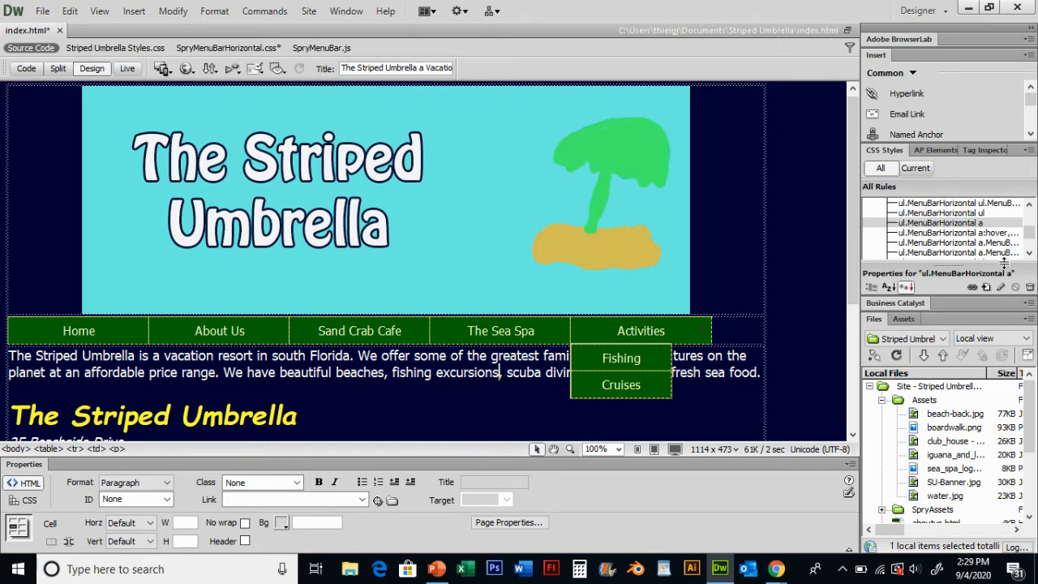
Open the ul.MenuBarHorizontal a.MenuBarItemHover rule for editing and choose #000 as its text color
{"action": "left_click", "coordinate": [969, 233]}
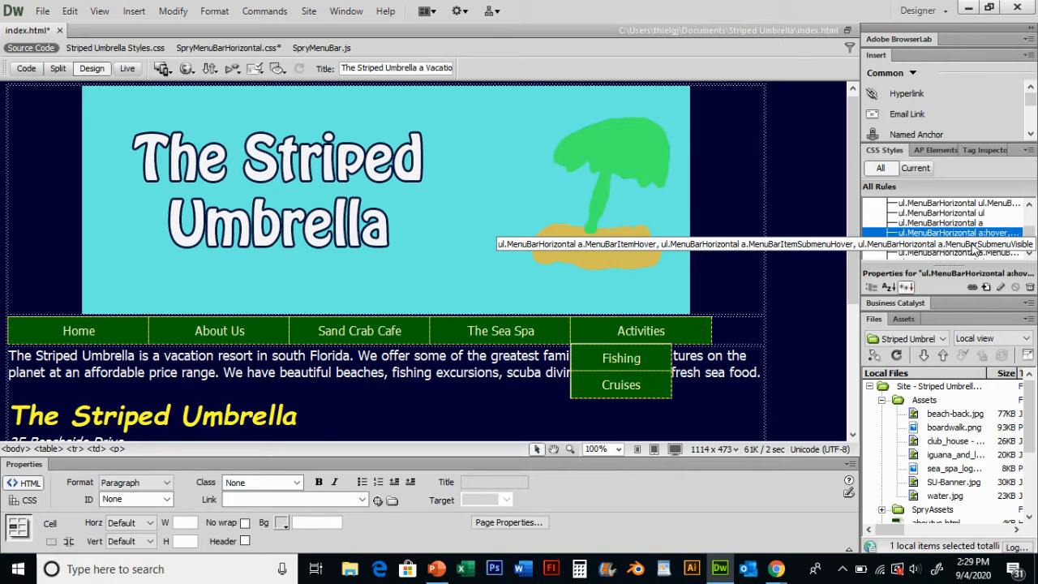
{"action": "left_click", "coordinate": [974, 245]}
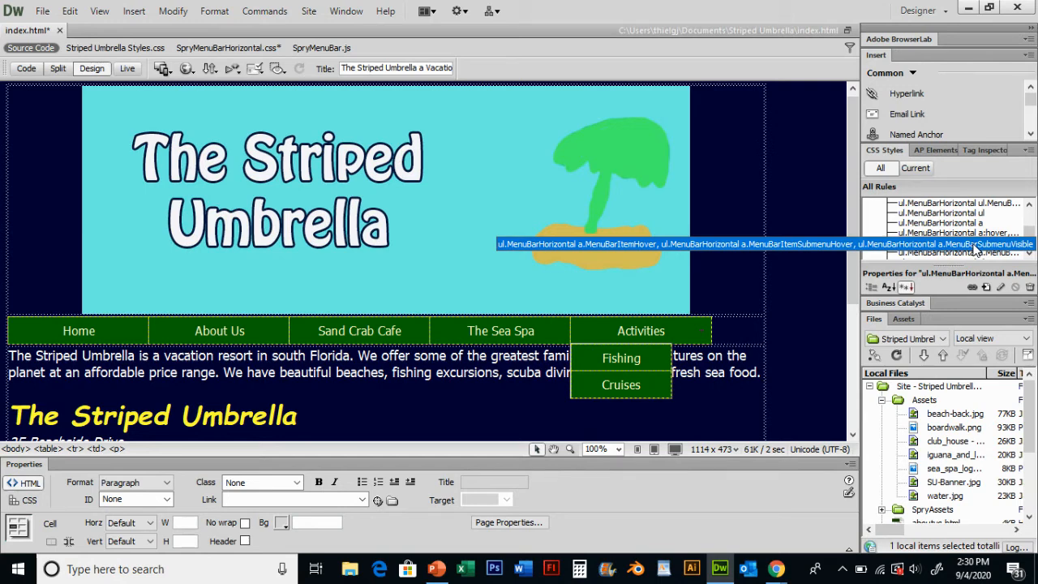
{"action": "double_click", "coordinate": [976, 248]}
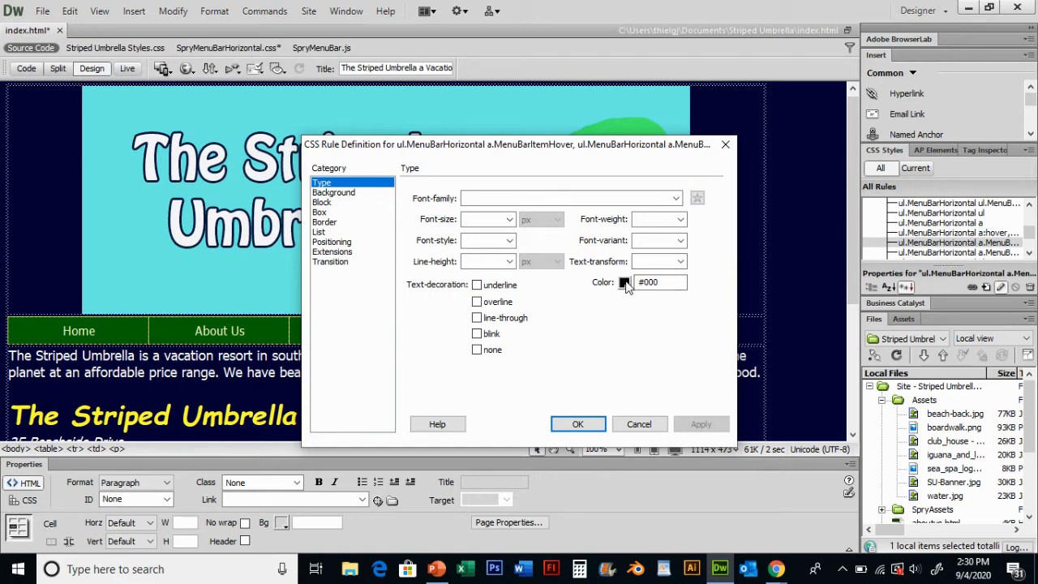
{"action": "left_click", "coordinate": [625, 284]}
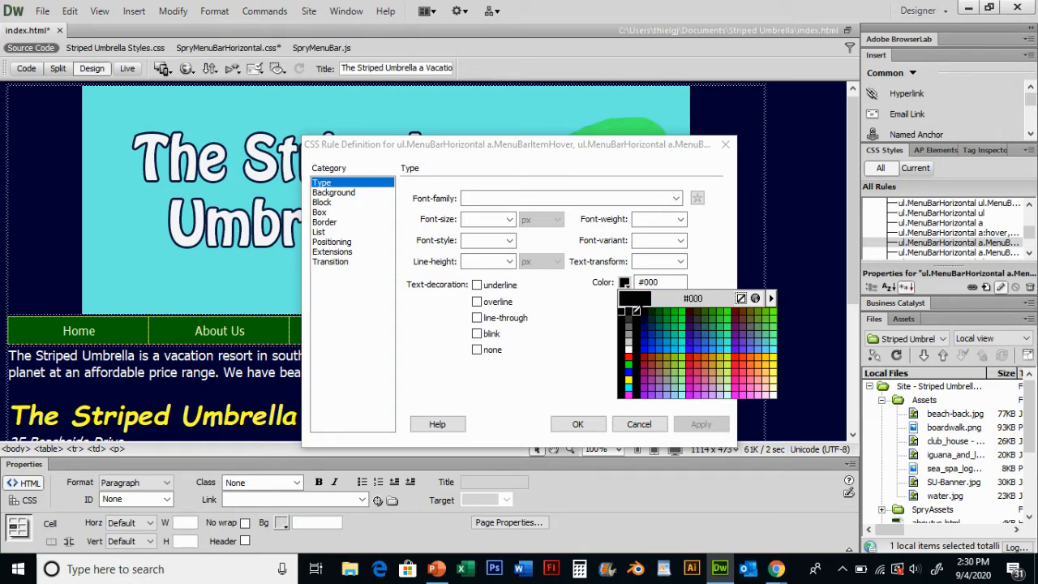
{"action": "left_click", "coordinate": [630, 310]}
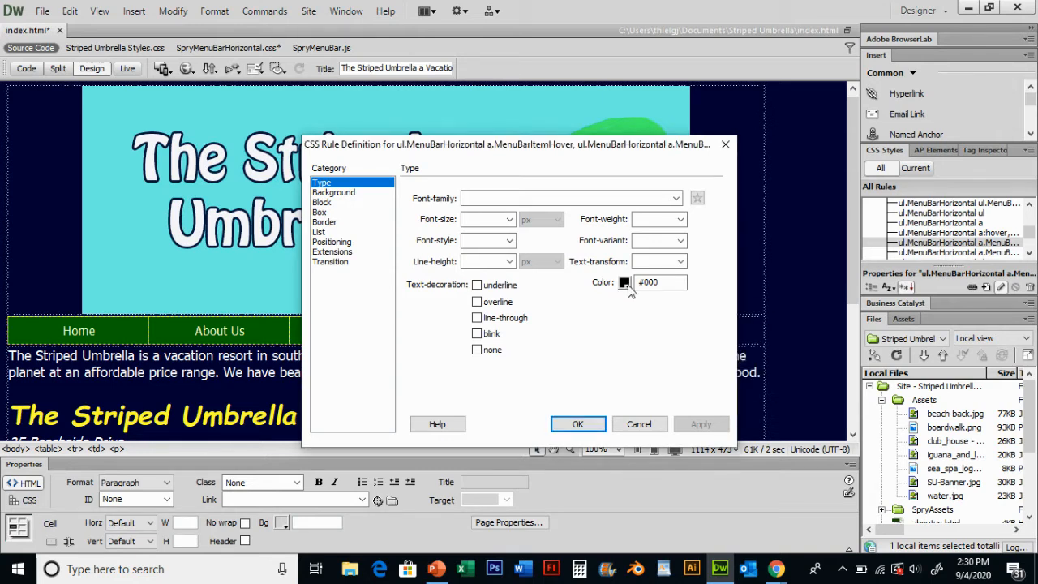
Set the background color of the menu item hover rule to #0FF, close the rule definition and save all the page's files
{"action": "left_click", "coordinate": [359, 194]}
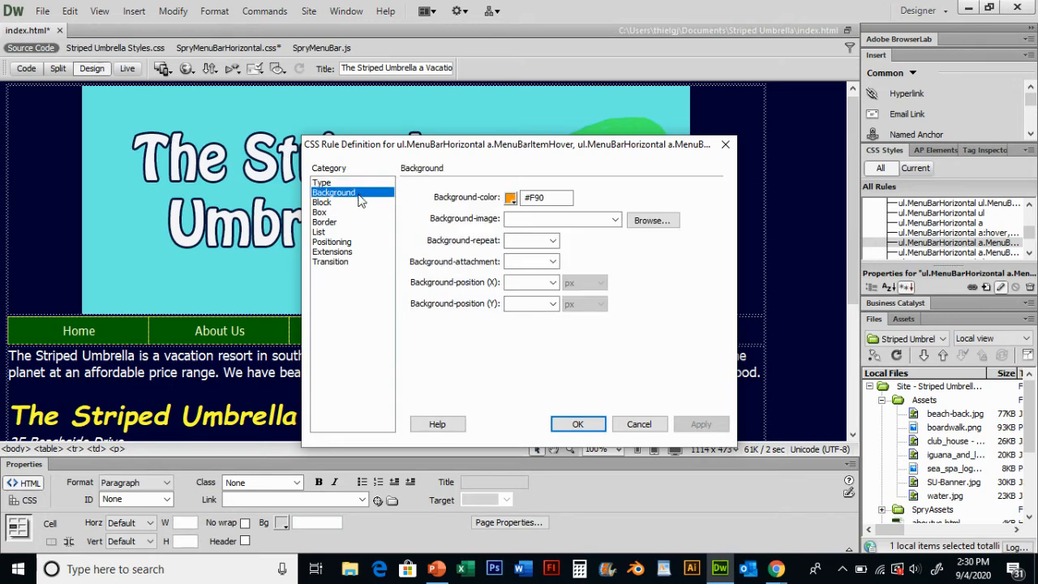
{"action": "left_click", "coordinate": [510, 198]}
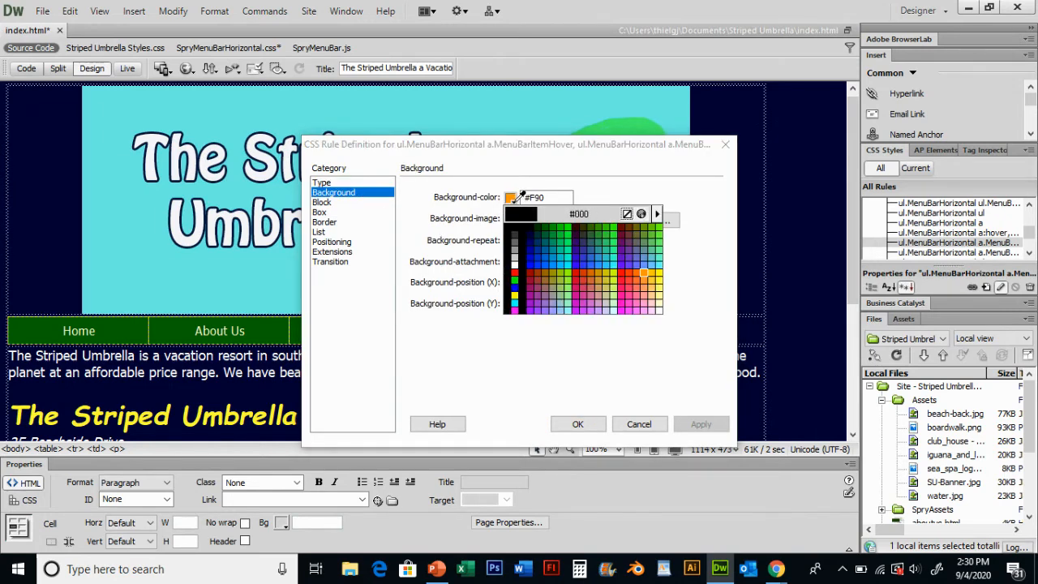
{"action": "left_click", "coordinate": [567, 259]}
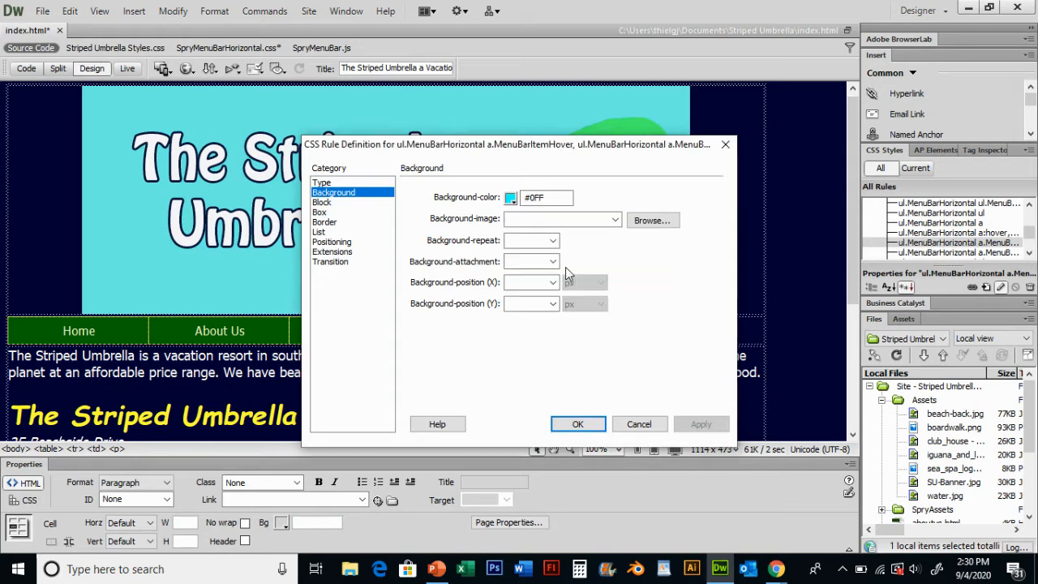
{"action": "left_click", "coordinate": [579, 425]}
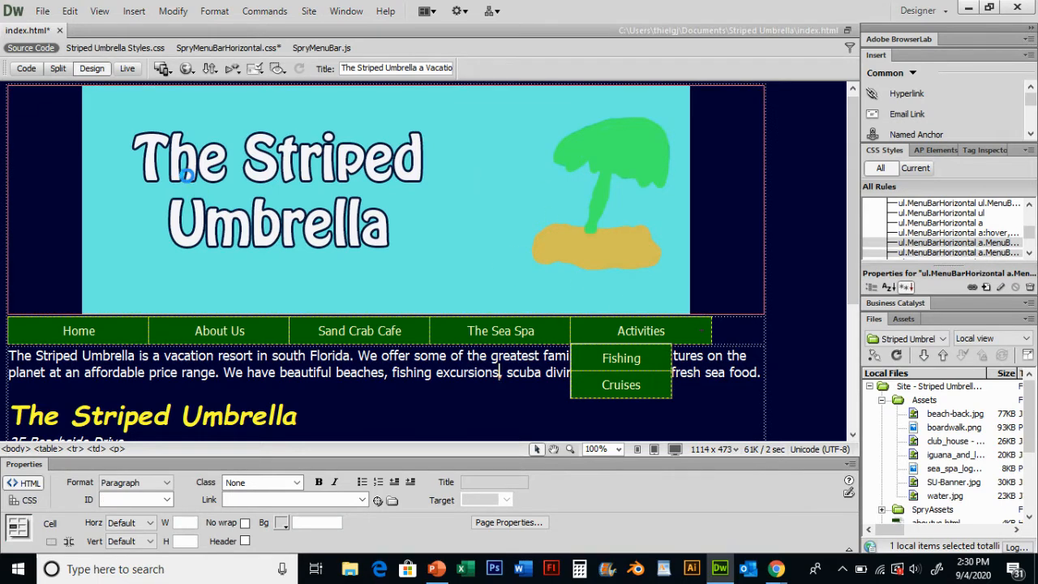
{"action": "key", "text": "ctrl+s"}
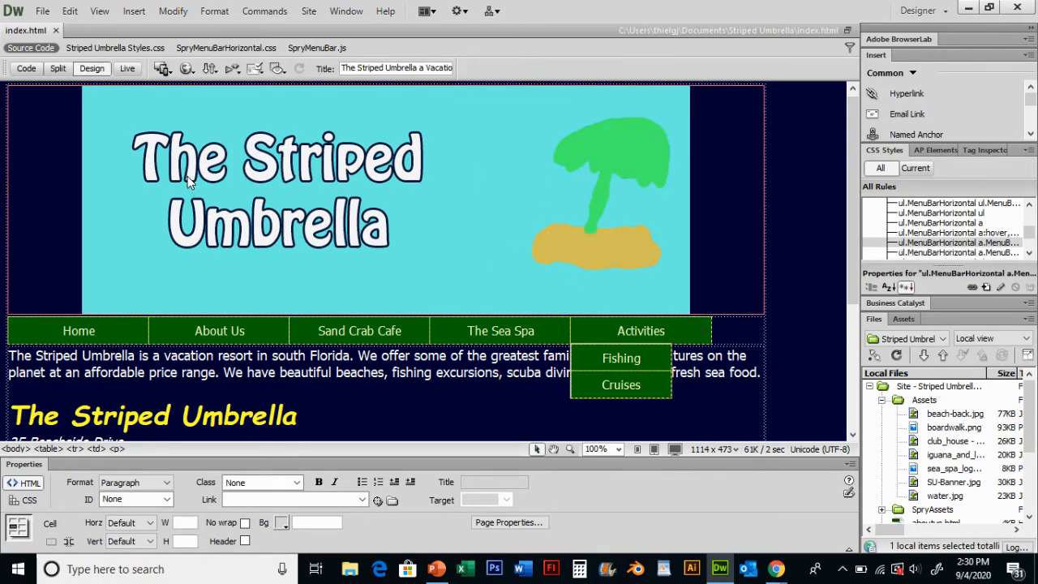
Preview the home page in Live view and check the hover colors on the menu items and the Activities submenu
{"action": "left_click", "coordinate": [129, 69]}
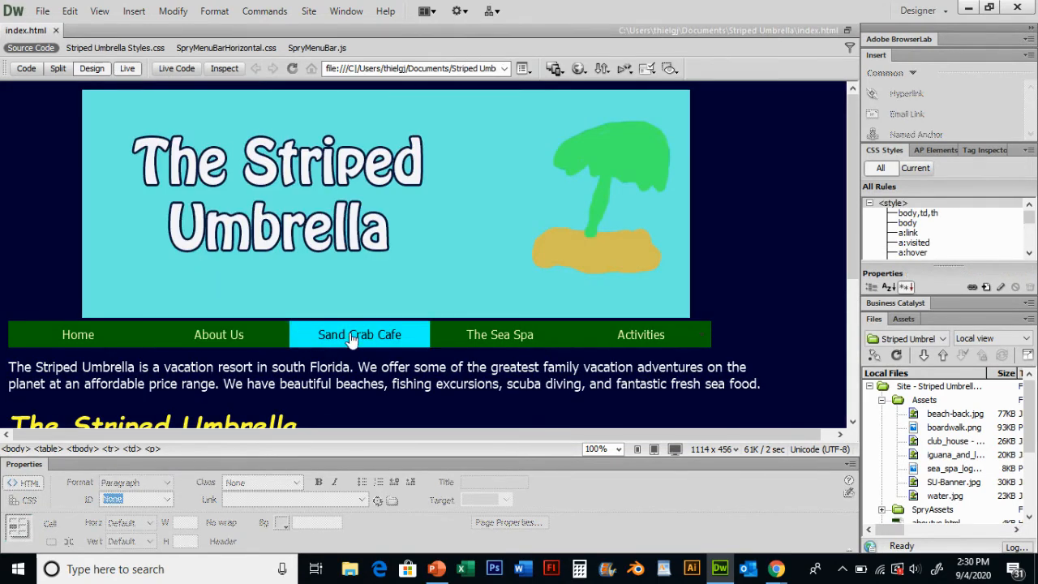
{"action": "mouse_move", "coordinate": [636, 335]}
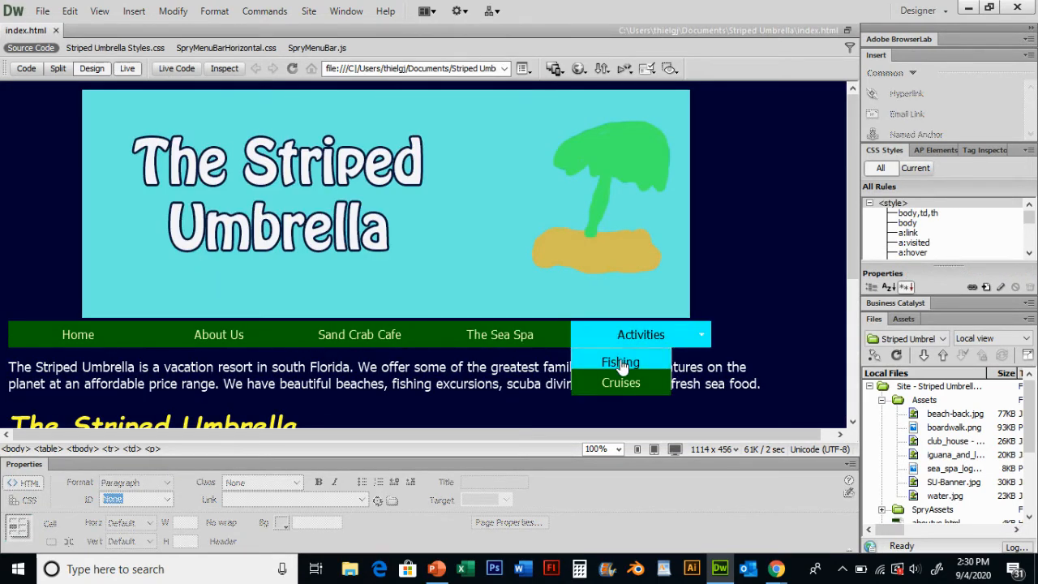
{"action": "left_click", "coordinate": [214, 342]}
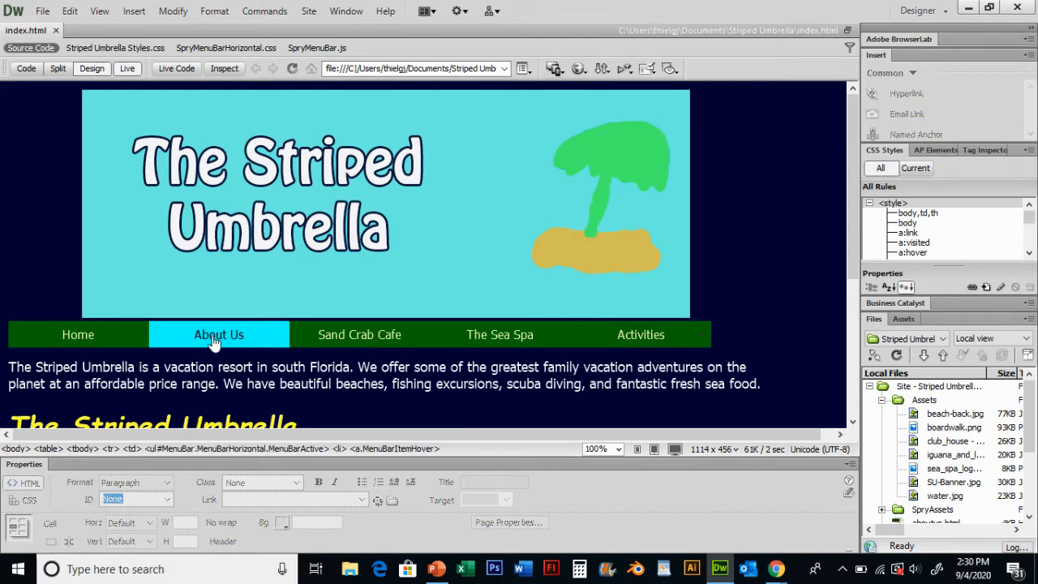
Preview the home page in the browser, test the About Us, The Sea Spa and Fishing menu links, and close the preview
{"action": "key", "text": "F12"}
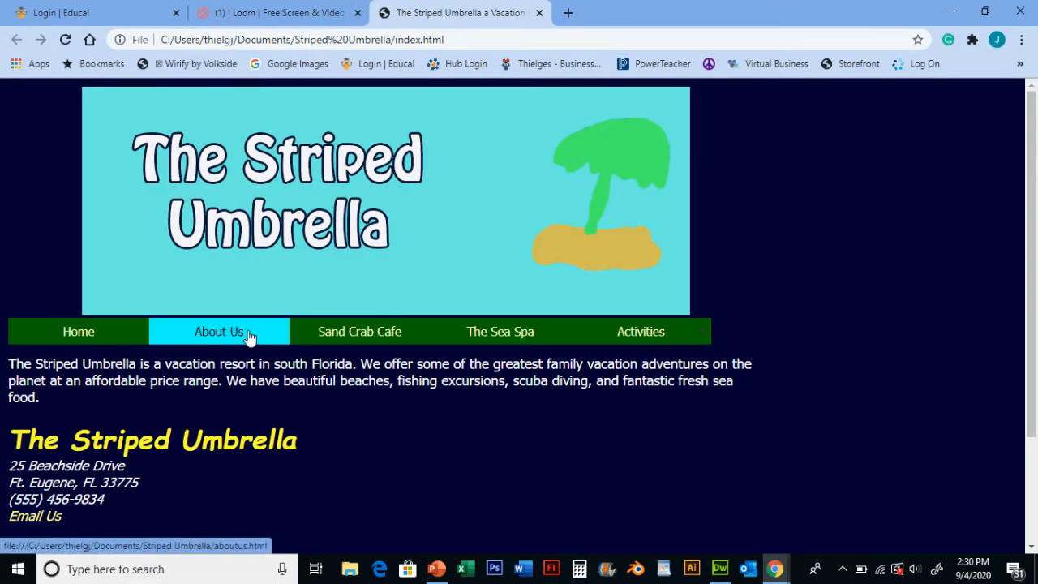
{"action": "left_click", "coordinate": [246, 337]}
{"action": "left_click", "coordinate": [298, 326]}
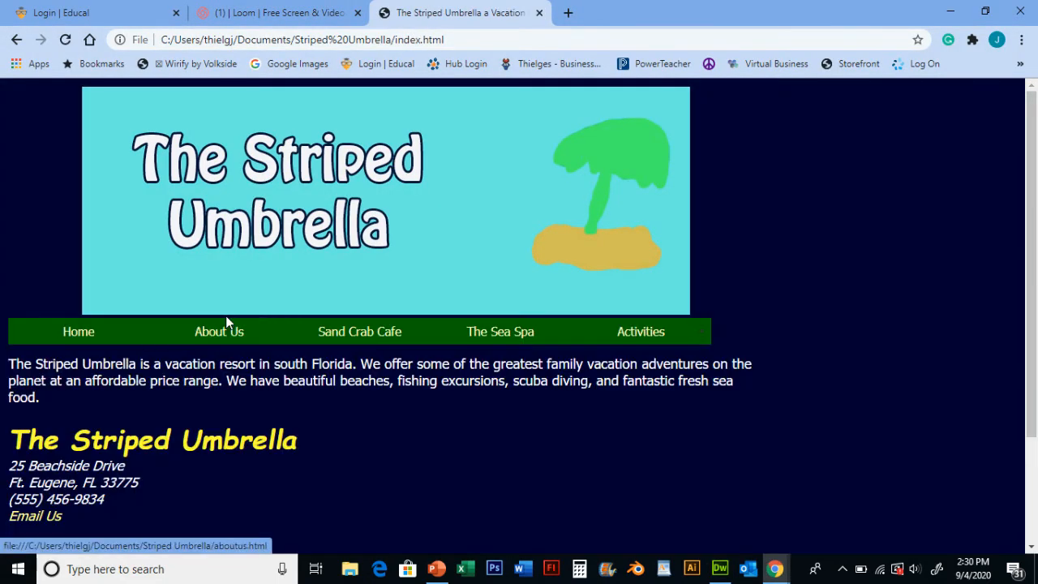
{"action": "left_click", "coordinate": [492, 332]}
{"action": "mouse_move", "coordinate": [656, 360]}
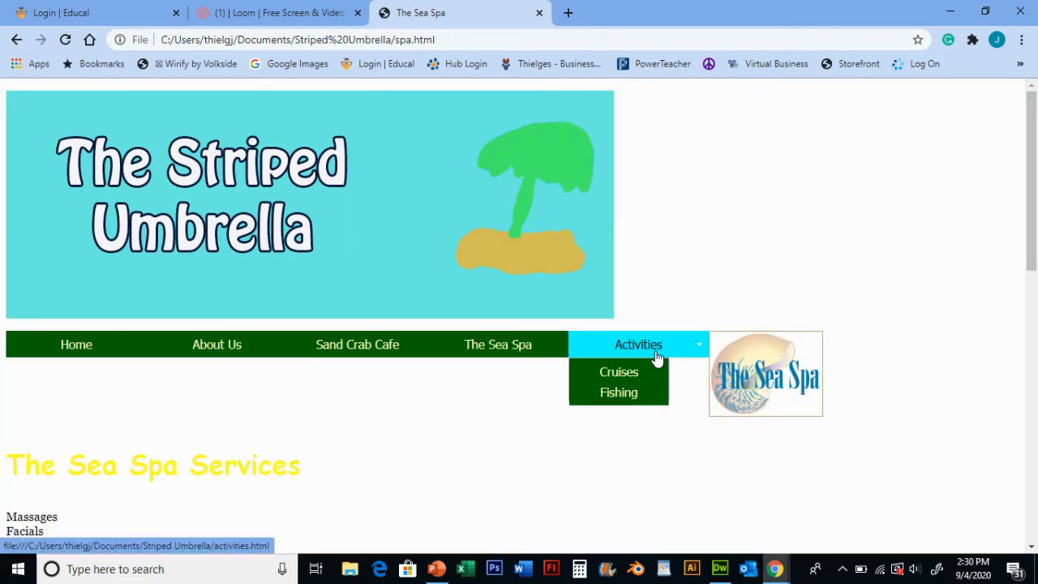
{"action": "left_click", "coordinate": [639, 390]}
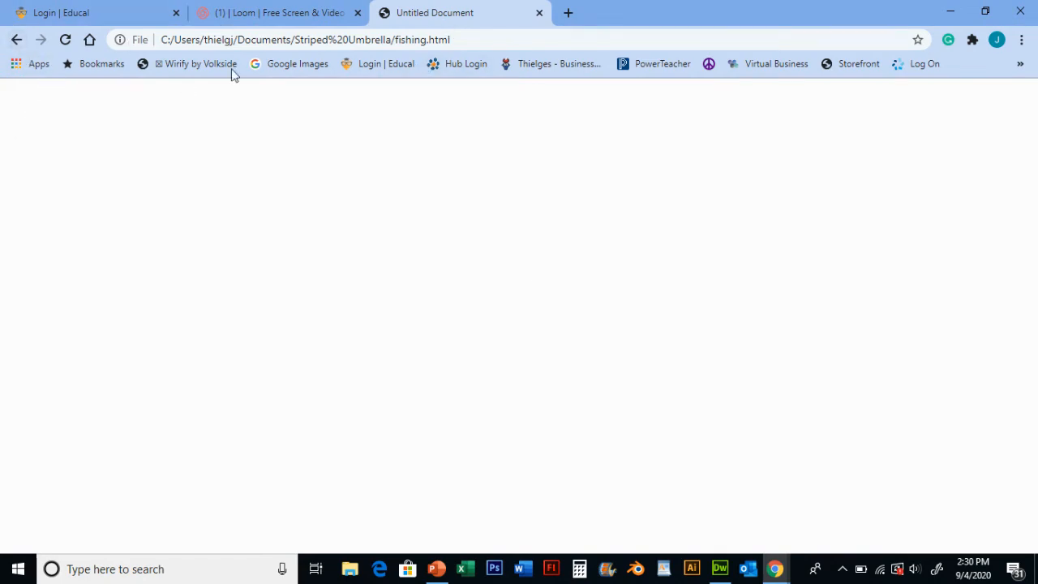
{"action": "left_click", "coordinate": [17, 40]}
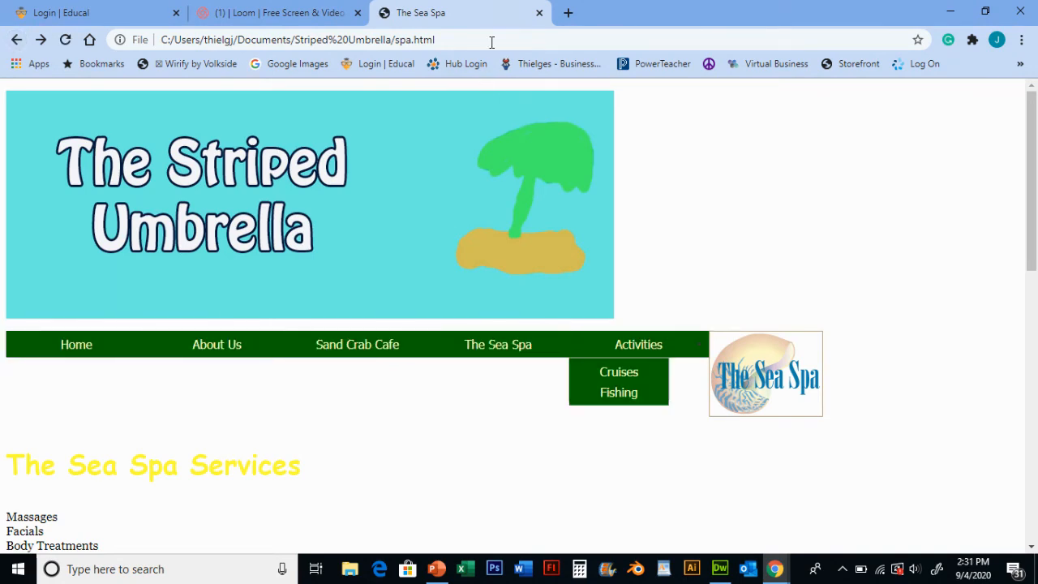
{"action": "left_click", "coordinate": [540, 14]}
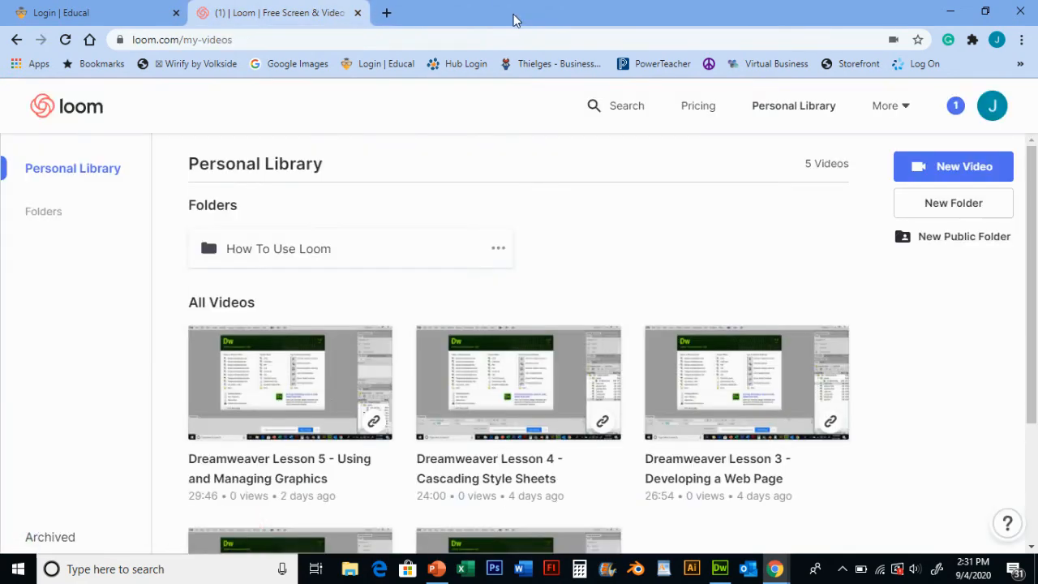
Switch back to Dreamweaver and turn off Live view for the home page
{"action": "left_click", "coordinate": [719, 568]}
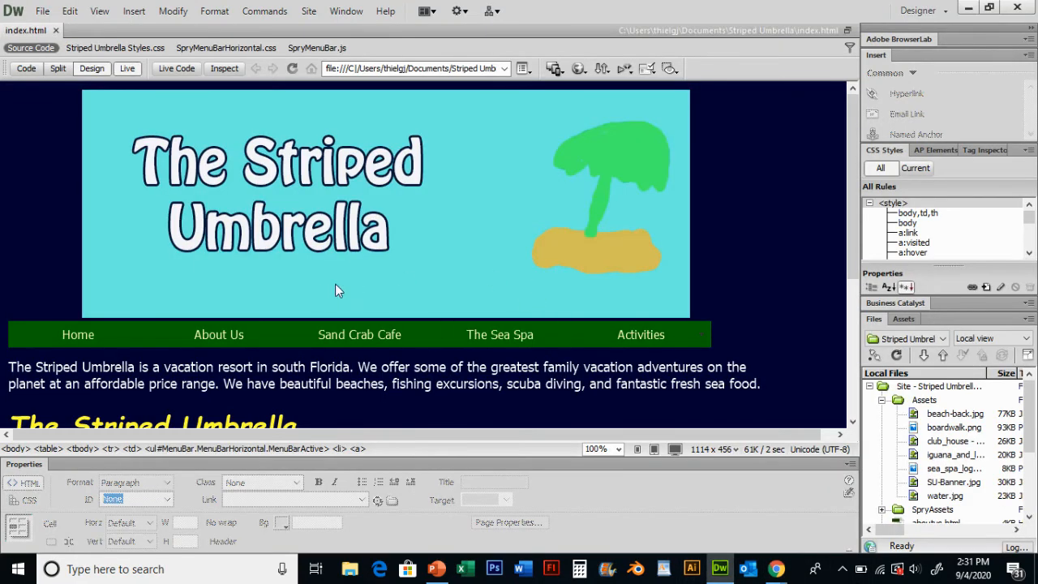
{"action": "left_click", "coordinate": [128, 68]}
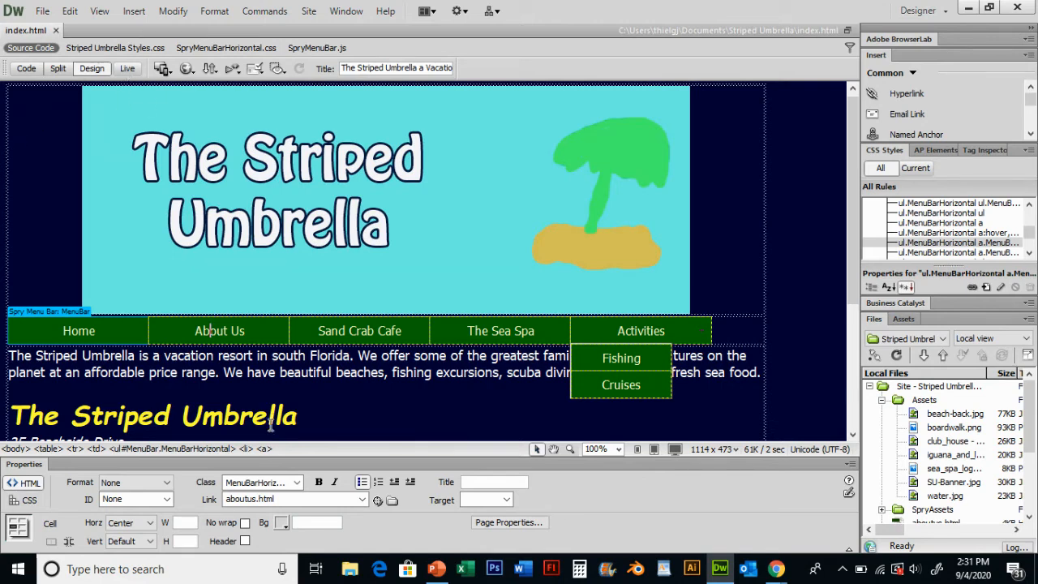
{"action": "left_click", "coordinate": [270, 373]}
{"action": "left_click", "coordinate": [64, 330]}
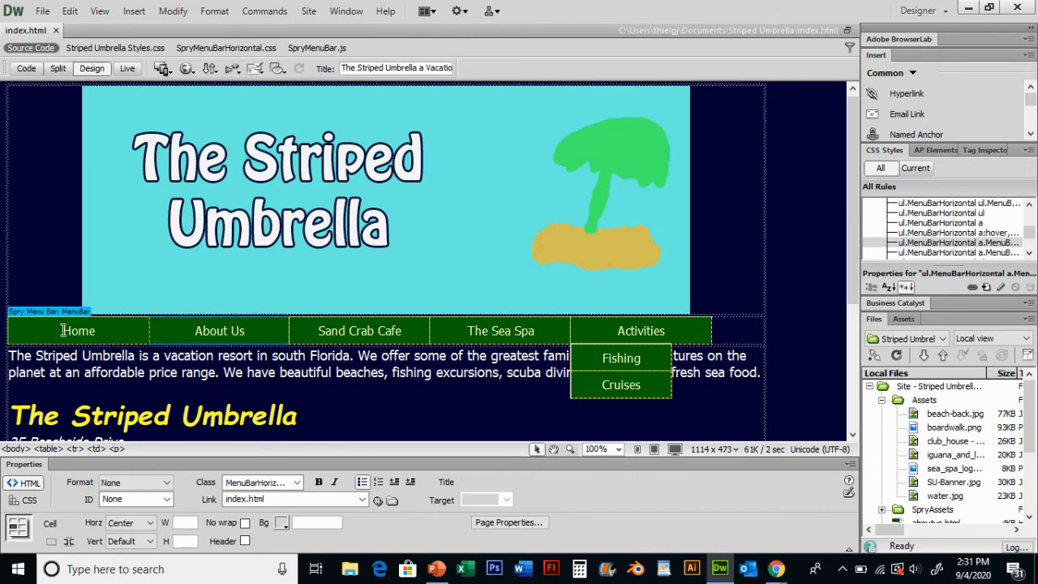
{"action": "left_click", "coordinate": [114, 370]}
{"action": "left_click", "coordinate": [56, 326]}
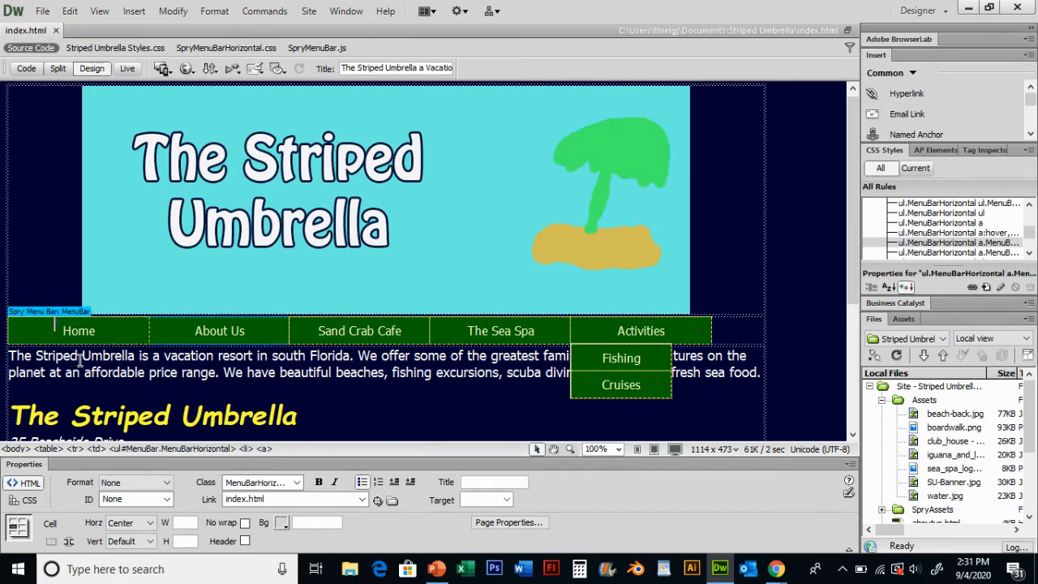
{"action": "left_click", "coordinate": [80, 360]}
{"action": "left_click", "coordinate": [55, 327]}
{"action": "left_click", "coordinate": [749, 333]}
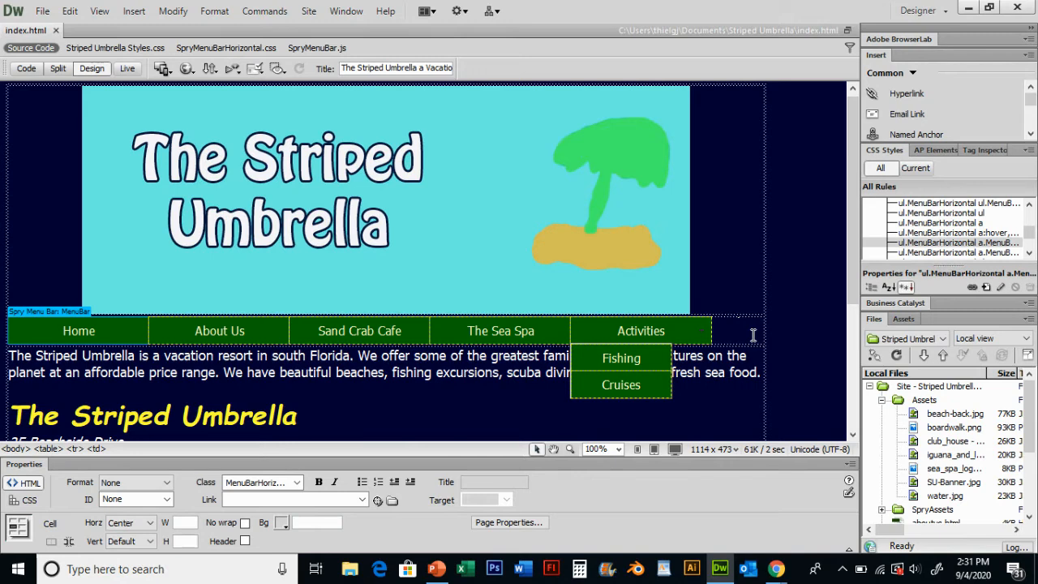
{"action": "left_click", "coordinate": [385, 370]}
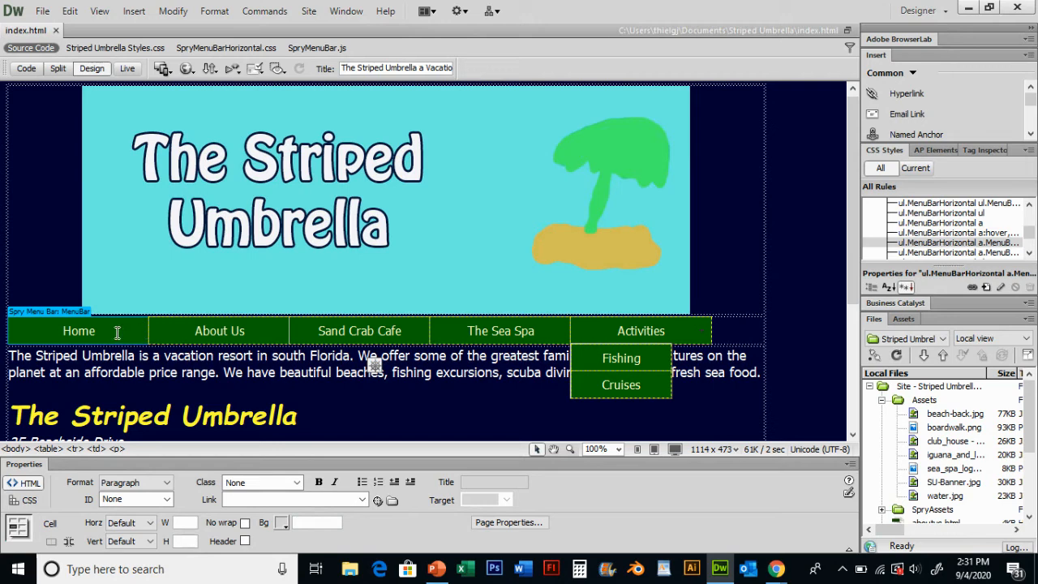
Select the entire Spry menu bar on the home page and copy it
{"action": "left_click", "coordinate": [51, 309]}
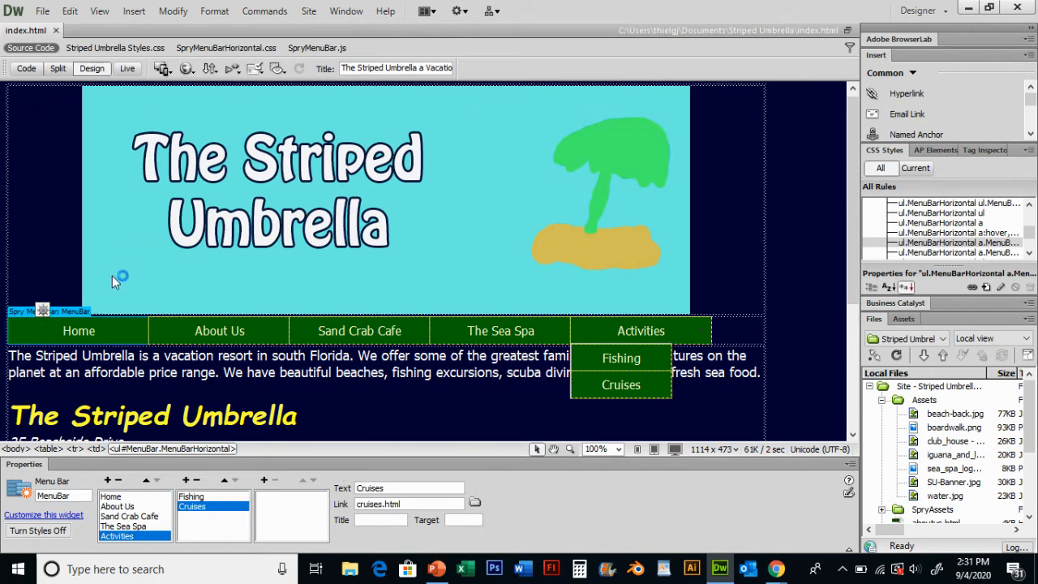
{"action": "left_click", "coordinate": [70, 11]}
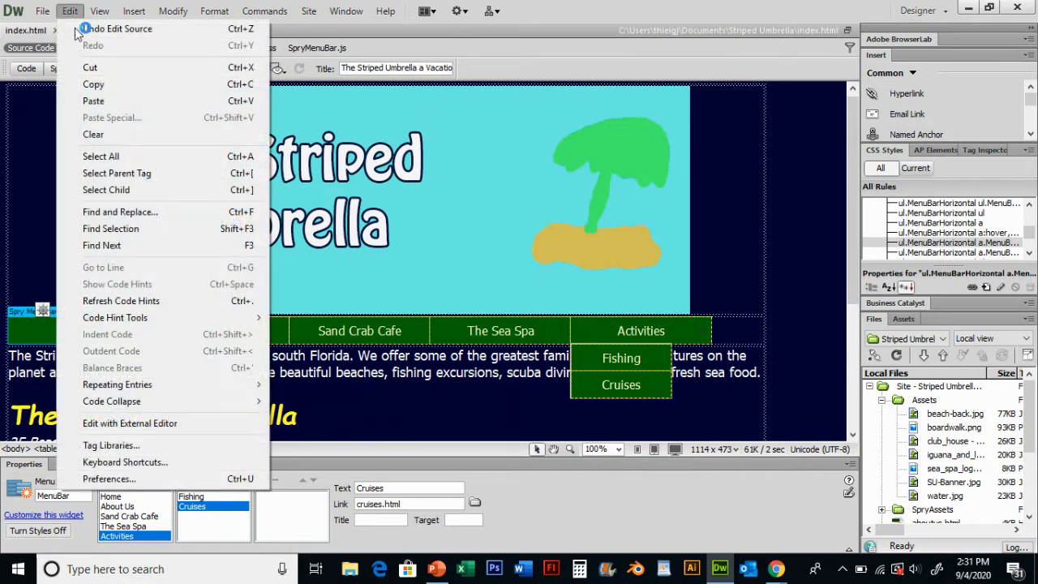
{"action": "left_click", "coordinate": [240, 85]}
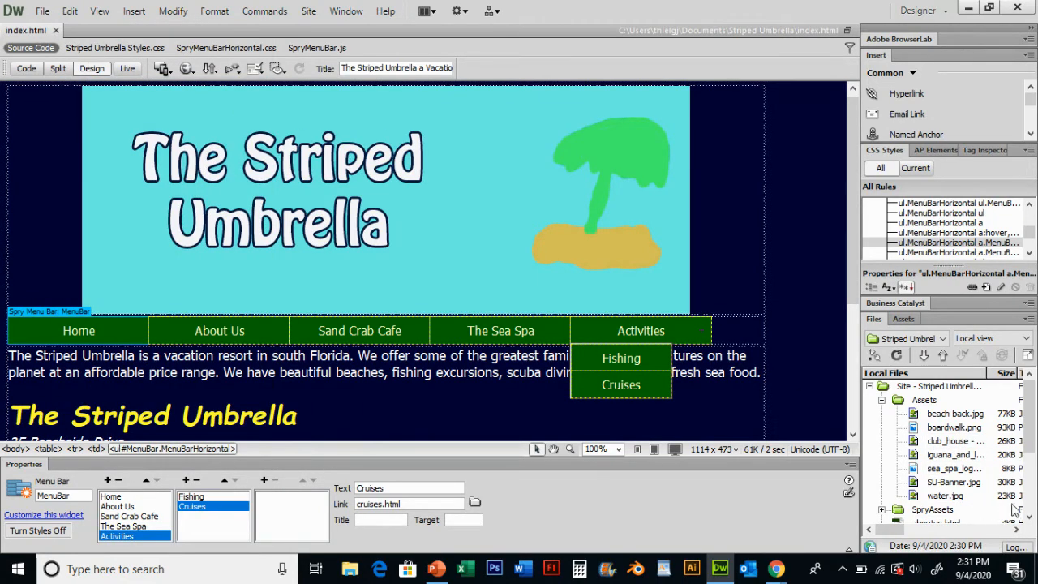
Open aboutus.html and replace the row of text links below the banner with the copied Spry menu bar
{"action": "left_click_drag", "start_coordinate": [1030, 442], "coordinate": [1031, 483]}
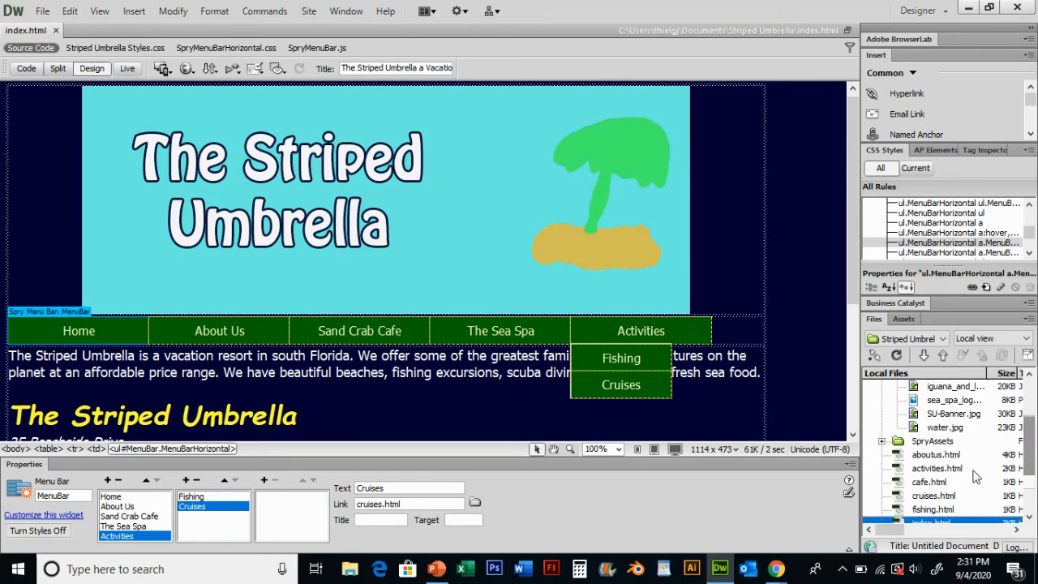
{"action": "double_click", "coordinate": [936, 454]}
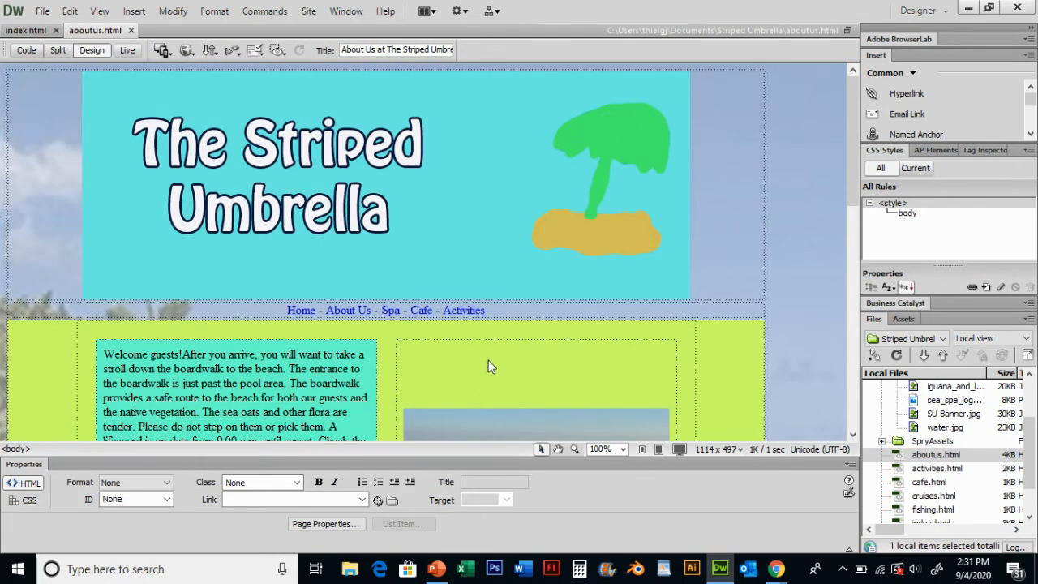
{"action": "left_click_drag", "start_coordinate": [490, 311], "coordinate": [269, 306]}
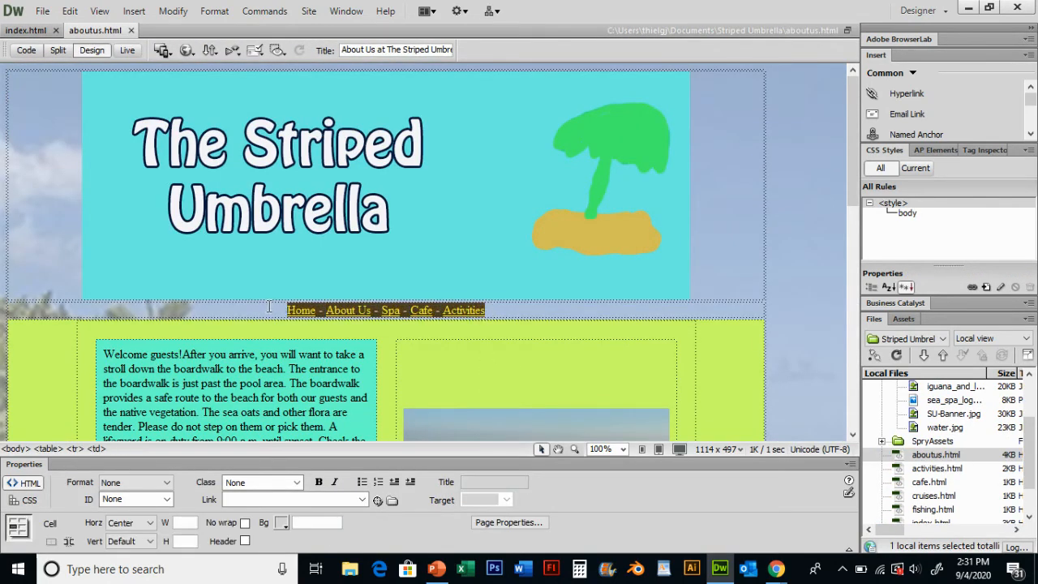
{"action": "key", "text": "Delete"}
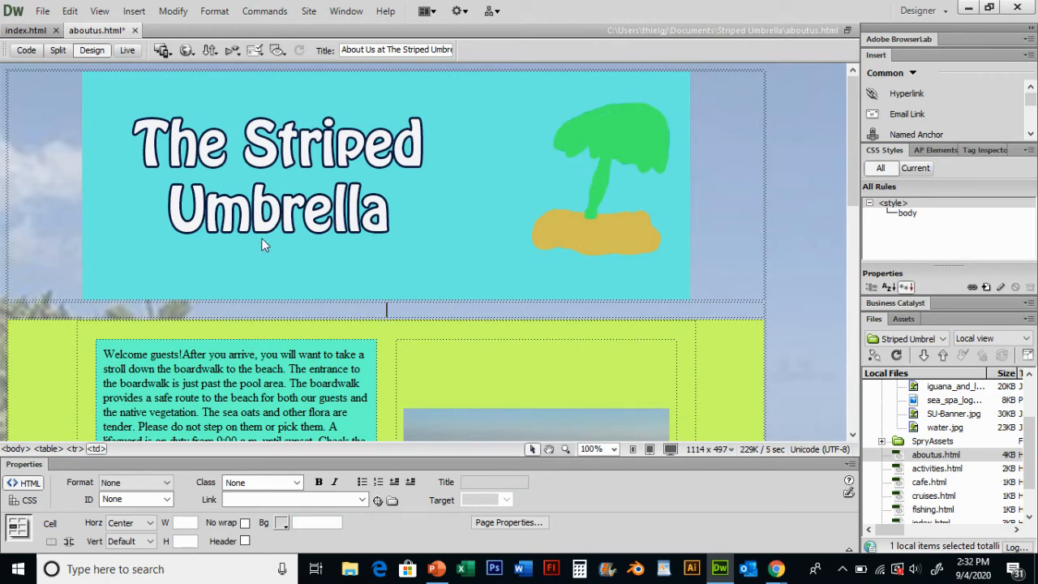
{"action": "left_click", "coordinate": [70, 10]}
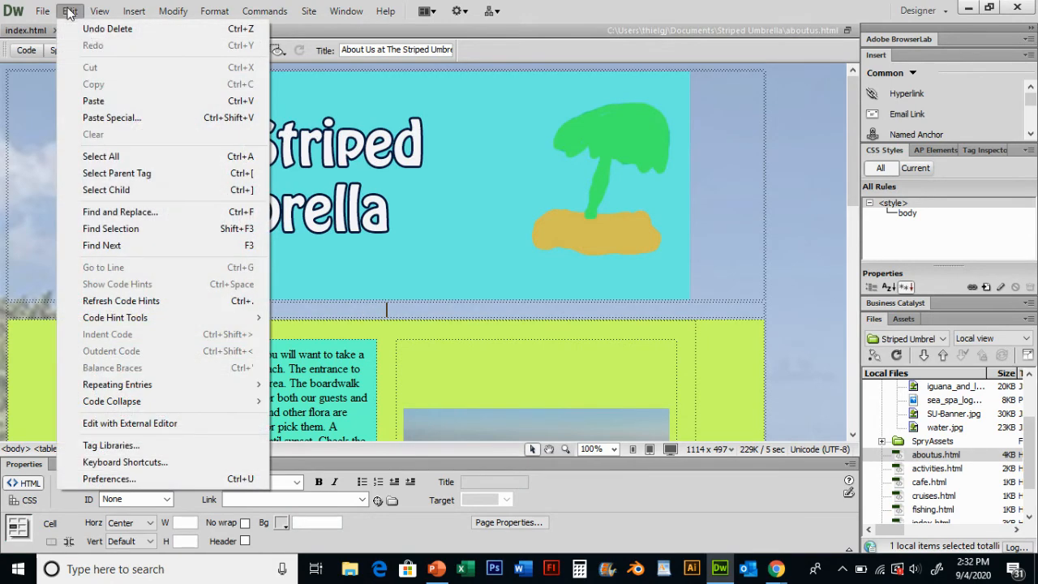
{"action": "left_click", "coordinate": [241, 101]}
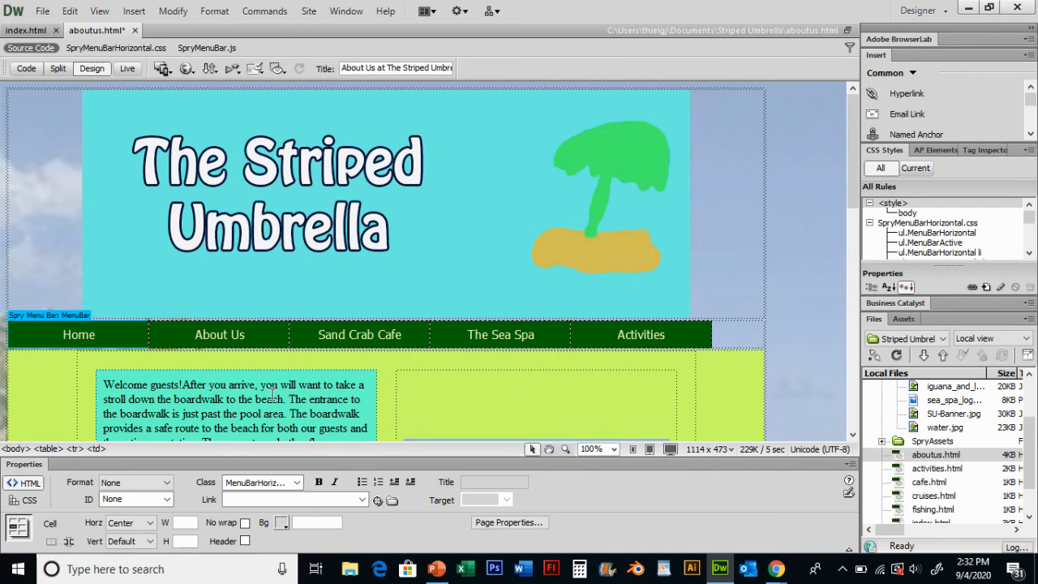
Open activities.html and compare its menu bar with the one on aboutus.html
{"action": "double_click", "coordinate": [937, 468]}
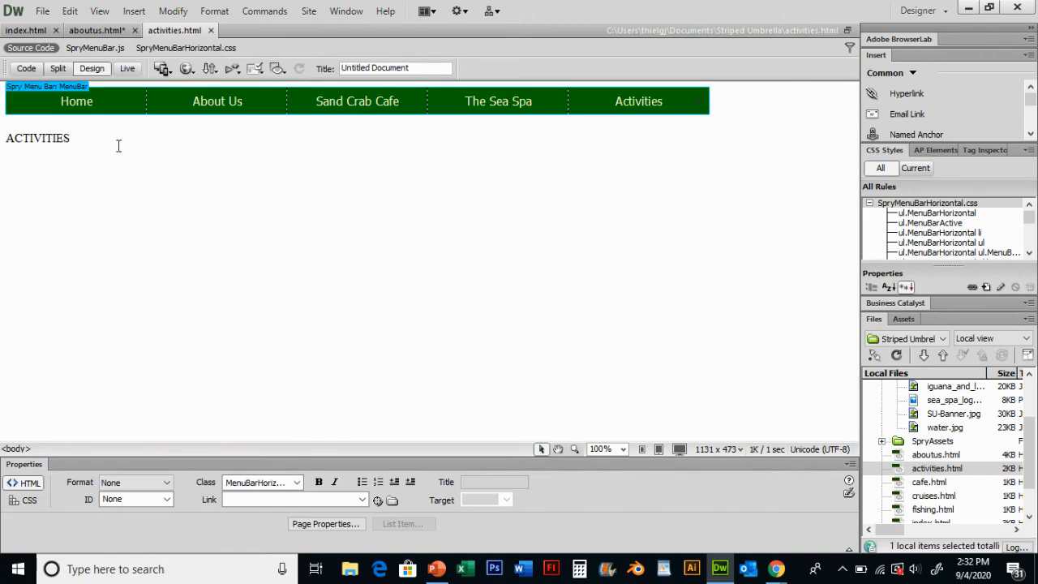
{"action": "left_click", "coordinate": [96, 30]}
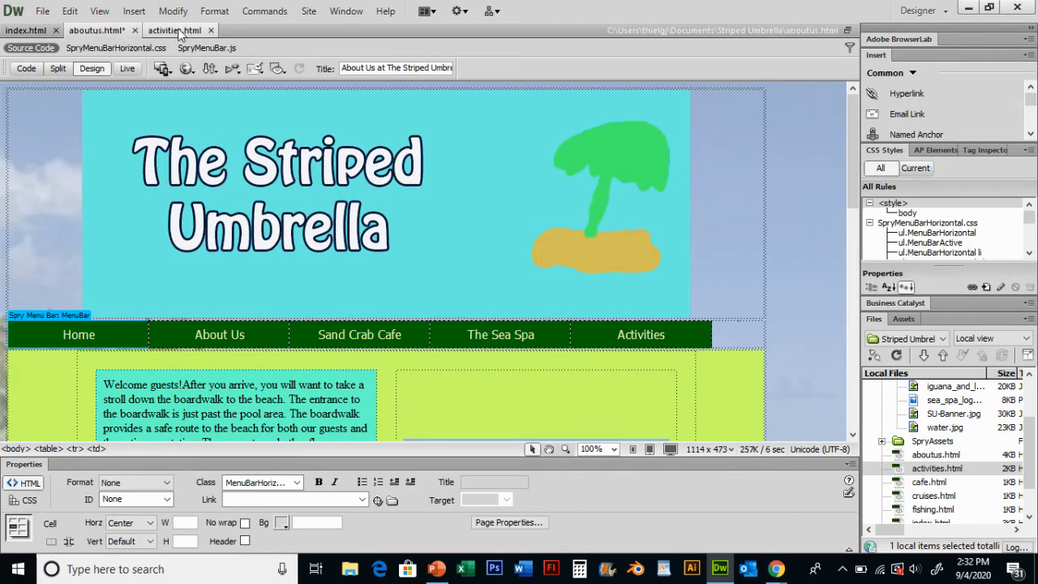
{"action": "left_click", "coordinate": [177, 31]}
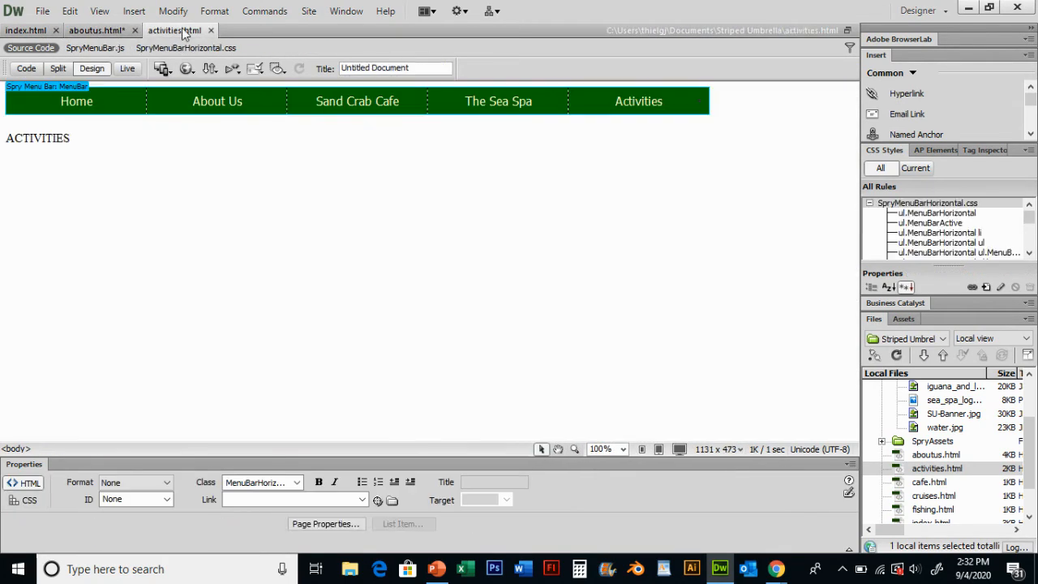
Open cafe.html and replace the row of text links above CAFE with the copied Spry menu bar
{"action": "double_click", "coordinate": [929, 482]}
{"action": "left_click", "coordinate": [206, 78]}
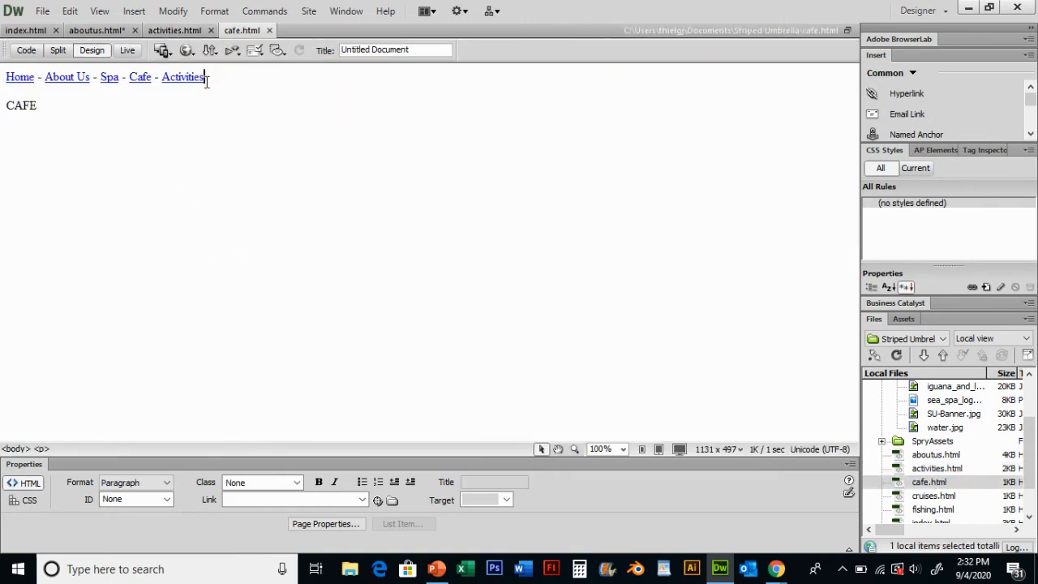
{"action": "left_click_drag", "start_coordinate": [206, 79], "coordinate": [1, 80]}
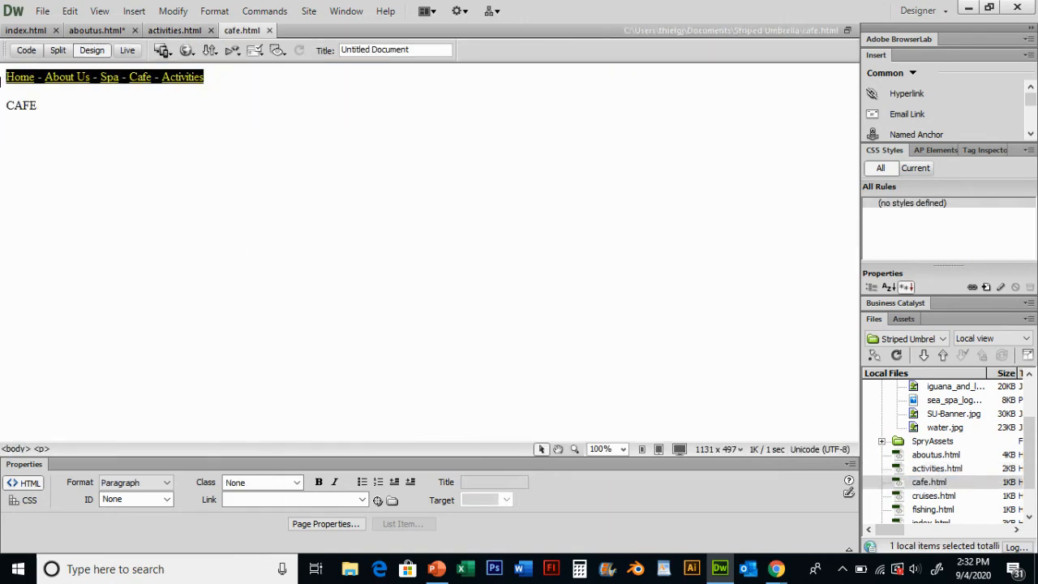
{"action": "key", "text": "ctrl+v"}
Open the blank cruises.html and fishing.html pages and paste the copied Spry menu bar into each
{"action": "left_click", "coordinate": [954, 498]}
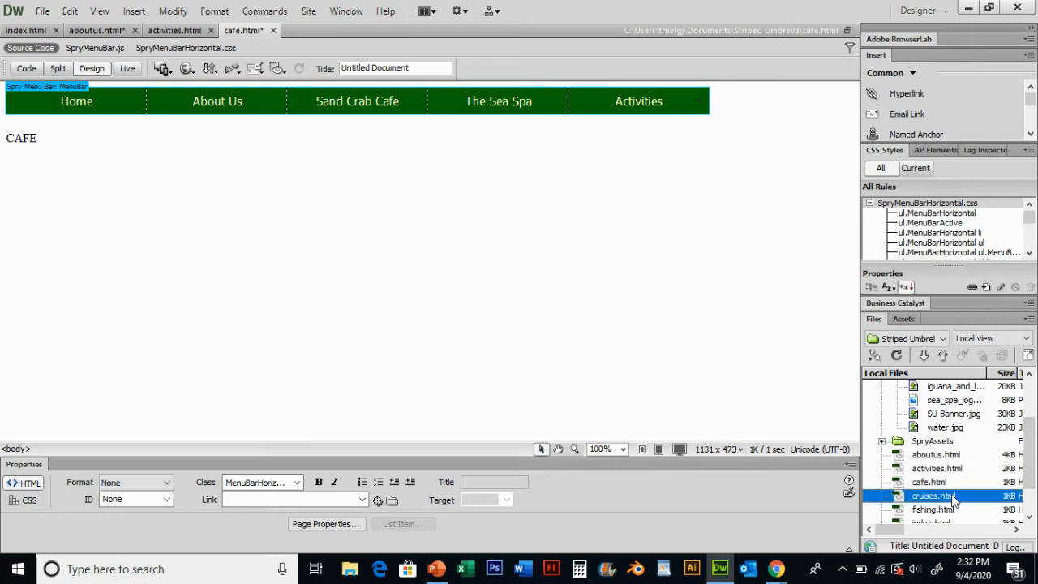
{"action": "double_click", "coordinate": [954, 497]}
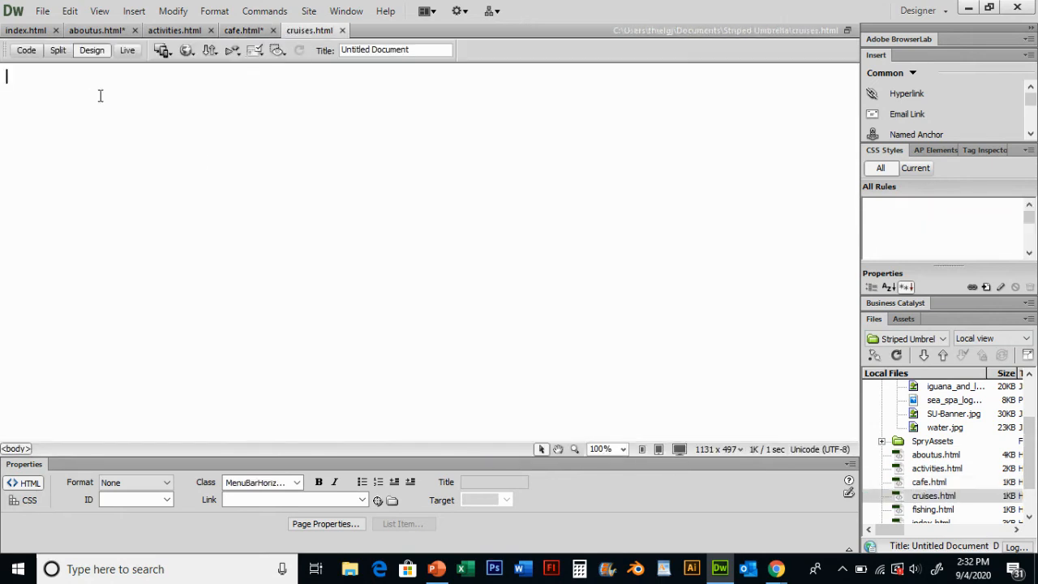
{"action": "key", "text": "ctrl+v"}
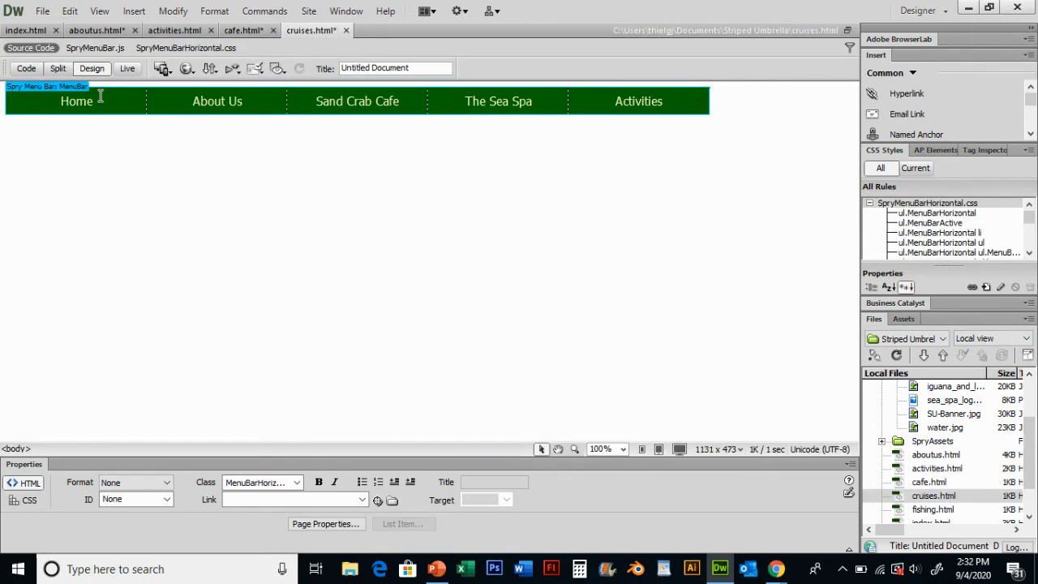
{"action": "double_click", "coordinate": [933, 509]}
{"action": "key", "text": "ctrl+v"}
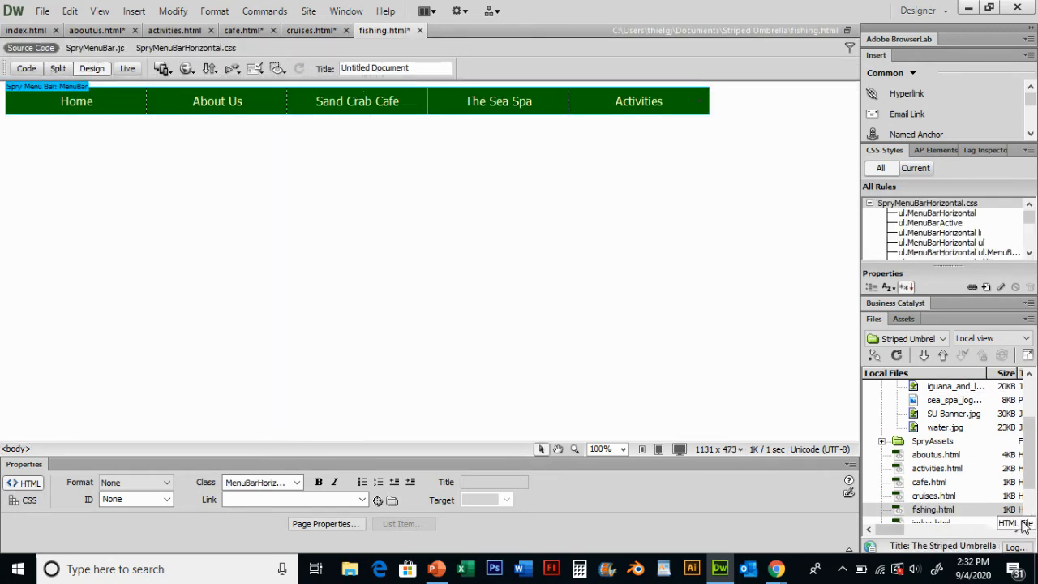
Open spa.html and check its menu bar below the banner against the one on index.html
{"action": "scroll", "coordinate": [1033, 500], "scroll_direction": "down", "scroll_amount": 1}
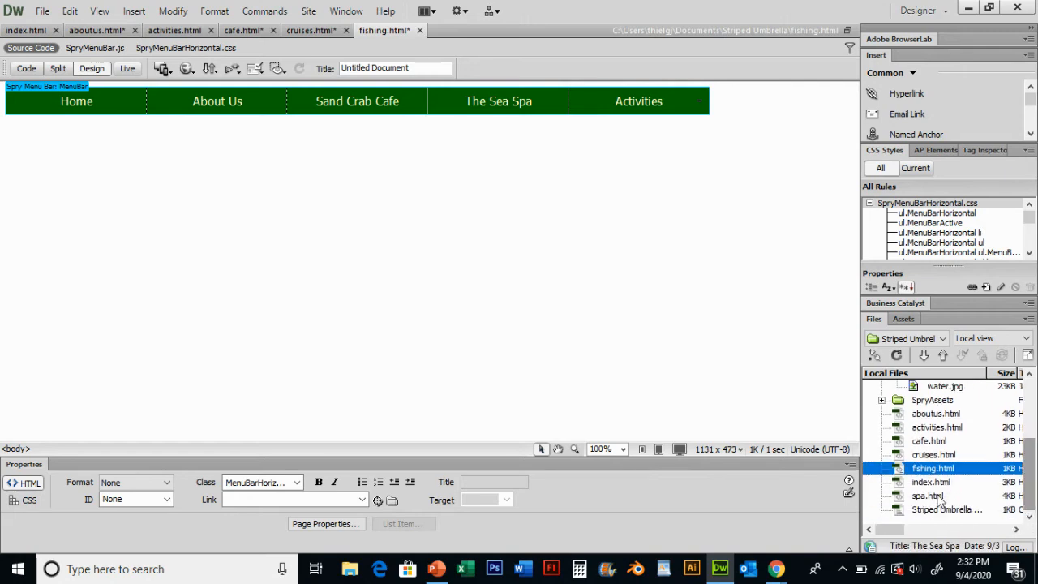
{"action": "left_click", "coordinate": [933, 497]}
{"action": "double_click", "coordinate": [937, 498]}
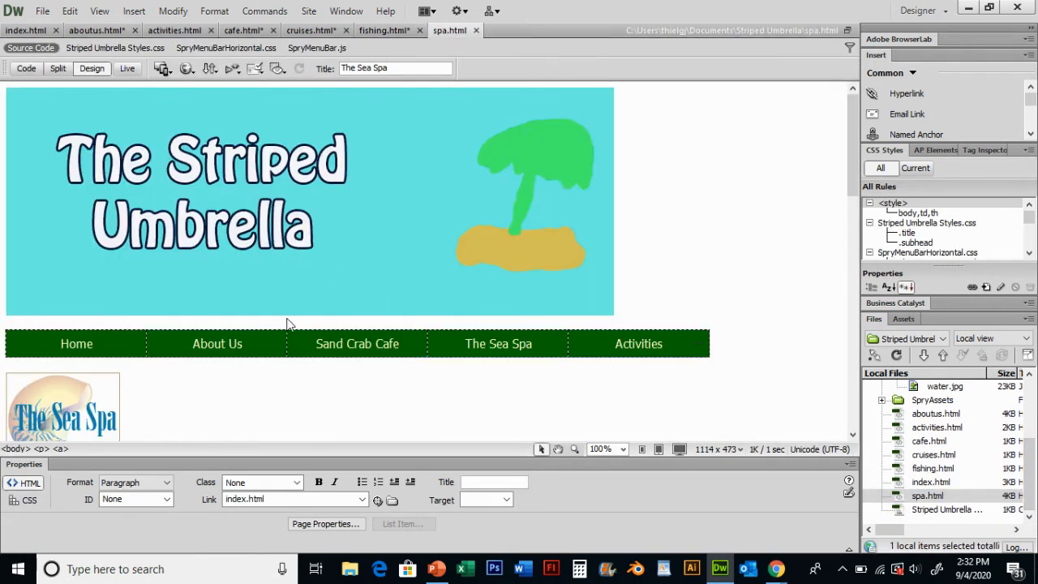
{"action": "double_click", "coordinate": [924, 483]}
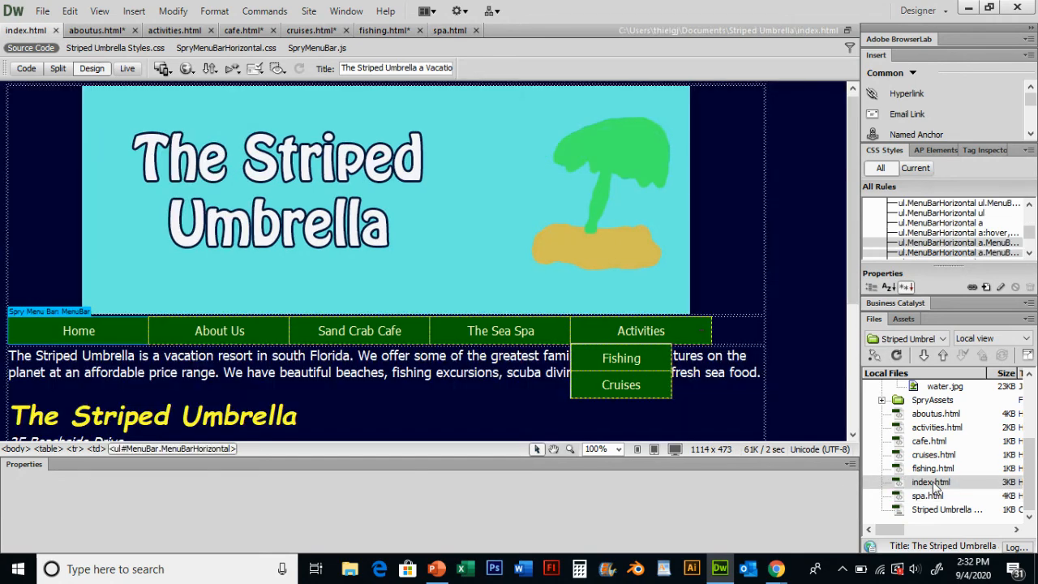
{"action": "double_click", "coordinate": [931, 495]}
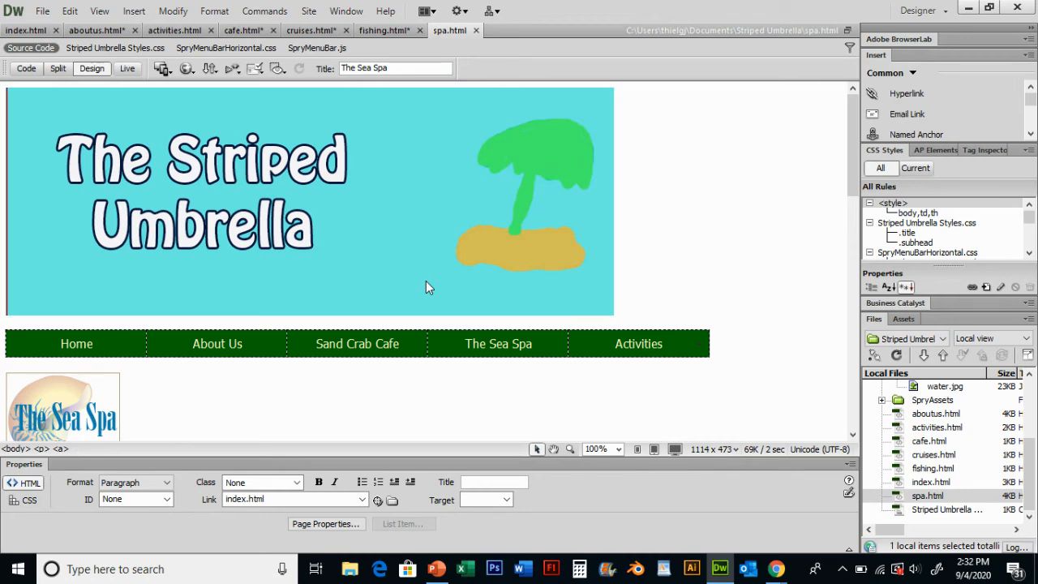
Save all open pages of the site at once
{"action": "right_click", "coordinate": [310, 34]}
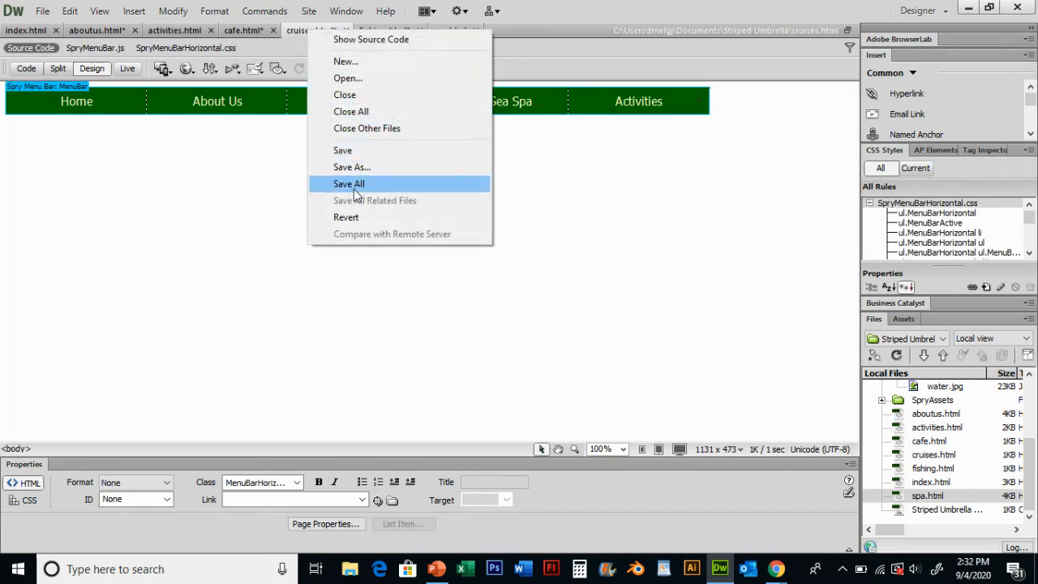
{"action": "left_click", "coordinate": [354, 185]}
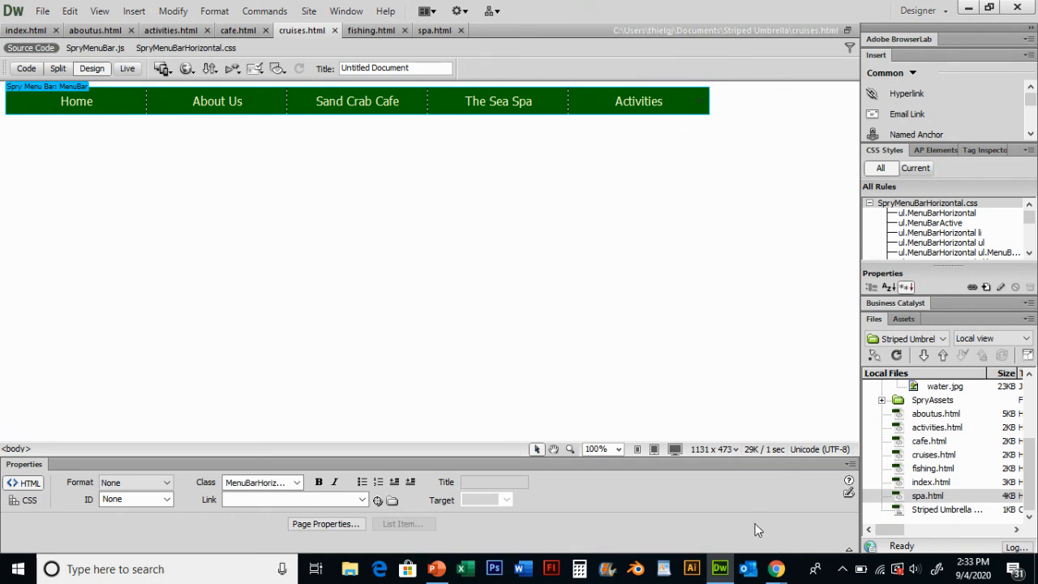
{"action": "mouse_move", "coordinate": [781, 570]}
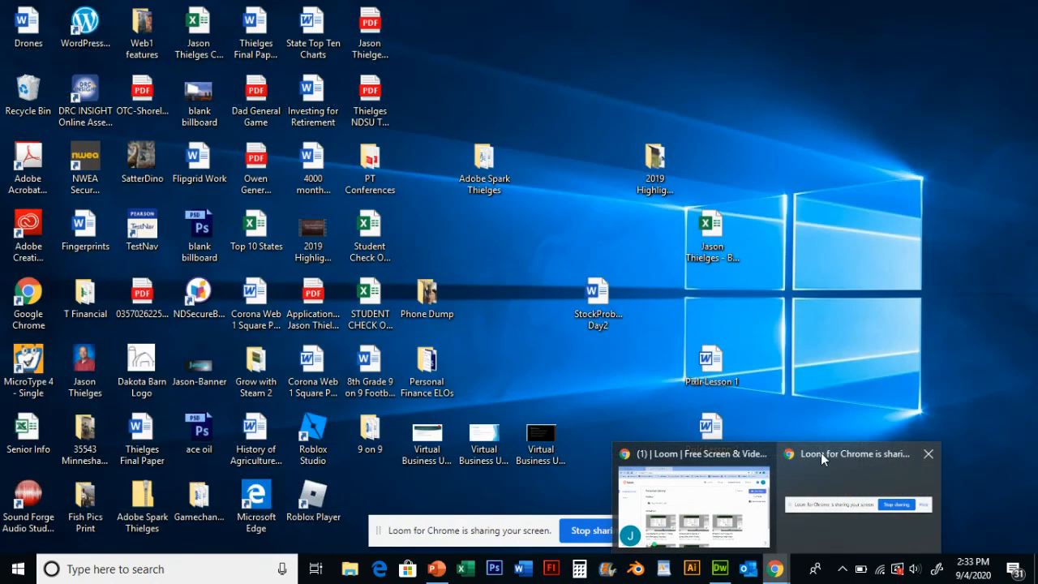
{"action": "left_click", "coordinate": [721, 458]}
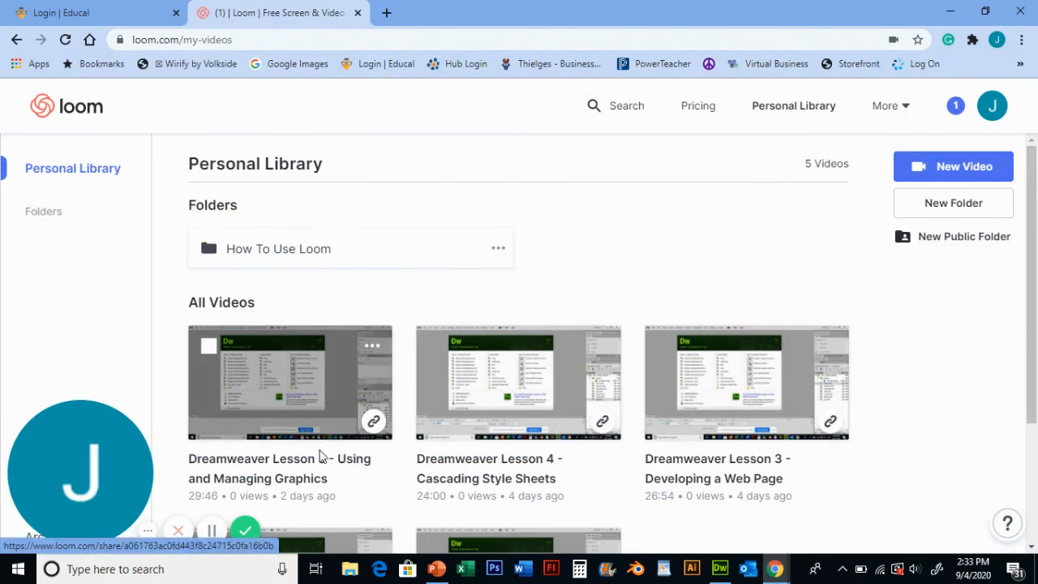